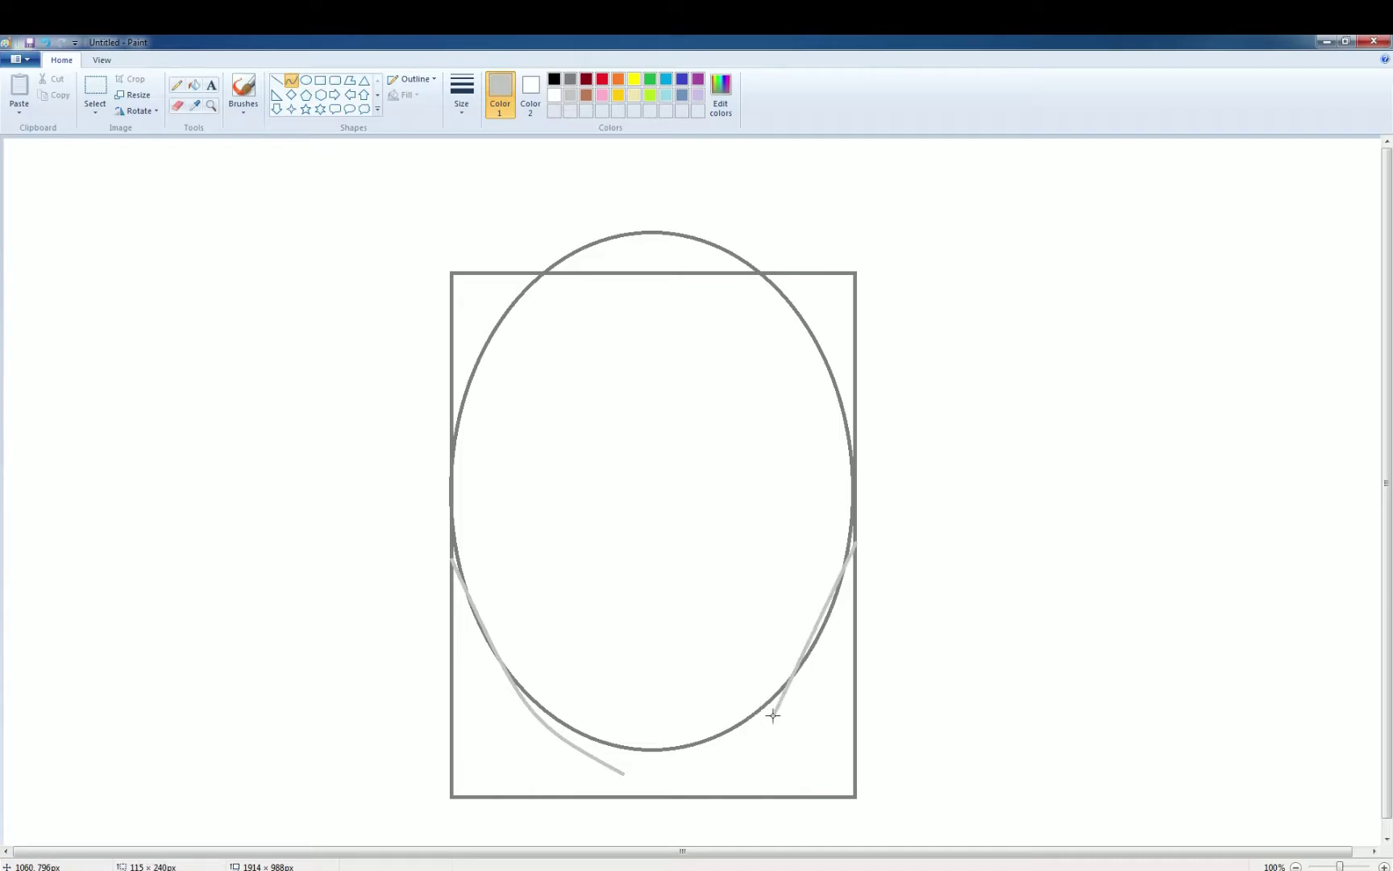
# Step: Draw the lower face outline with light gray curves for both sides of the jaw and the chin
pyautogui.click(727, 750)
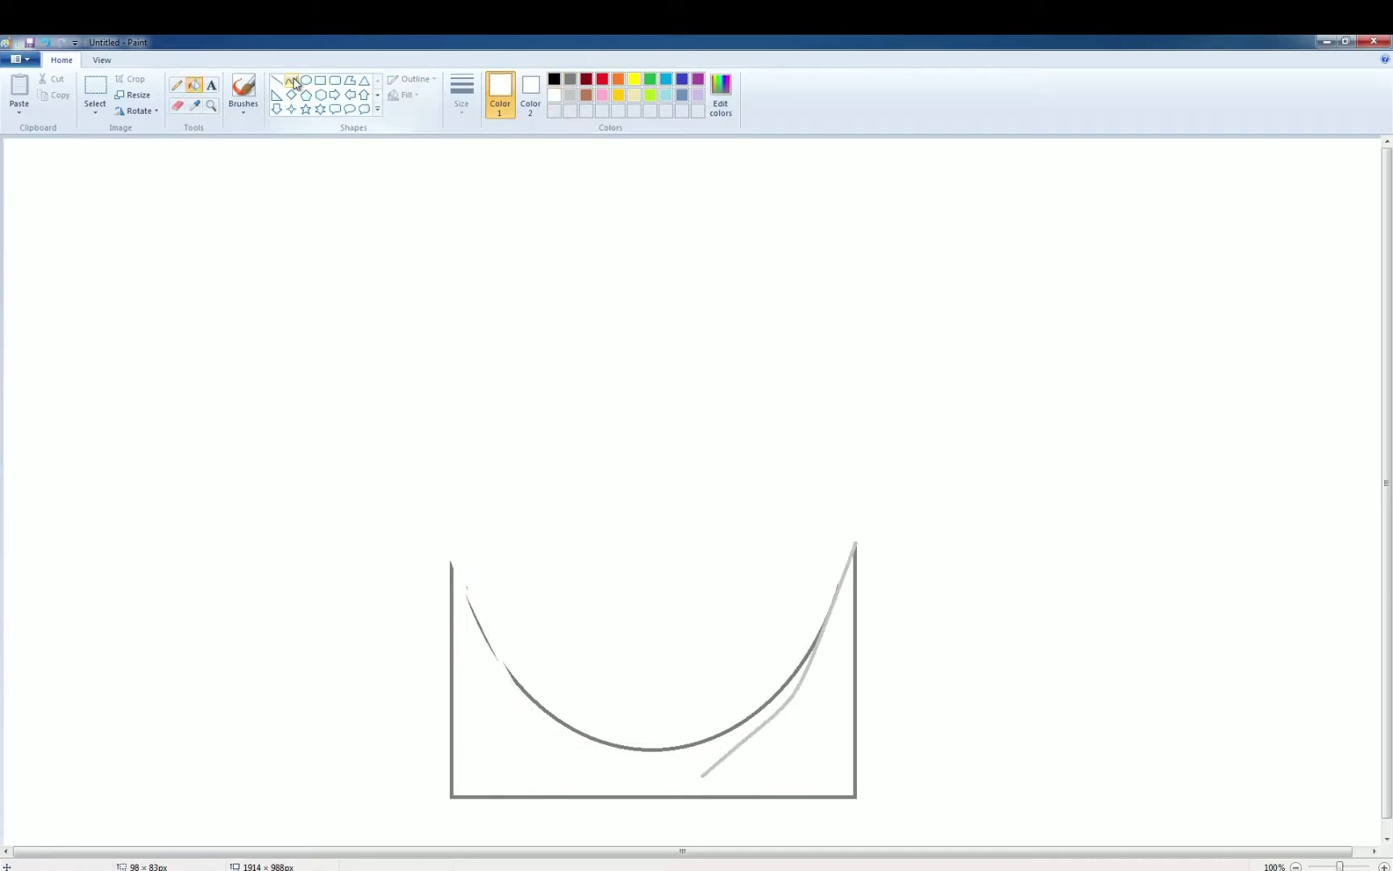
pyautogui.moveTo(451, 562)
pyautogui.mouseDown()
pyautogui.moveTo(545, 725)
pyautogui.moveTo(625, 779)
pyautogui.mouseUp()
pyautogui.click(505, 685)
pyautogui.click(491, 653)
pyautogui.click(595, 758)
pyautogui.click(569, 736)
pyautogui.hotkey('ctrl', 'z')
pyautogui.moveTo(544, 726)
pyautogui.mouseDown()
pyautogui.moveTo(606, 781)
pyautogui.moveTo(702, 777)
pyautogui.moveTo(612, 778)
pyautogui.moveTo(661, 793)
pyautogui.mouseUp()
# Step: Fill the dark gray guide ellipse and rectangle lines with white and erase the leftover fragments around the jaw
pyautogui.click(194, 86)
pyautogui.click(554, 95)
pyautogui.click(614, 797)
pyautogui.click(603, 742)
pyautogui.click(483, 628)
pyautogui.click(178, 106)
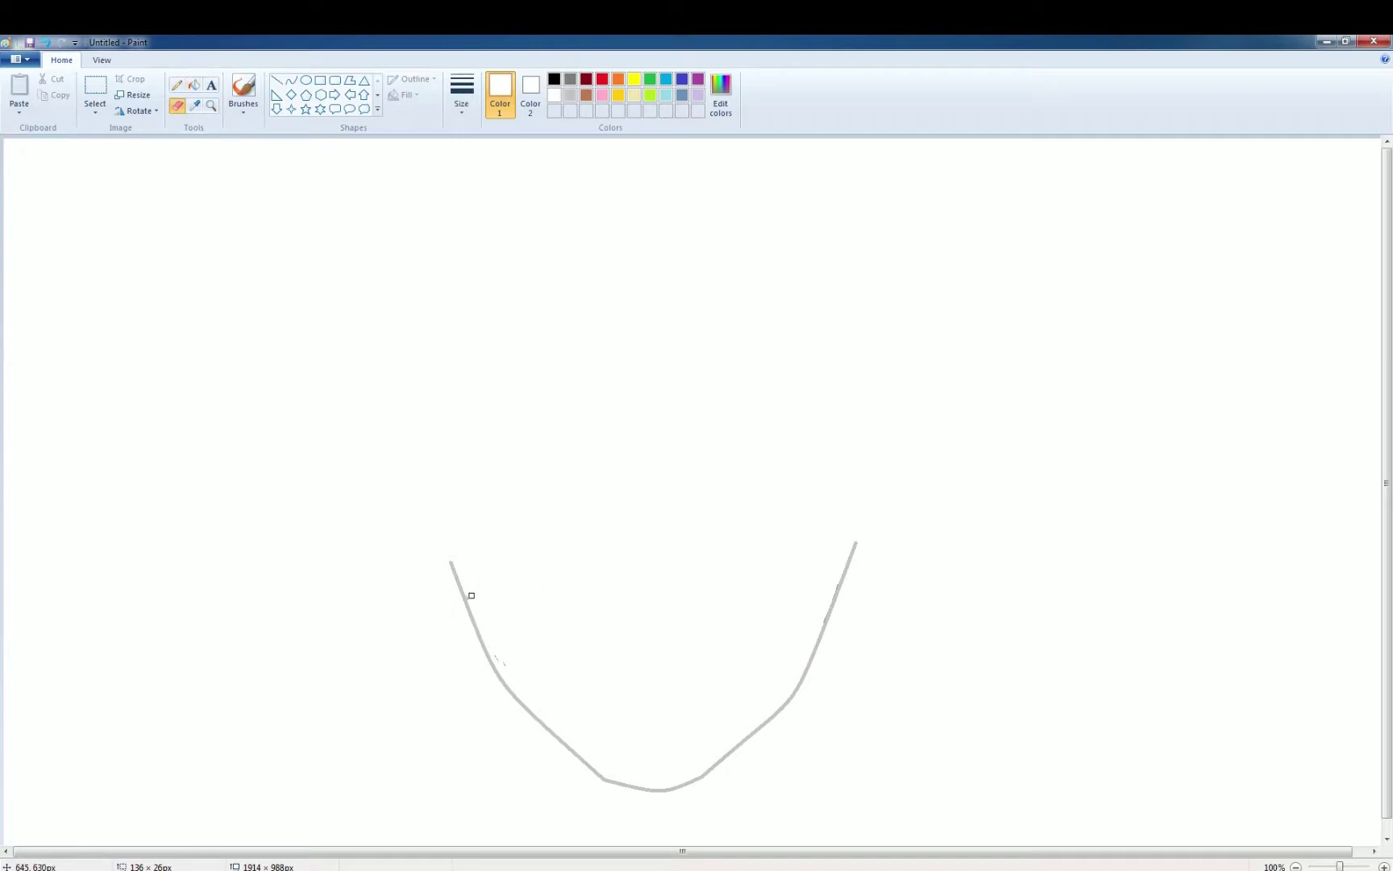
# Step: Draw the mask's upper edge in light gray curves between the jaw ends, peaking over the nose
pyautogui.click(291, 81)
pyautogui.click(570, 95)
pyautogui.moveTo(455, 572)
pyautogui.mouseDown()
pyautogui.moveTo(600, 510)
pyautogui.moveTo(666, 518)
pyautogui.moveTo(838, 589)
pyautogui.moveTo(838, 565)
pyautogui.moveTo(692, 535)
pyautogui.mouseUp()
pyautogui.click(562, 544)
pyautogui.click(635, 515)
pyautogui.click(765, 554)
pyautogui.moveTo(839, 564); pyautogui.dragTo(835, 600)
# Step: Draw the two neck lines running down from the left and right sides of the jaw
pyautogui.moveTo(485, 643)
pyautogui.mouseDown()
pyautogui.moveTo(485, 817)
pyautogui.moveTo(487, 772)
pyautogui.mouseUp()
pyautogui.click(47, 44)
pyautogui.moveTo(521, 704); pyautogui.dragTo(521, 808)
pyautogui.click(524, 768)
pyautogui.moveTo(769, 720)
pyautogui.mouseDown()
pyautogui.moveTo(759, 810)
pyautogui.moveTo(770, 810)
pyautogui.mouseUp()
# Step: Pencil jagged hair strands on both sides of the neck, plus the nose line and small creases above the mask
pyautogui.click(291, 95)
pyautogui.click(177, 86)
pyautogui.moveTo(473, 625); pyautogui.dragTo(503, 751)
pyautogui.moveTo(815, 654)
pyautogui.mouseDown()
pyautogui.moveTo(806, 760)
pyautogui.moveTo(775, 756)
pyautogui.mouseUp()
pyautogui.hotkey('ctrl', 'z')
pyautogui.moveTo(805, 675); pyautogui.dragTo(772, 729)
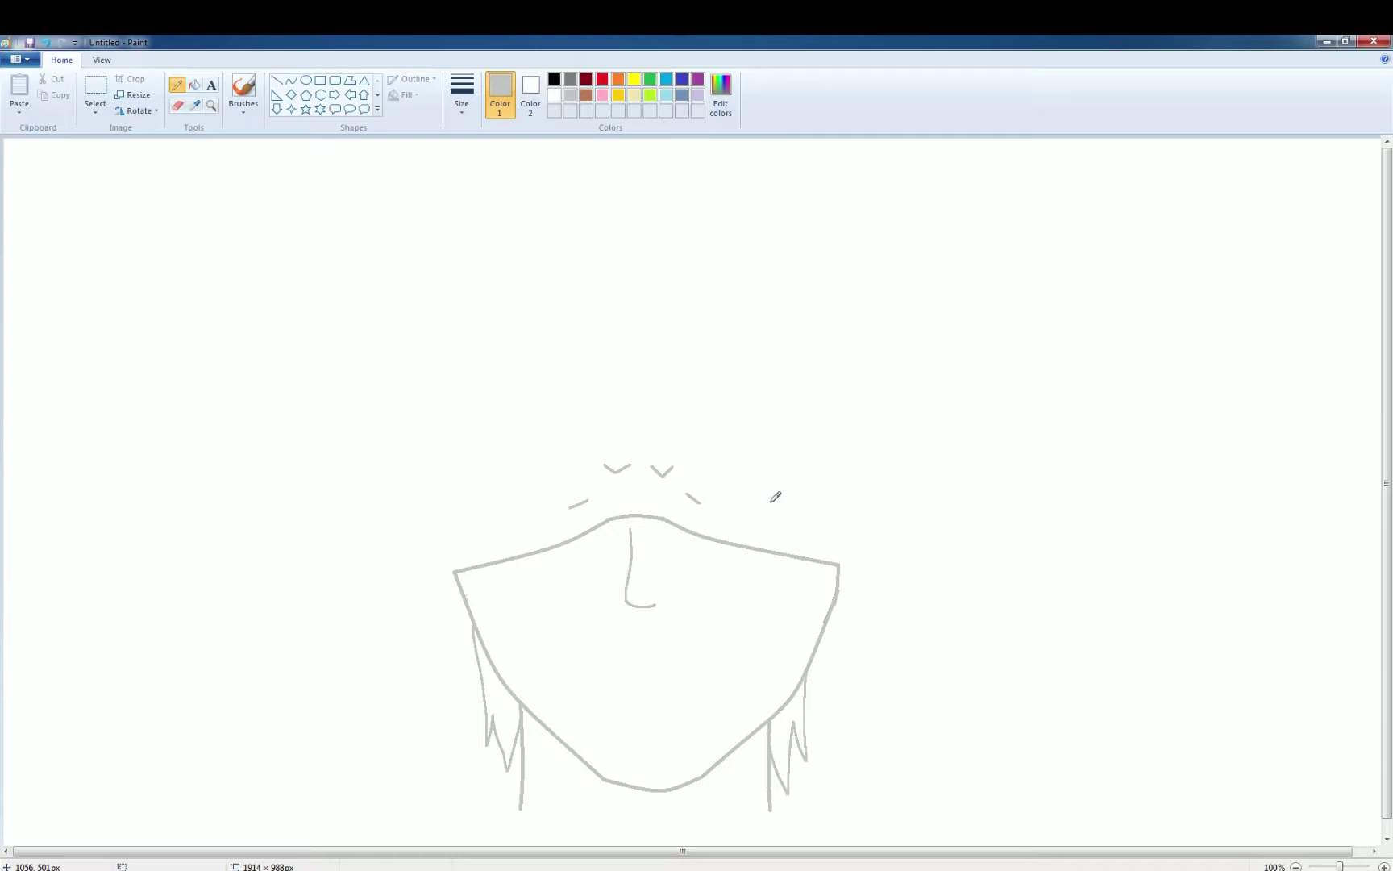
# Step: Draw the eye on the right with curved lids, a circular iris and a three-spoke pattern inside it
pyautogui.click(291, 80)
pyautogui.moveTo(714, 478)
pyautogui.mouseDown()
pyautogui.moveTo(802, 470)
pyautogui.moveTo(762, 481)
pyautogui.moveTo(742, 442)
pyautogui.moveTo(800, 454)
pyautogui.mouseUp()
pyautogui.click(306, 80)
pyautogui.click(292, 80)
pyautogui.click(177, 107)
pyautogui.click(291, 80)
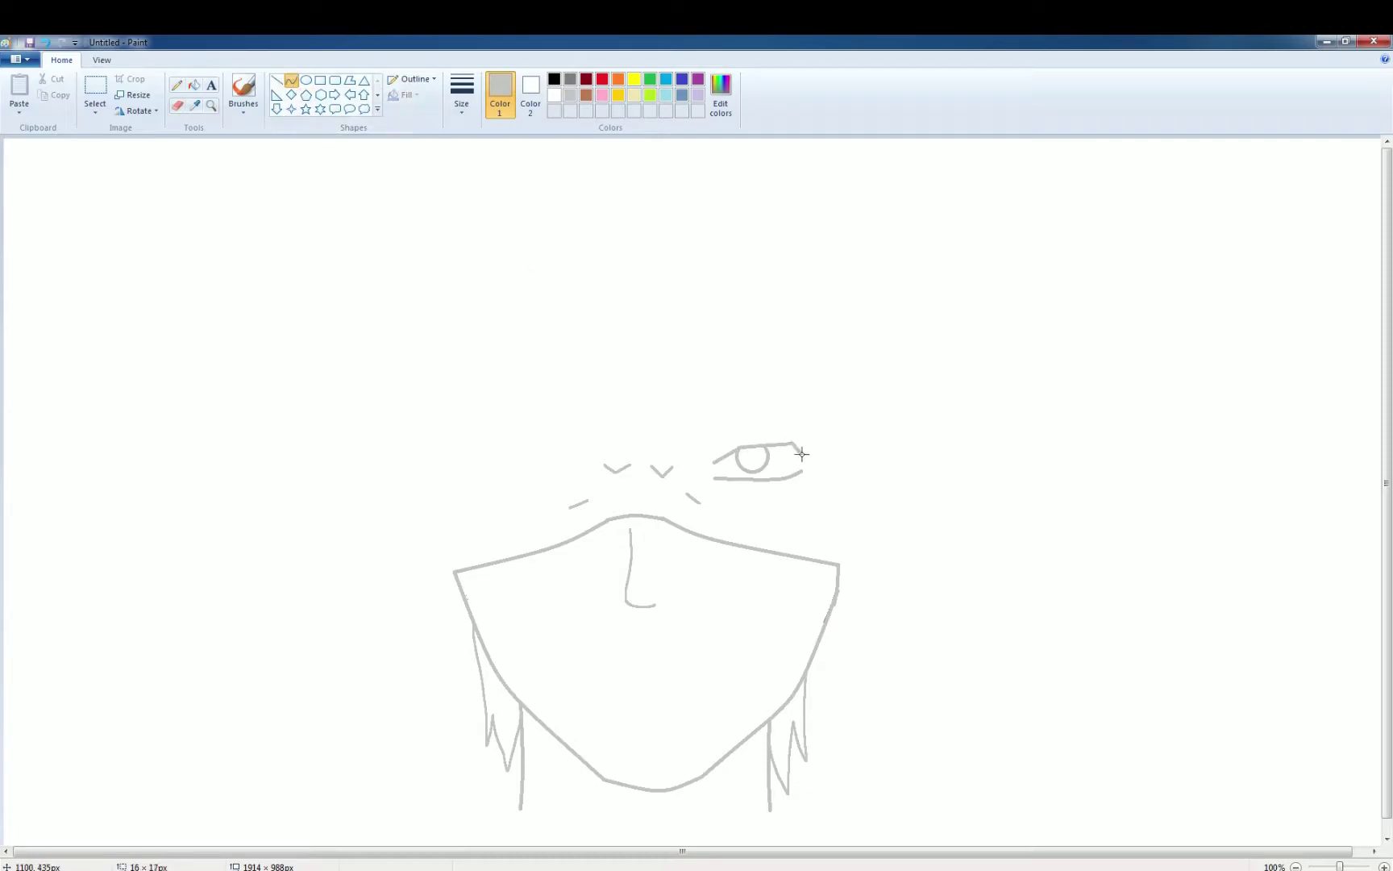
pyautogui.click(176, 84)
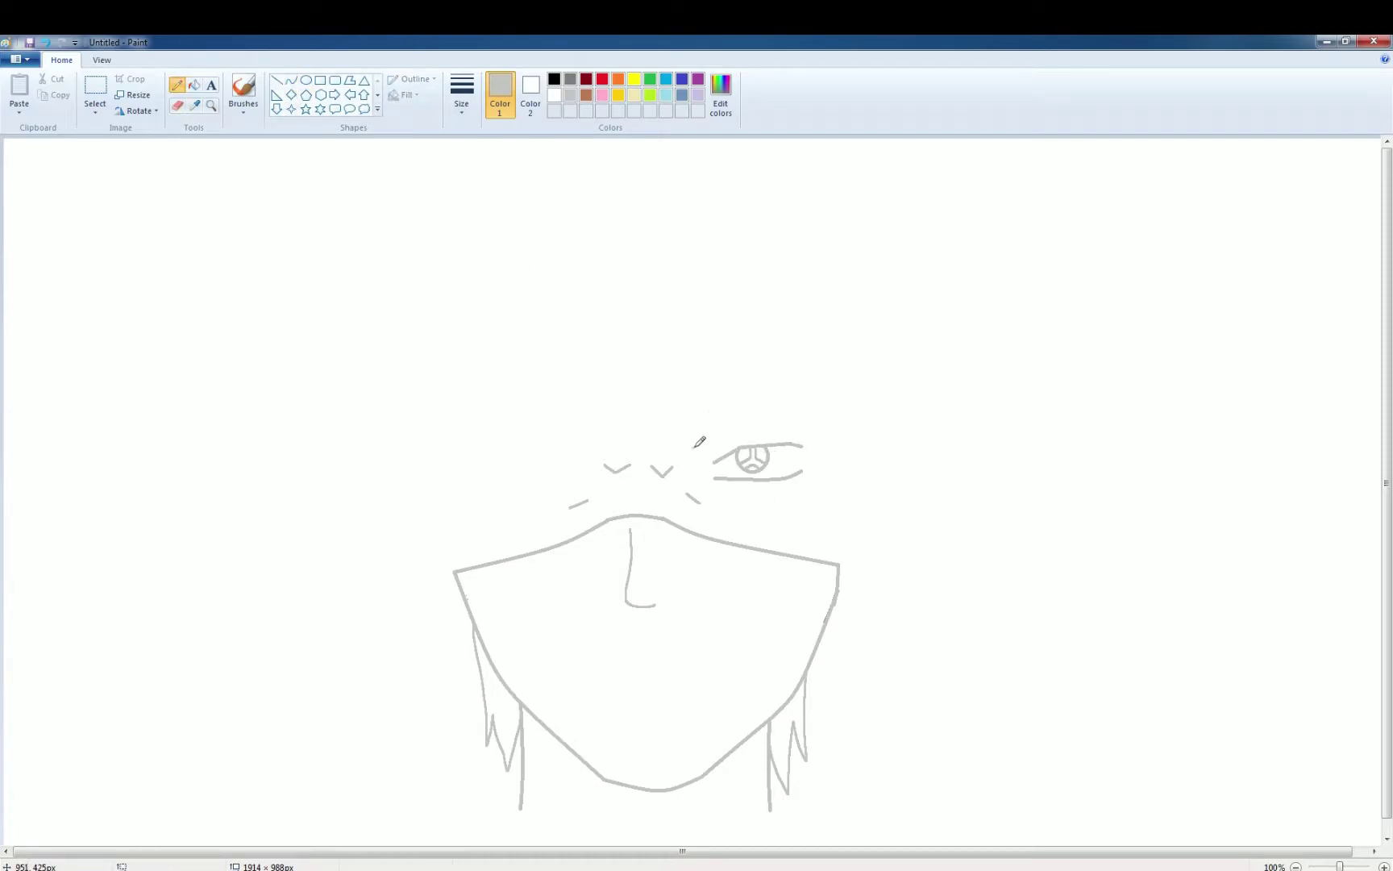
# Step: Draw the slanted eyebrow above the right eye as two lines meeting at a cleaned-up inner tip
pyautogui.click(291, 80)
pyautogui.click(177, 106)
pyautogui.moveTo(690, 447)
pyautogui.mouseDown()
pyautogui.moveTo(748, 401)
pyautogui.moveTo(687, 444)
pyautogui.mouseUp()
pyautogui.click(291, 80)
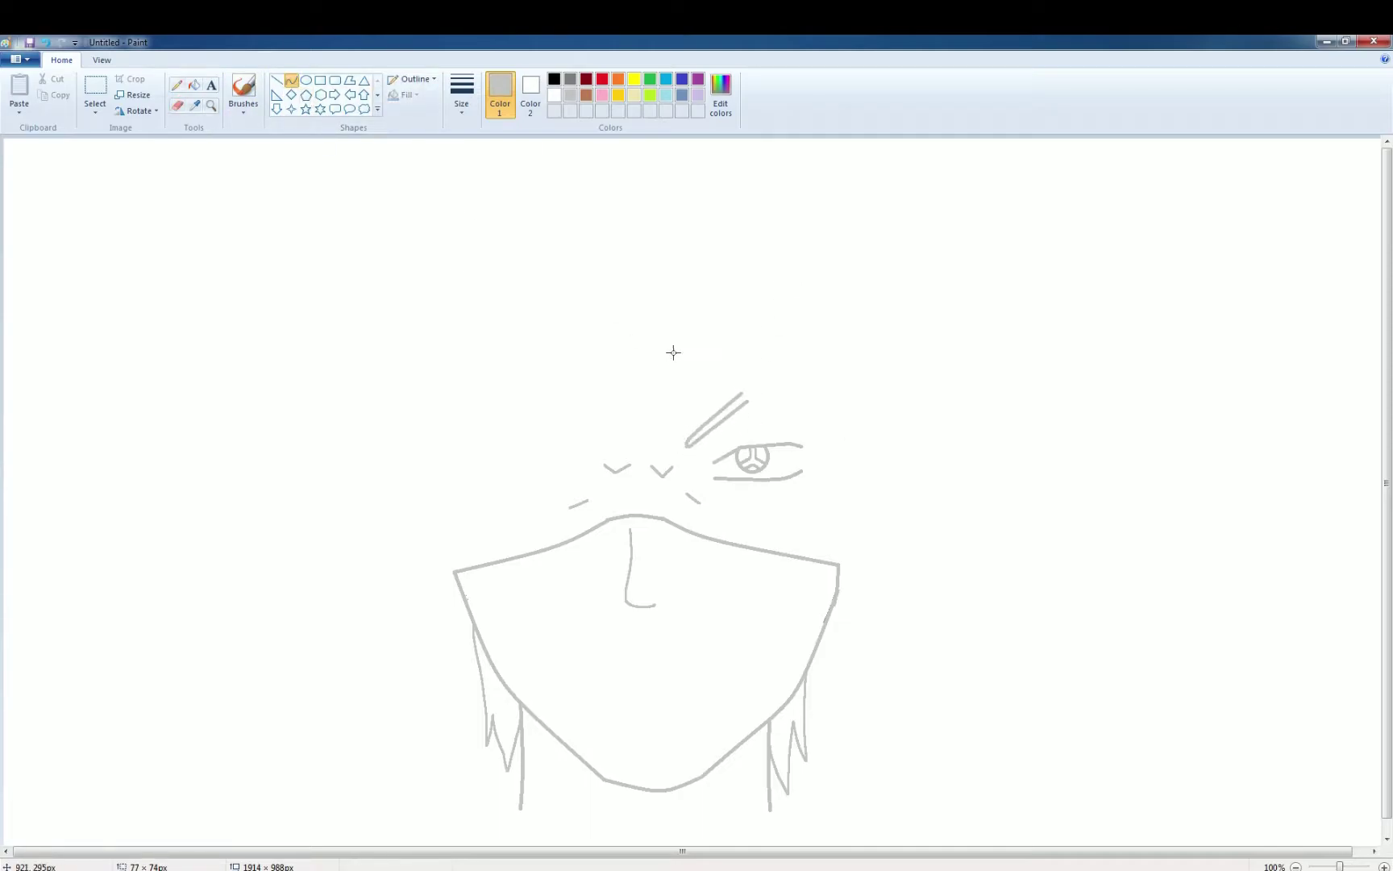
pyautogui.hotkey('ctrl', 'z')
pyautogui.click(306, 81)
pyautogui.moveTo(486, 454)
pyautogui.mouseDown()
pyautogui.moveTo(523, 490)
pyautogui.moveTo(506, 457)
pyautogui.mouseUp()
pyautogui.moveTo(487, 457); pyautogui.dragTo(751, 457)
pyautogui.moveTo(484, 441)
pyautogui.mouseDown()
pyautogui.moveTo(521, 476)
pyautogui.moveTo(511, 459)
pyautogui.moveTo(844, 466)
pyautogui.moveTo(411, 474)
pyautogui.mouseUp()
pyautogui.click(570, 80)
pyautogui.click(570, 96)
pyautogui.click(291, 79)
pyautogui.hotkey('ctrl', 'z')
pyautogui.click(554, 78)
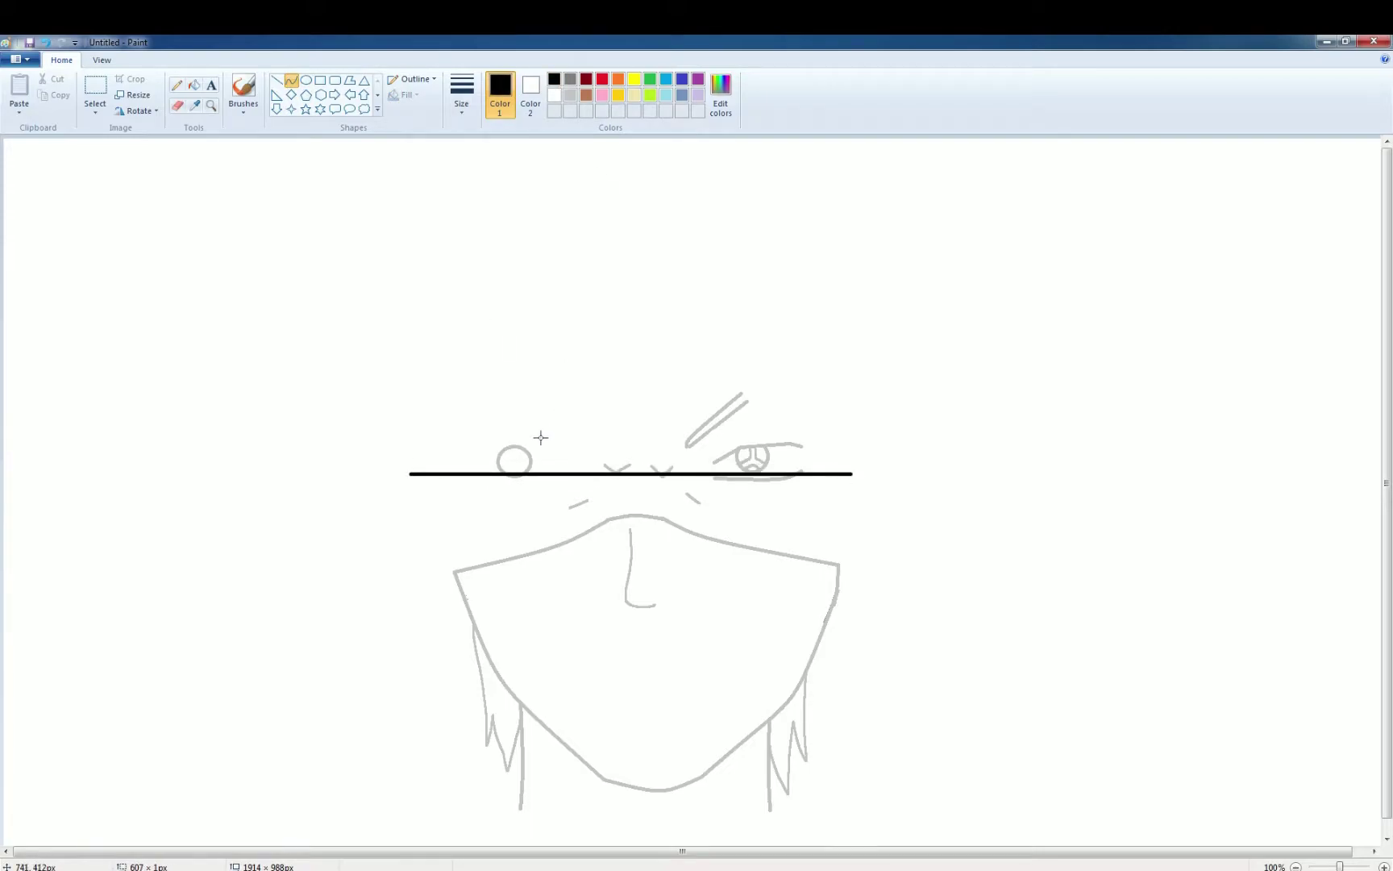
pyautogui.click(305, 80)
pyautogui.hotkey('ctrl', 'z')
pyautogui.hotkey('ctrl', 'z')
# Step: Draw the left eye's curved upper lid and circular iris in light gray
pyautogui.click(570, 94)
pyautogui.moveTo(730, 443)
pyautogui.mouseDown()
pyautogui.moveTo(769, 480)
pyautogui.moveTo(499, 473)
pyautogui.moveTo(527, 472)
pyautogui.moveTo(518, 440)
pyautogui.mouseUp()
pyautogui.click(291, 80)
pyautogui.moveTo(542, 450)
pyautogui.mouseDown()
pyautogui.moveTo(466, 457)
pyautogui.moveTo(538, 473)
pyautogui.mouseUp()
pyautogui.click(296, 82)
pyautogui.click(177, 106)
pyautogui.click(306, 79)
pyautogui.moveTo(522, 474); pyautogui.dragTo(522, 469)
# Step: Erase the circle remnants above the left eye's upper lid and draw its curved lower lid
pyautogui.click(178, 105)
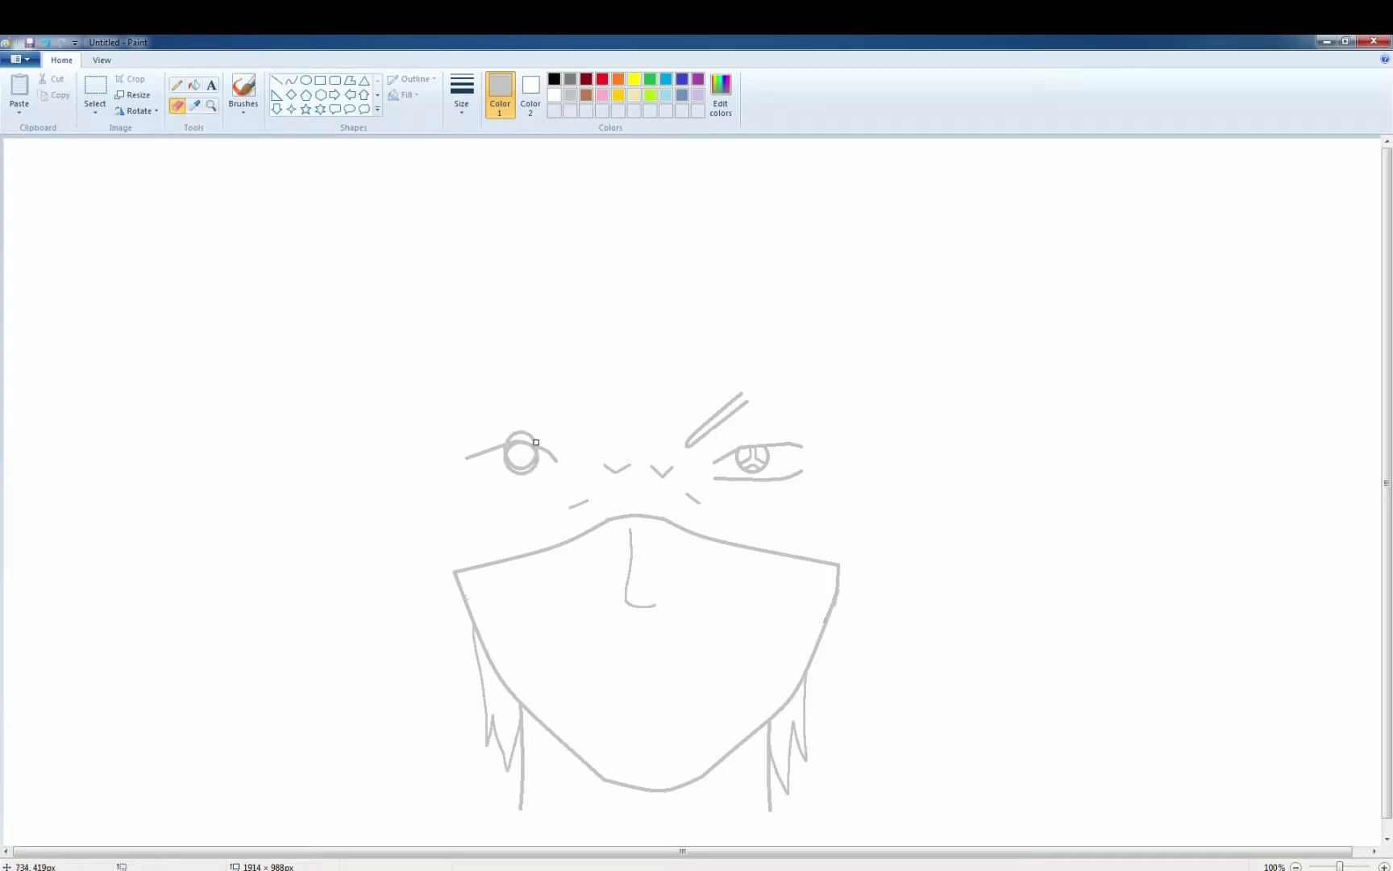
pyautogui.click(46, 42)
pyautogui.click(291, 81)
pyautogui.moveTo(549, 474); pyautogui.dragTo(471, 471)
pyautogui.click(514, 481)
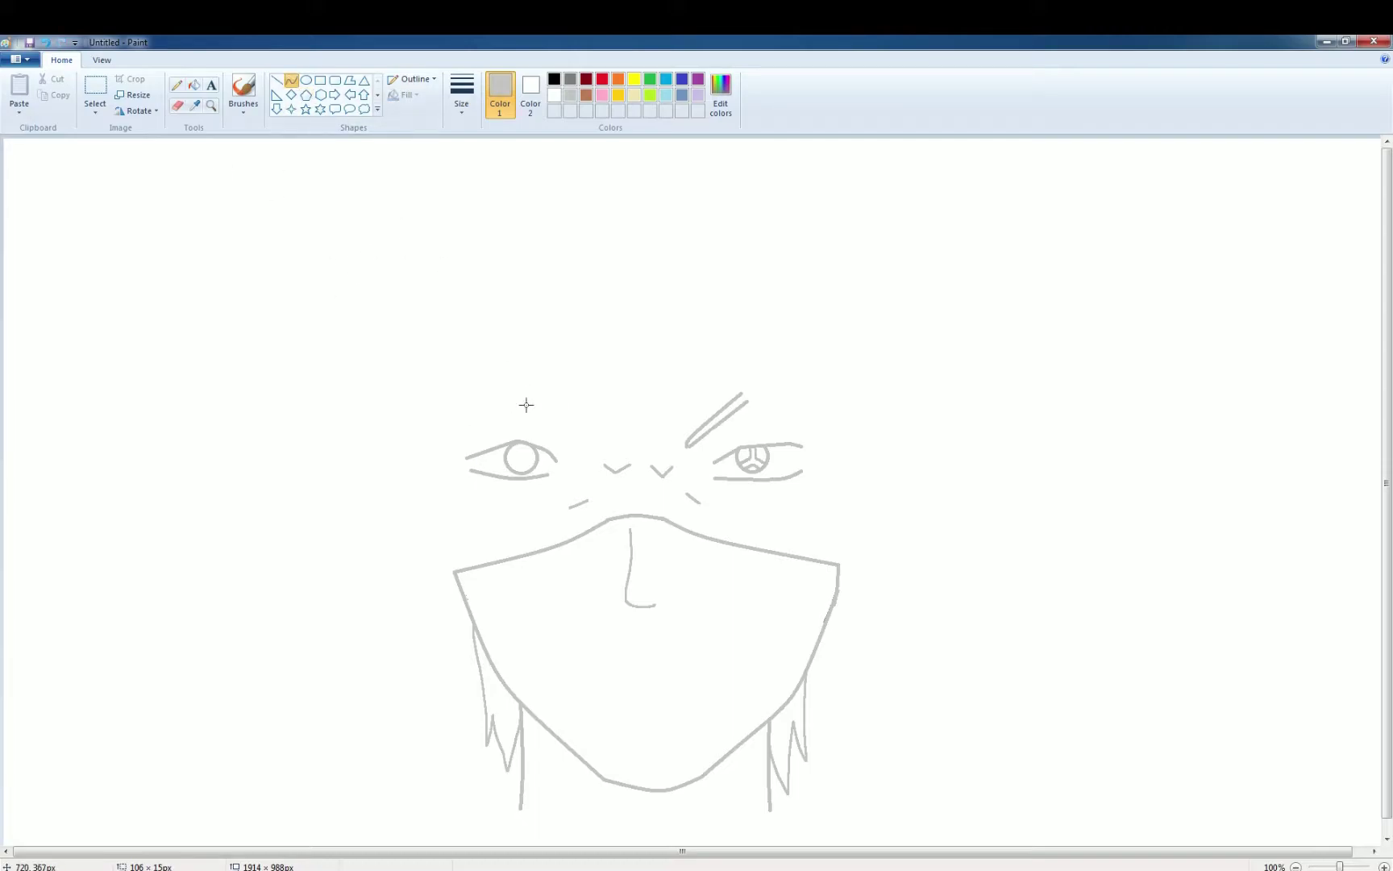
# Step: Draw the slanted left eyebrow with two curved lines that meet near the nose bridge
pyautogui.moveTo(515, 397); pyautogui.dragTo(571, 442)
pyautogui.click(292, 84)
pyautogui.moveTo(518, 387); pyautogui.dragTo(571, 442)
pyautogui.click(570, 432)
# Step: Draw a rounded-rectangle headband about 700 × 206 px above the eyes and add short outer brow lines beneath it
pyautogui.click(321, 82)
pyautogui.click(334, 80)
pyautogui.moveTo(382, 248); pyautogui.dragTo(889, 397)
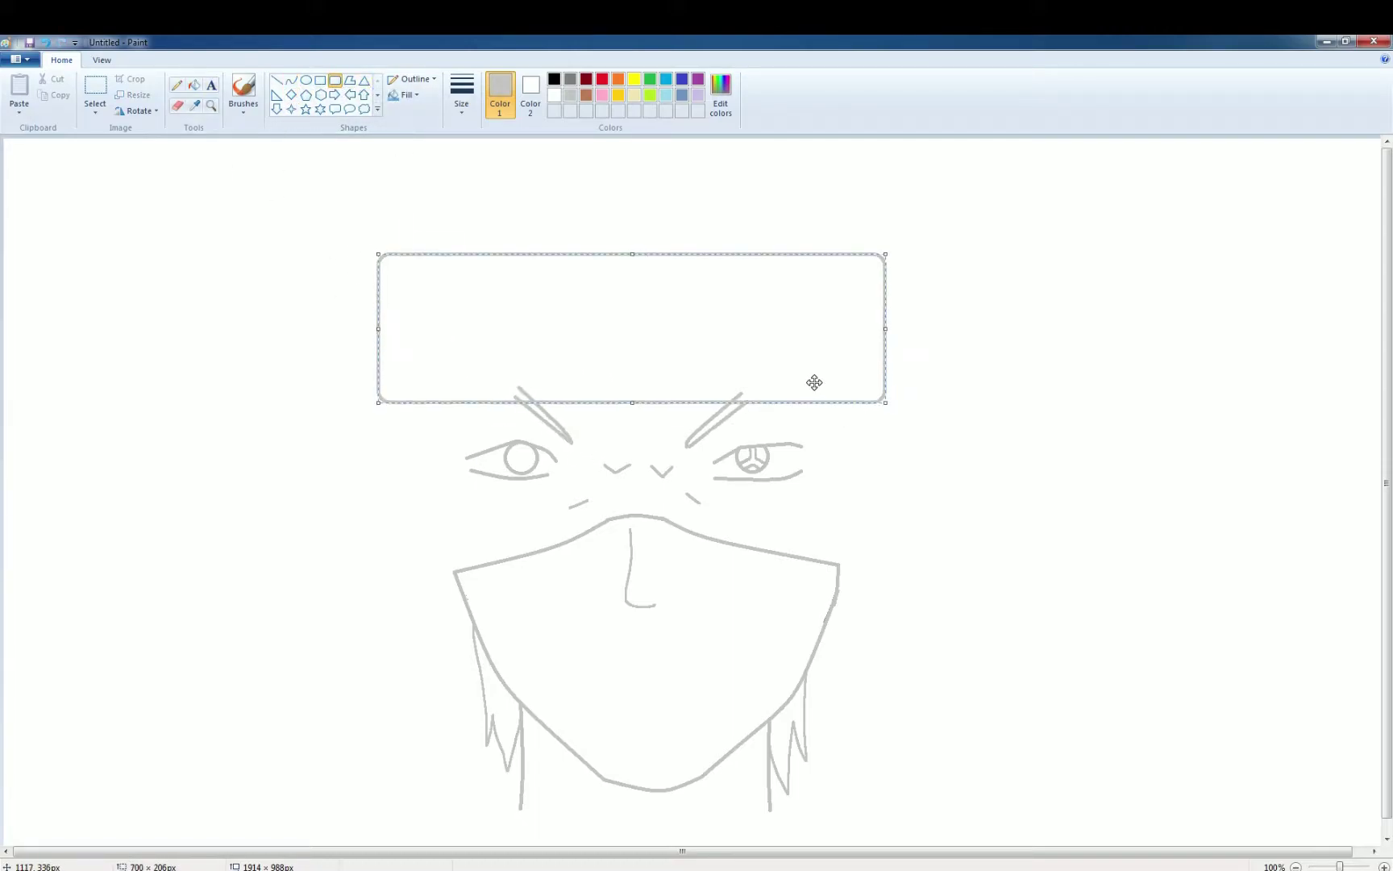
pyautogui.click(176, 105)
pyautogui.click(291, 81)
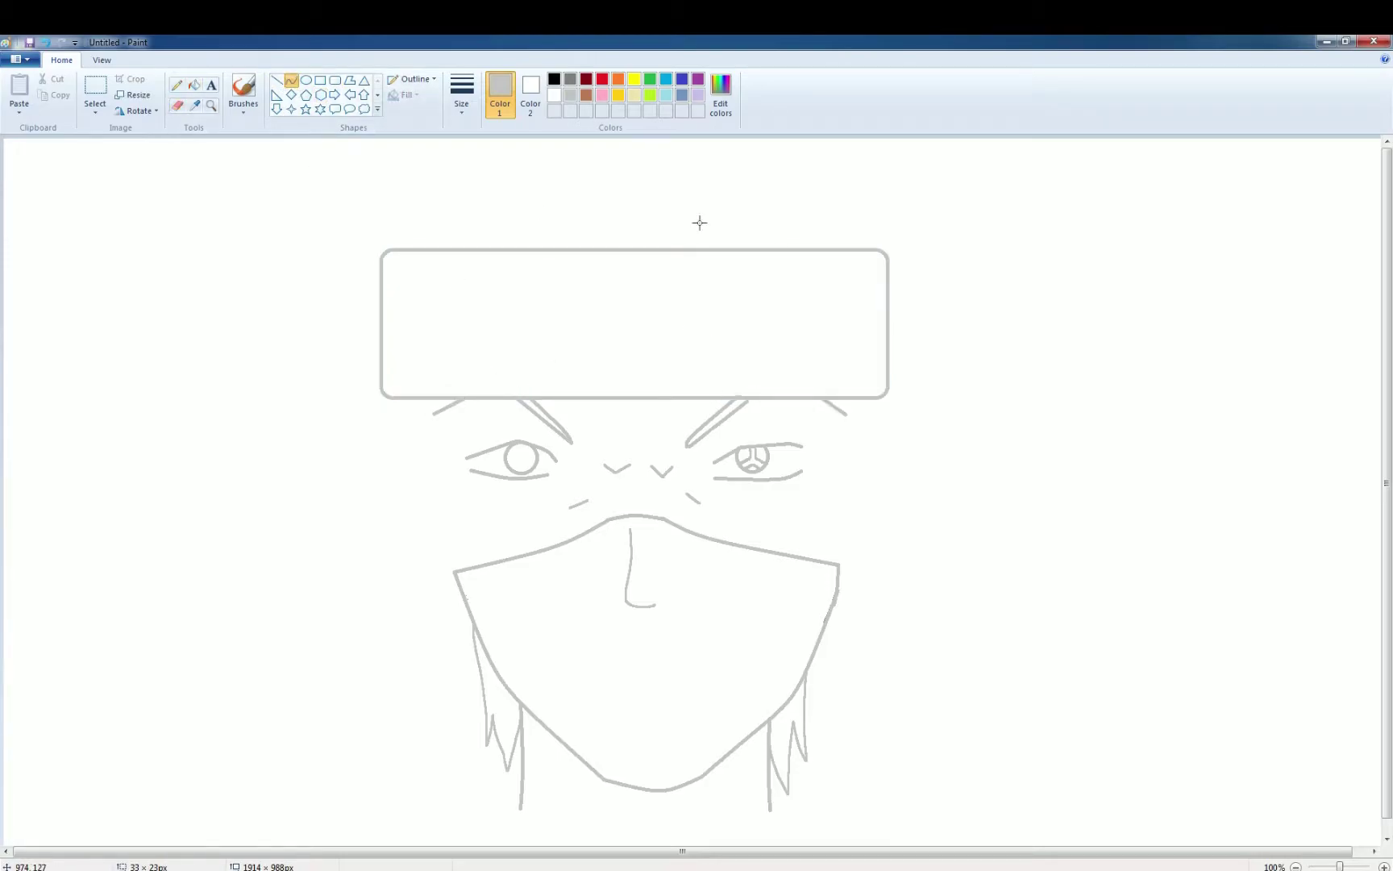
# Step: Draw the right face edge and sideburn line from the headband to the mask, erasing the overshoot
pyautogui.moveTo(830, 399); pyautogui.dragTo(849, 522)
pyautogui.moveTo(877, 399)
pyautogui.mouseDown()
pyautogui.moveTo(838, 568)
pyautogui.moveTo(876, 400)
pyautogui.mouseUp()
pyautogui.hotkey('ctrl', 'z')
pyautogui.click(177, 105)
pyautogui.moveTo(860, 511); pyautogui.dragTo(858, 505)
# Step: Pencil the draped collar folds beside the right of the neck and try an outline for the right ear
pyautogui.click(178, 85)
pyautogui.moveTo(806, 687)
pyautogui.mouseDown()
pyautogui.moveTo(795, 838)
pyautogui.moveTo(860, 685)
pyautogui.moveTo(892, 786)
pyautogui.mouseUp()
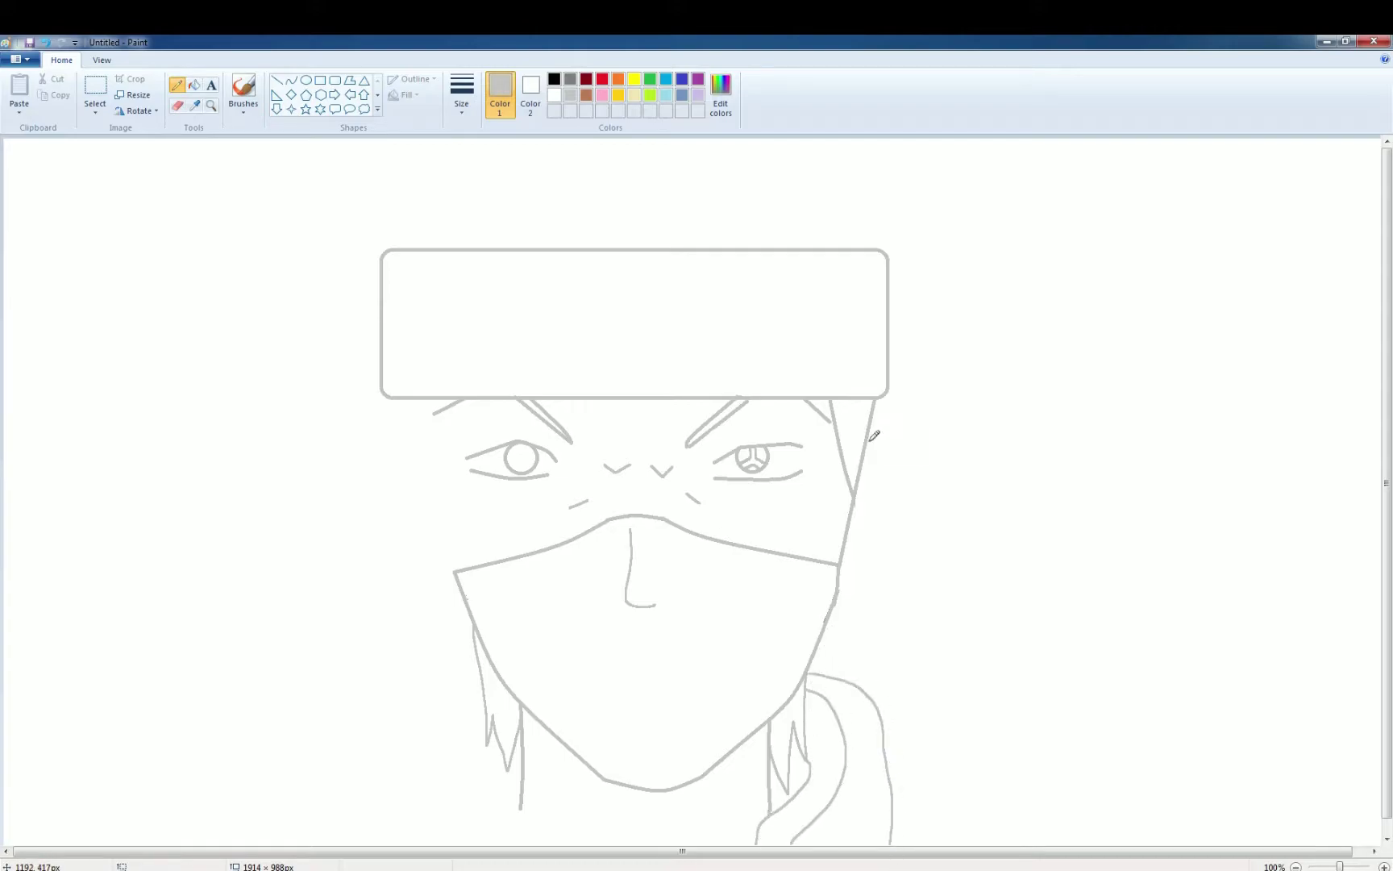
pyautogui.moveTo(886, 394)
pyautogui.mouseDown()
pyautogui.moveTo(906, 422)
pyautogui.moveTo(887, 523)
pyautogui.moveTo(903, 428)
pyautogui.moveTo(854, 549)
pyautogui.mouseUp()
pyautogui.hotkey('ctrl', 'z')
# Step: Replace the crease marks beside the nose bridge with steeper ones and pencil the right ear with its inner folds
pyautogui.click(178, 105)
pyautogui.moveTo(588, 501); pyautogui.dragTo(570, 508)
pyautogui.moveTo(700, 504); pyautogui.dragTo(696, 500)
pyautogui.click(177, 85)
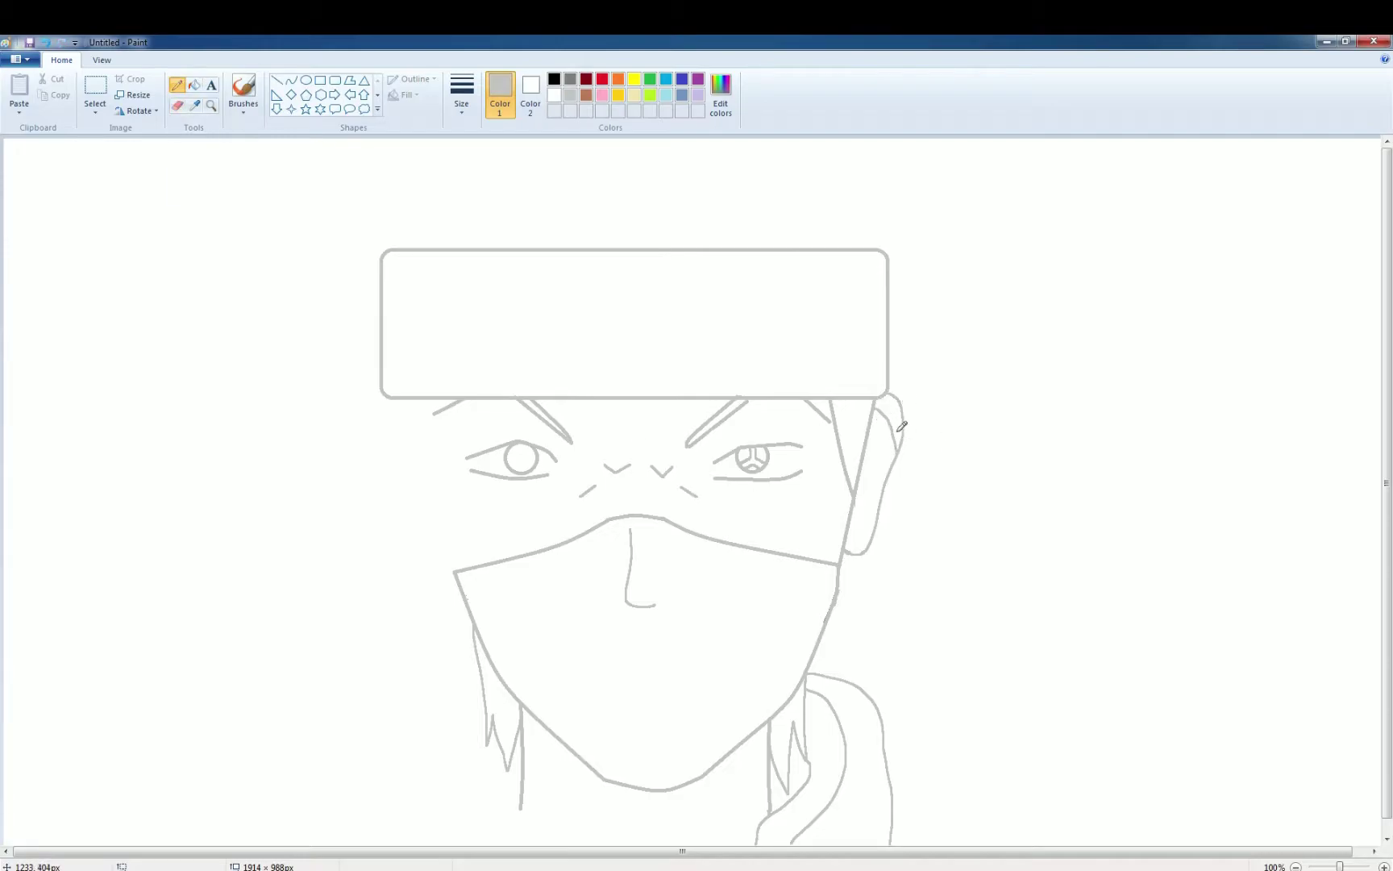
pyautogui.moveTo(875, 415); pyautogui.dragTo(901, 412)
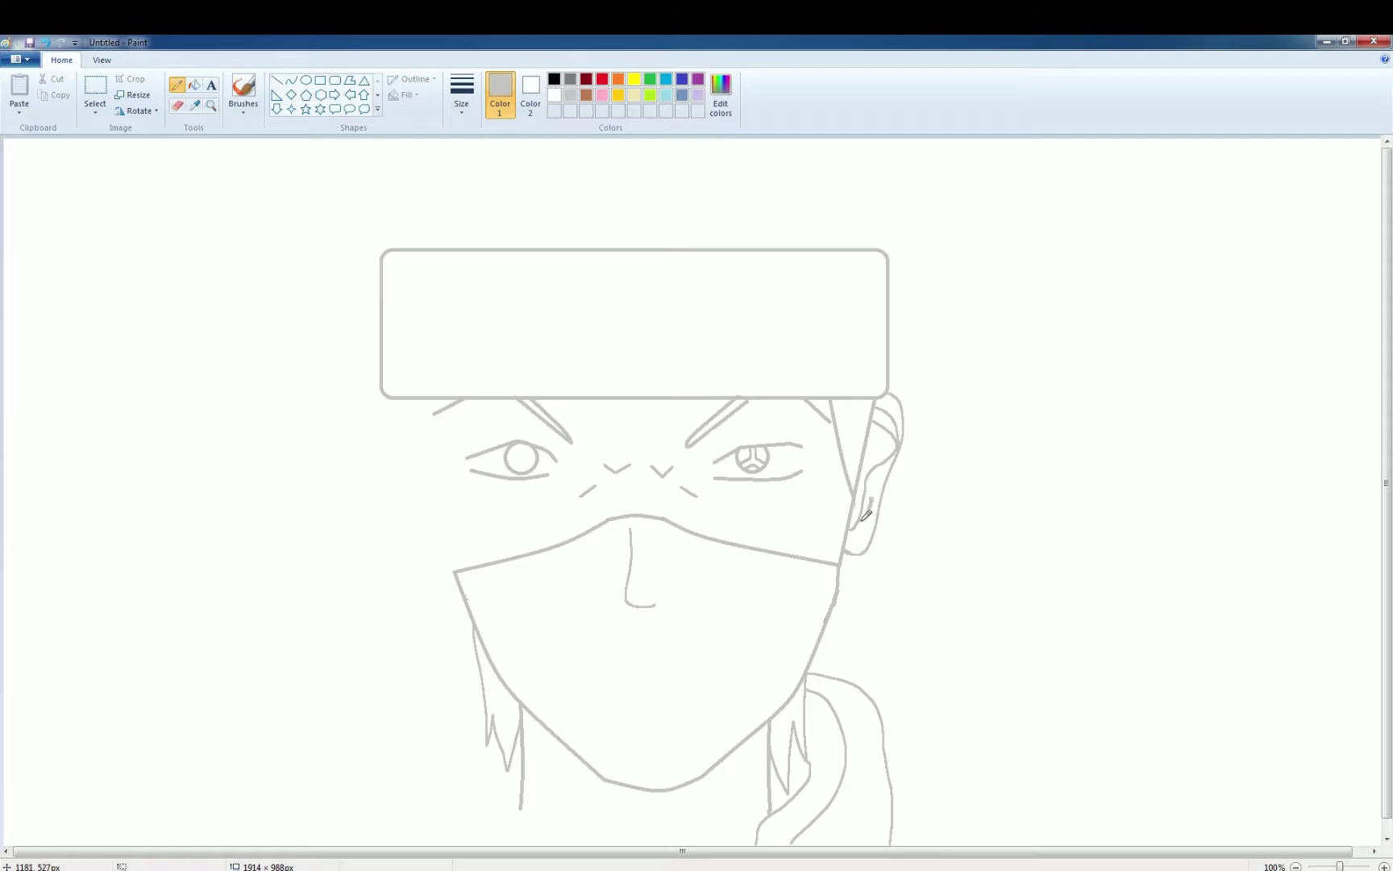
# Step: Erase the headband's upper-right corner outline and draw a rounded-rectangle plate inside the headband
pyautogui.click(178, 105)
pyautogui.moveTo(887, 347)
pyautogui.mouseDown()
pyautogui.moveTo(889, 243)
pyautogui.moveTo(720, 248)
pyautogui.mouseUp()
pyautogui.click(334, 79)
pyautogui.moveTo(466, 271)
pyautogui.mouseDown()
pyautogui.moveTo(802, 379)
pyautogui.moveTo(496, 294)
pyautogui.mouseUp()
# Step: Draw six small circular rivets on the headband plate, three at each end
pyautogui.click(306, 80)
pyautogui.moveTo(486, 359); pyautogui.dragTo(500, 373)
pyautogui.moveTo(766, 284); pyautogui.dragTo(781, 297)
pyautogui.moveTo(767, 317); pyautogui.dragTo(785, 372)
# Step: Draw the leaf symbol at the plate's center with a curved stem, pointed tip and pencilled spiral
pyautogui.click(291, 80)
pyautogui.moveTo(664, 293)
pyautogui.mouseDown()
pyautogui.moveTo(628, 311)
pyautogui.moveTo(655, 308)
pyautogui.moveTo(666, 354)
pyautogui.moveTo(590, 356)
pyautogui.moveTo(630, 352)
pyautogui.moveTo(653, 313)
pyautogui.mouseUp()
pyautogui.click(306, 80)
pyautogui.click(277, 80)
pyautogui.click(291, 81)
pyautogui.click(177, 106)
pyautogui.click(177, 85)
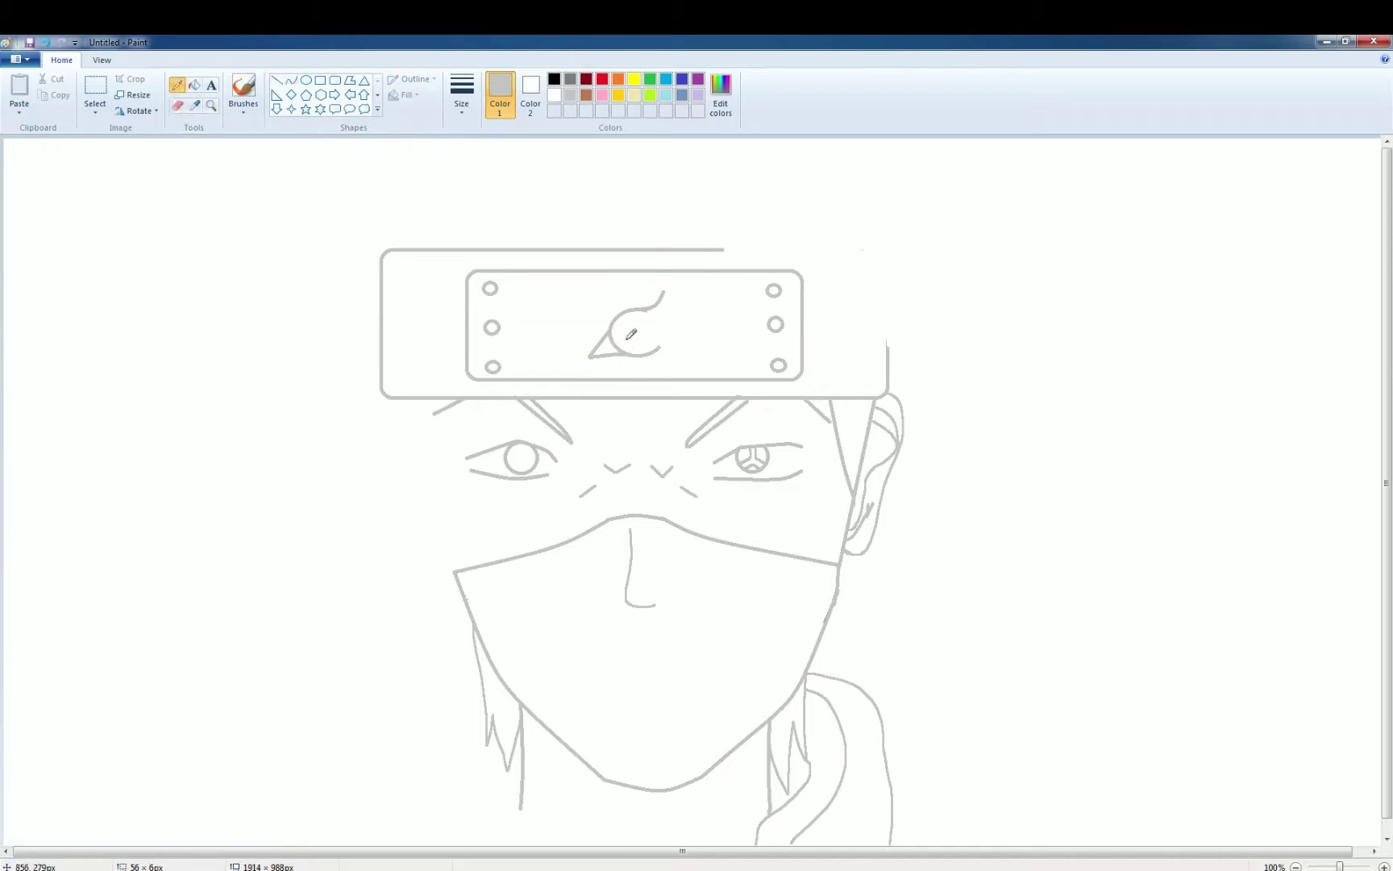
# Step: Erase the plate's upper-right corner and nearby rivet, and pencil the first hair spike hanging over the headband
pyautogui.click(177, 105)
pyautogui.moveTo(729, 270); pyautogui.dragTo(757, 299)
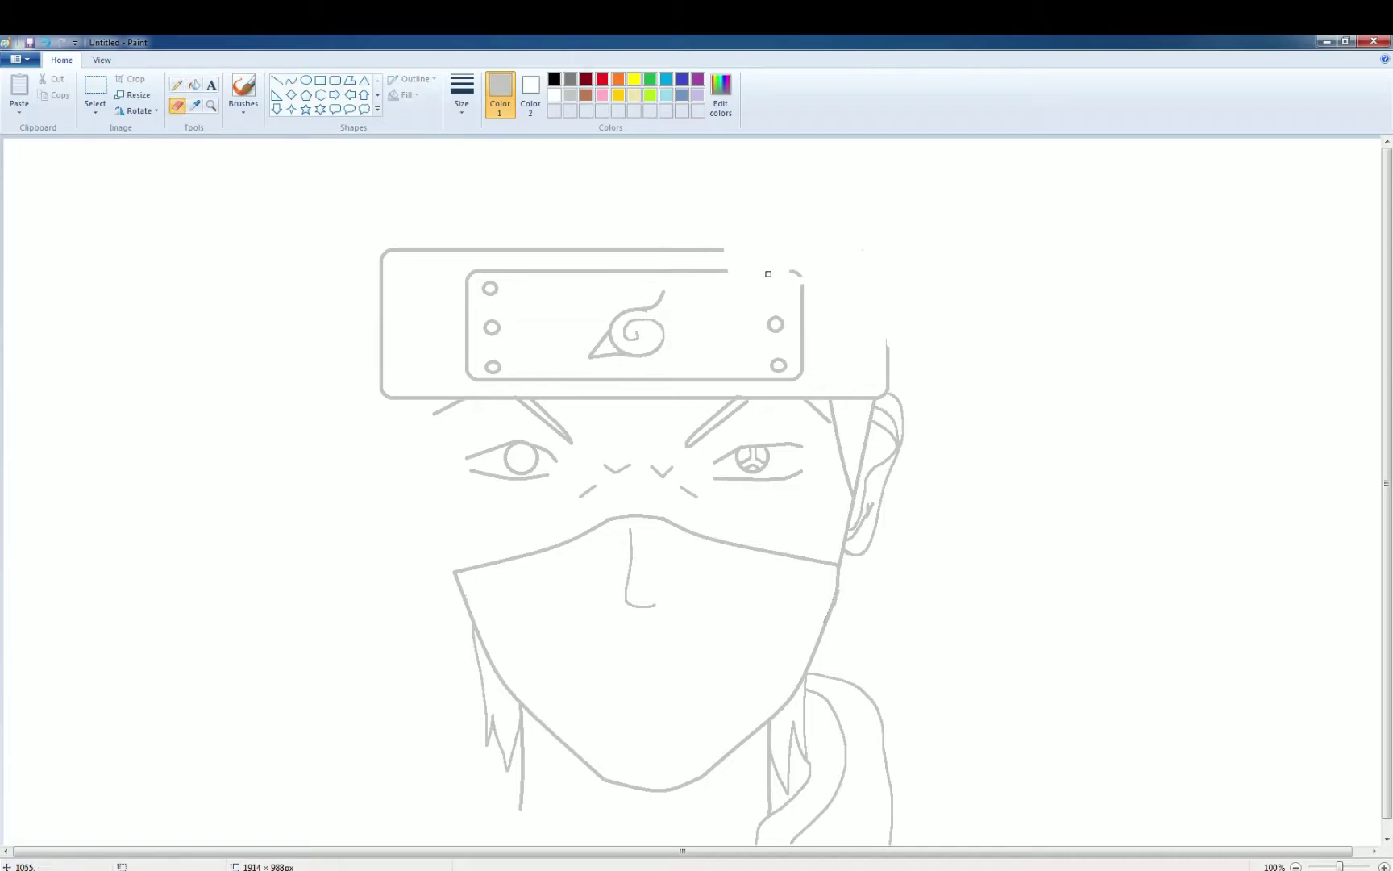
pyautogui.click(178, 85)
pyautogui.moveTo(720, 240)
pyautogui.mouseDown()
pyautogui.moveTo(761, 239)
pyautogui.moveTo(740, 306)
pyautogui.moveTo(761, 244)
pyautogui.moveTo(752, 310)
pyautogui.moveTo(753, 244)
pyautogui.mouseUp()
pyautogui.hotkey('ctrl', 'z')
pyautogui.hotkey('ctrl', 'z')
pyautogui.hotkey('ctrl', 'z')
pyautogui.hotkey('ctrl', 'z')
# Step: Pencil further hair spikes across the right end of the headband and down toward the right ear
pyautogui.moveTo(754, 248)
pyautogui.mouseDown()
pyautogui.moveTo(813, 355)
pyautogui.moveTo(763, 258)
pyautogui.moveTo(814, 367)
pyautogui.mouseUp()
pyautogui.hotkey('ctrl', 'z')
pyautogui.moveTo(754, 266); pyautogui.dragTo(802, 342)
pyautogui.hotkey('ctrl', 'z')
pyautogui.moveTo(821, 236)
pyautogui.mouseDown()
pyautogui.moveTo(763, 232)
pyautogui.moveTo(743, 312)
pyautogui.mouseUp()
pyautogui.hotkey('ctrl', 'z')
pyautogui.moveTo(821, 237)
pyautogui.mouseDown()
pyautogui.moveTo(930, 386)
pyautogui.moveTo(906, 397)
pyautogui.mouseUp()
pyautogui.hotkey('ctrl', 'z')
pyautogui.moveTo(909, 299); pyautogui.dragTo(911, 411)
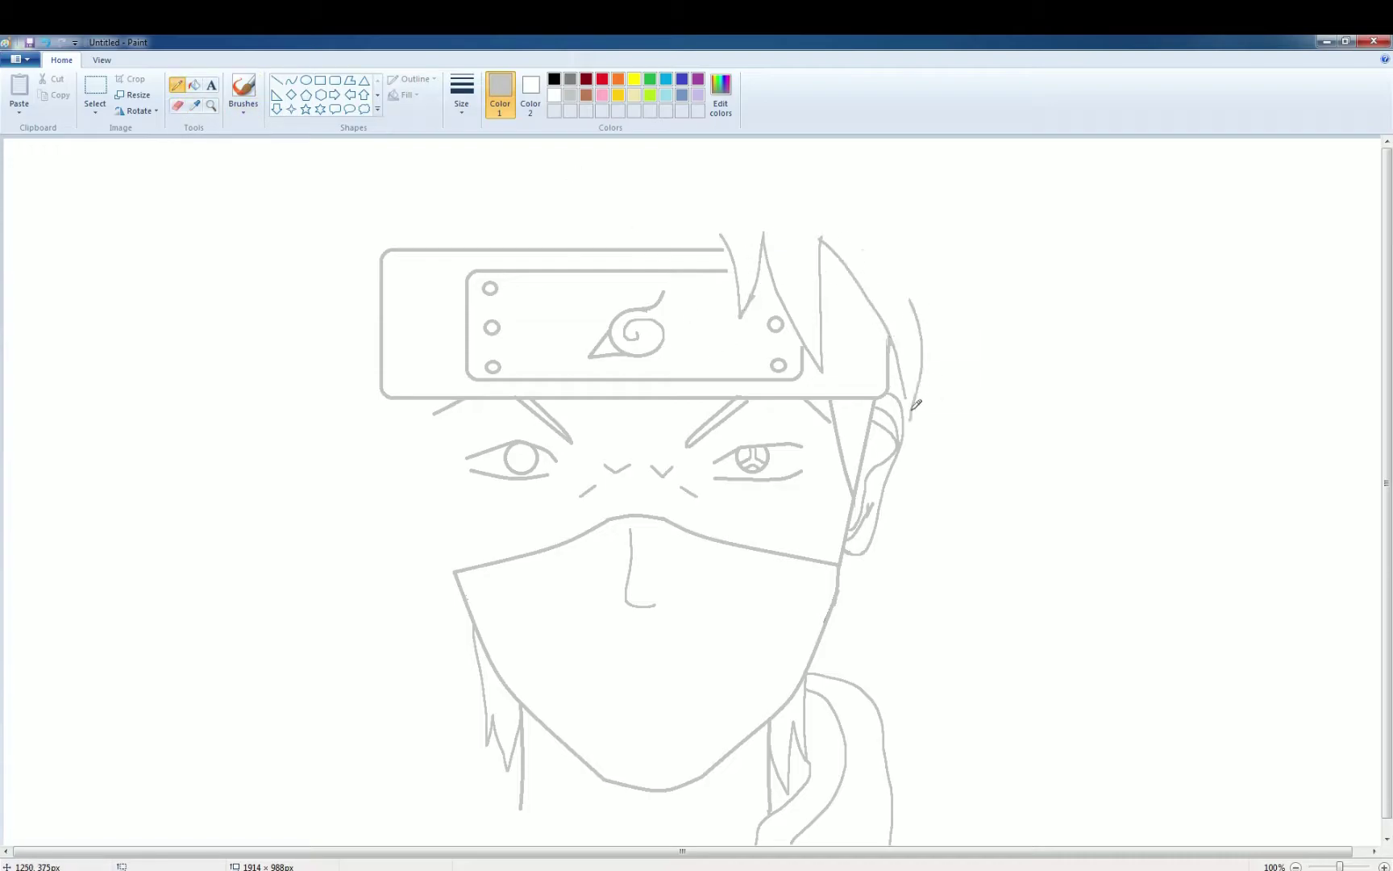
# Step: Pencil an outward-pointing hair spike beyond the right ear
pyautogui.moveTo(975, 357); pyautogui.dragTo(923, 247)
pyautogui.hotkey('ctrl', 'z')
pyautogui.hotkey('ctrl', 'z')
pyautogui.moveTo(922, 340)
pyautogui.mouseDown()
pyautogui.moveTo(981, 393)
pyautogui.moveTo(1048, 255)
pyautogui.moveTo(955, 286)
pyautogui.mouseUp()
pyautogui.click(177, 106)
pyautogui.click(178, 84)
# Step: Draw the left face edge from the mask upward and a vertical sideburn line below the headband
pyautogui.click(292, 81)
pyautogui.moveTo(429, 399)
pyautogui.mouseDown()
pyautogui.moveTo(420, 493)
pyautogui.moveTo(430, 419)
pyautogui.moveTo(423, 485)
pyautogui.moveTo(448, 414)
pyautogui.moveTo(409, 481)
pyautogui.moveTo(454, 571)
pyautogui.mouseUp()
pyautogui.hotkey('ctrl', 'z')
pyautogui.click(178, 106)
pyautogui.click(292, 82)
pyautogui.hotkey('ctrl', 'z')
pyautogui.click(292, 85)
pyautogui.hotkey('ctrl', 'z')
pyautogui.moveTo(432, 499)
pyautogui.mouseDown()
pyautogui.moveTo(423, 416)
pyautogui.moveTo(431, 503)
pyautogui.mouseUp()
# Step: Trim the left side of the face and refine the outer face line between the headband and the sideburn
pyautogui.click(177, 107)
pyautogui.click(292, 83)
pyautogui.click(306, 110)
pyautogui.click(291, 83)
pyautogui.moveTo(414, 398); pyautogui.dragTo(424, 470)
pyautogui.click(176, 84)
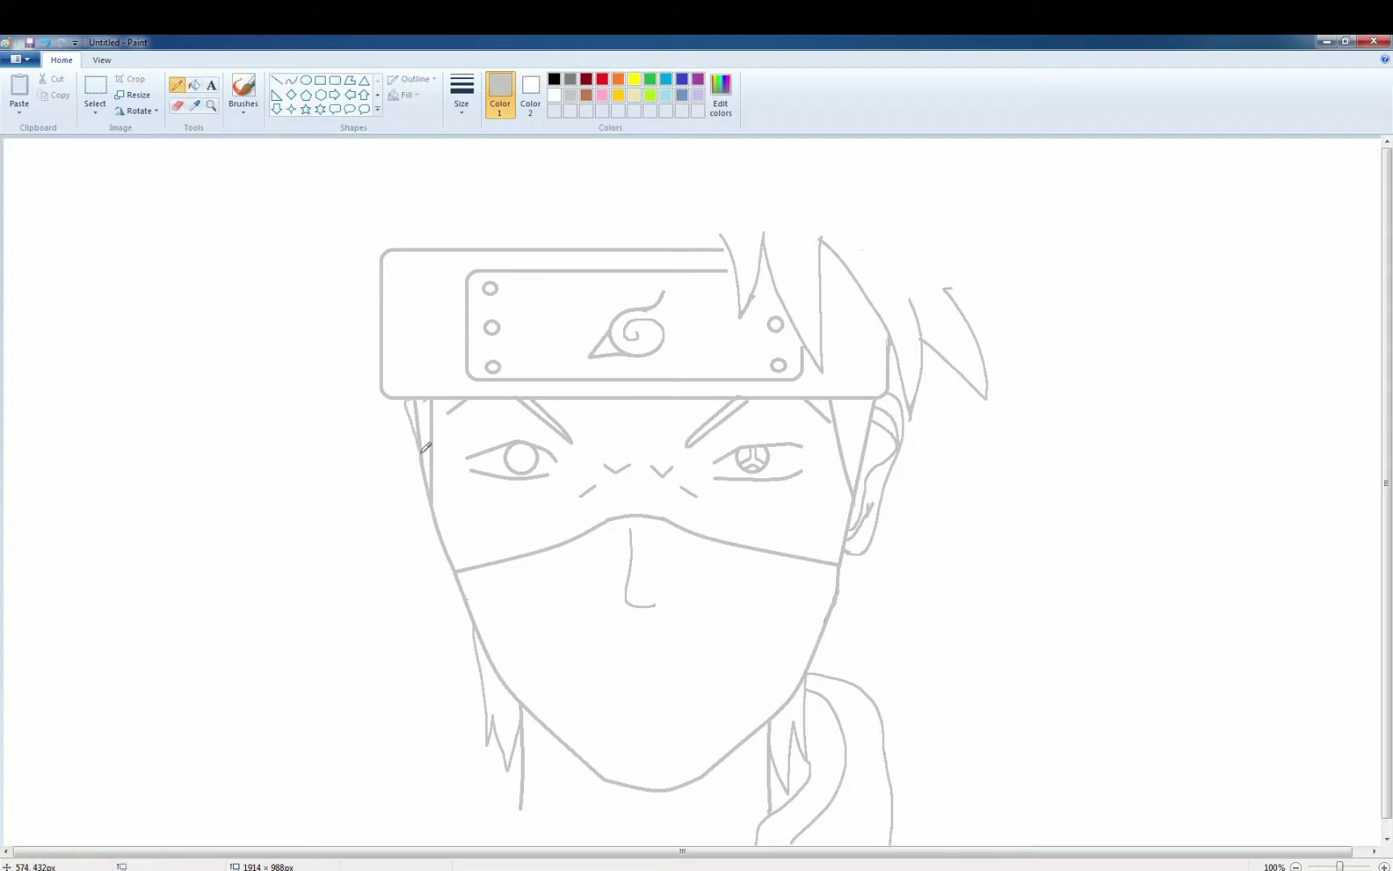
pyautogui.click(178, 104)
pyautogui.moveTo(419, 406); pyautogui.dragTo(423, 483)
pyautogui.click(177, 85)
pyautogui.moveTo(407, 401); pyautogui.dragTo(427, 484)
pyautogui.hotkey('ctrl', 'z')
# Step: Pencil the left ear's outline from the headband to the mask edge and redraw the right earlobe
pyautogui.moveTo(391, 398)
pyautogui.mouseDown()
pyautogui.moveTo(427, 544)
pyautogui.moveTo(458, 583)
pyautogui.mouseUp()
pyautogui.hotkey('ctrl', 'z')
pyautogui.click(177, 106)
pyautogui.click(463, 581)
pyautogui.click(176, 84)
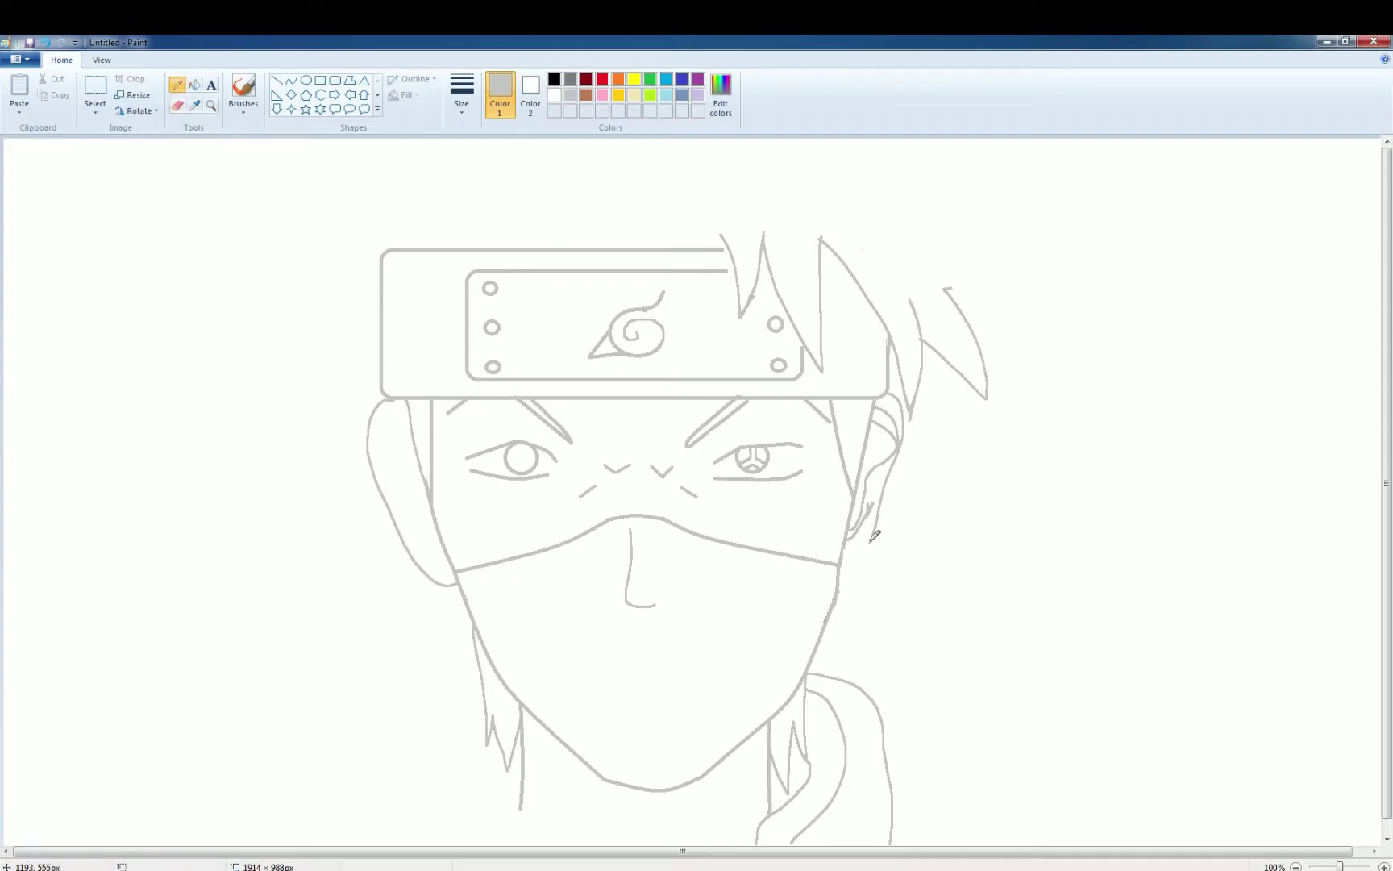
# Step: Erase the left ear's outer edge and redraw it closer to the face
pyautogui.click(177, 105)
pyautogui.moveTo(376, 408); pyautogui.dragTo(445, 586)
pyautogui.click(177, 84)
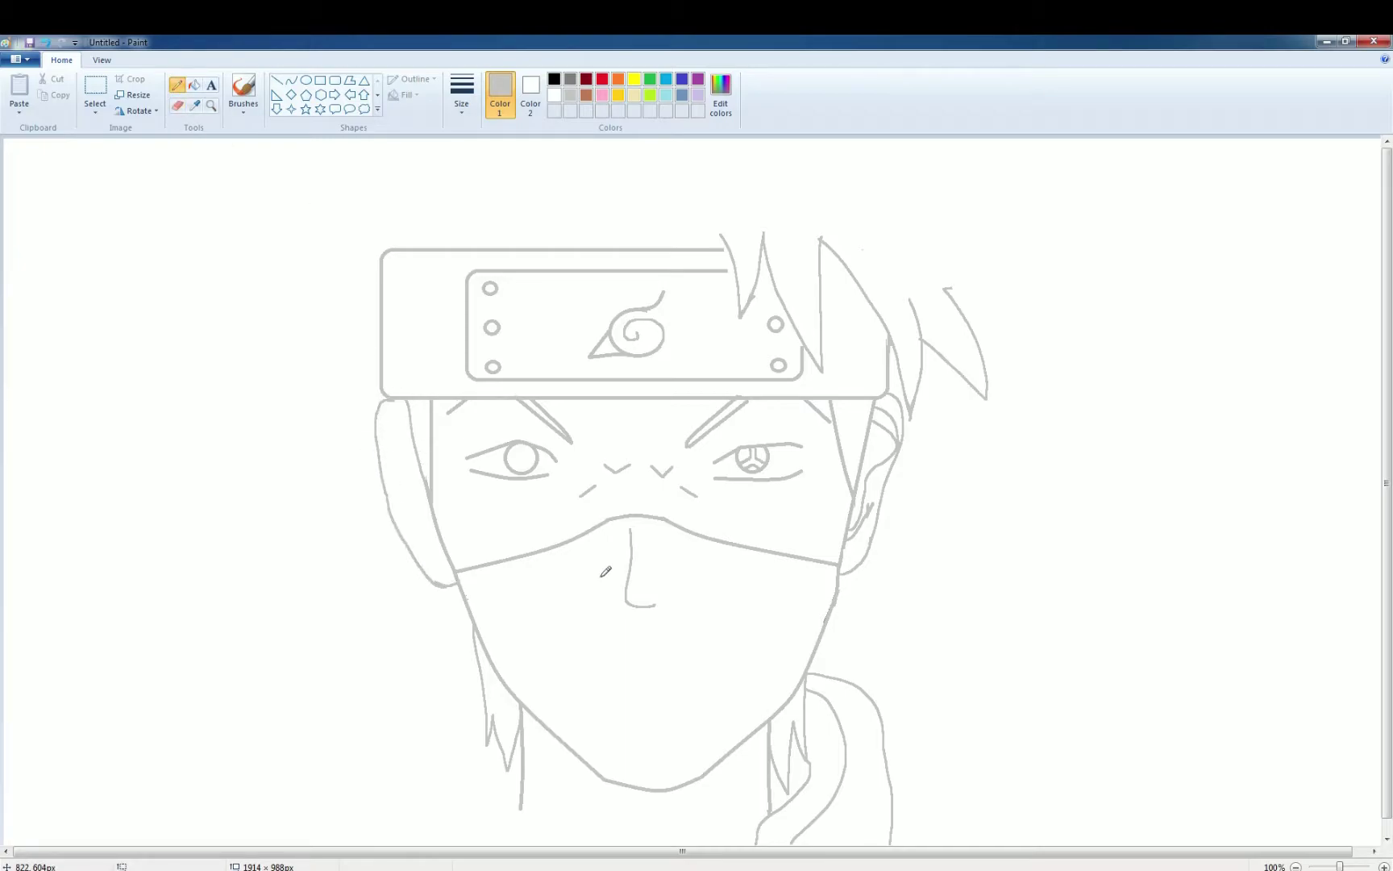
# Step: Add the inner contour lines and a small lobe crease to the left ear
pyautogui.moveTo(426, 468); pyautogui.dragTo(436, 529)
pyautogui.moveTo(421, 554); pyautogui.dragTo(441, 558)
# Step: Select the whole portrait, shrink it in width and height, and reposition it to leave room above for the hair
pyautogui.click(95, 90)
pyautogui.moveTo(352, 203)
pyautogui.mouseDown()
pyautogui.moveTo(1048, 817)
pyautogui.moveTo(1058, 845)
pyautogui.mouseUp()
pyautogui.moveTo(1058, 525); pyautogui.dragTo(844, 526)
pyautogui.moveTo(597, 203); pyautogui.dragTo(597, 332)
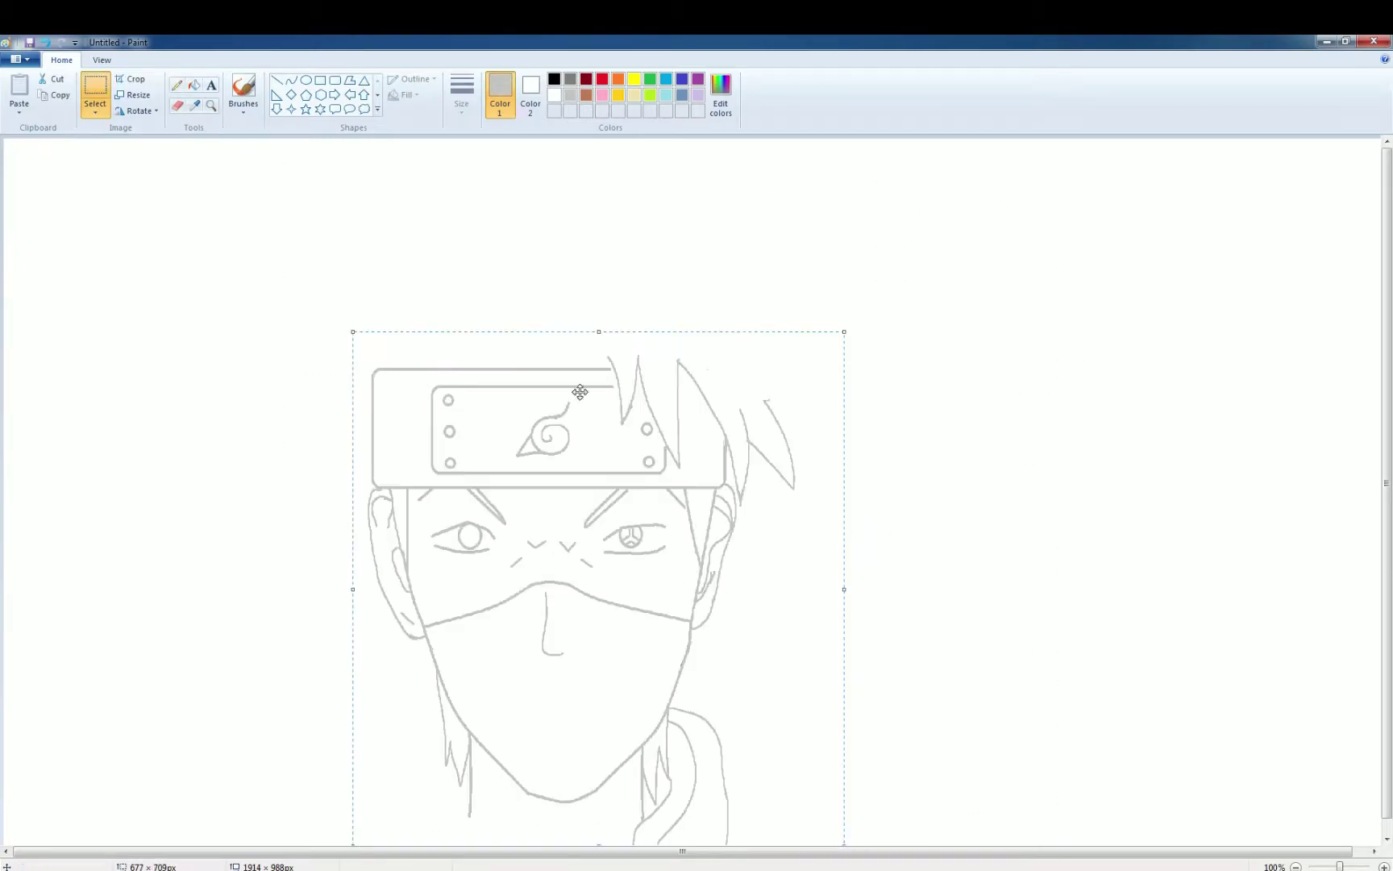
pyautogui.moveTo(749, 606); pyautogui.dragTo(811, 578)
pyautogui.moveTo(612, 484); pyautogui.dragTo(600, 495)
# Step: Pencil a sideways hair spike extending outward from the headband's upper left corner
pyautogui.click(178, 85)
pyautogui.moveTo(423, 355); pyautogui.dragTo(350, 312)
pyautogui.hotkey('ctrl', 'z')
pyautogui.moveTo(423, 355); pyautogui.dragTo(346, 312)
pyautogui.moveTo(345, 313); pyautogui.dragTo(436, 317)
pyautogui.moveTo(436, 317)
pyautogui.mouseDown()
pyautogui.moveTo(406, 189)
pyautogui.moveTo(453, 282)
pyautogui.moveTo(458, 193)
pyautogui.moveTo(453, 303)
pyautogui.mouseUp()
pyautogui.hotkey('ctrl', 'z')
pyautogui.hotkey('ctrl', 'z')
# Step: Draw the tall upward hair spikes on the left side of the head and clean up their tips
pyautogui.moveTo(472, 192); pyautogui.dragTo(483, 286)
pyautogui.click(177, 106)
pyautogui.moveTo(414, 221); pyautogui.dragTo(406, 190)
pyautogui.moveTo(481, 251); pyautogui.dragTo(482, 283)
pyautogui.moveTo(454, 300); pyautogui.dragTo(522, 183)
pyautogui.click(177, 85)
pyautogui.hotkey('ctrl', 'z')
pyautogui.moveTo(475, 243)
pyautogui.mouseDown()
pyautogui.moveTo(547, 166)
pyautogui.moveTo(534, 225)
pyautogui.mouseUp()
# Step: Draw the jagged hair spikes across the top of the head and narrow that selected section slightly
pyautogui.moveTo(537, 203)
pyautogui.mouseDown()
pyautogui.moveTo(603, 160)
pyautogui.moveTo(595, 187)
pyautogui.mouseUp()
pyautogui.moveTo(596, 187); pyautogui.dragTo(669, 141)
pyautogui.moveTo(670, 141)
pyautogui.mouseDown()
pyautogui.moveTo(656, 182)
pyautogui.moveTo(786, 139)
pyautogui.mouseUp()
pyautogui.hotkey('ctrl', 'z')
pyautogui.click(96, 87)
pyautogui.moveTo(549, 141); pyautogui.dragTo(709, 225)
pyautogui.moveTo(709, 182)
pyautogui.mouseDown()
pyautogui.moveTo(659, 159)
pyautogui.moveTo(693, 179)
pyautogui.mouseUp()
# Step: Continue the hair outline with outward spikes down the right side of the head to the strands beside the headband
pyautogui.moveTo(619, 186)
pyautogui.mouseDown()
pyautogui.moveTo(757, 137)
pyautogui.moveTo(733, 262)
pyautogui.moveTo(784, 260)
pyautogui.moveTo(773, 252)
pyautogui.moveTo(867, 292)
pyautogui.moveTo(816, 385)
pyautogui.mouseUp()
pyautogui.click(176, 85)
pyautogui.click(178, 105)
pyautogui.click(176, 85)
pyautogui.click(177, 105)
pyautogui.click(179, 84)
pyautogui.hotkey('ctrl', 'z')
pyautogui.moveTo(799, 322)
pyautogui.mouseDown()
pyautogui.moveTo(803, 370)
pyautogui.moveTo(807, 326)
pyautogui.mouseUp()
pyautogui.click(177, 106)
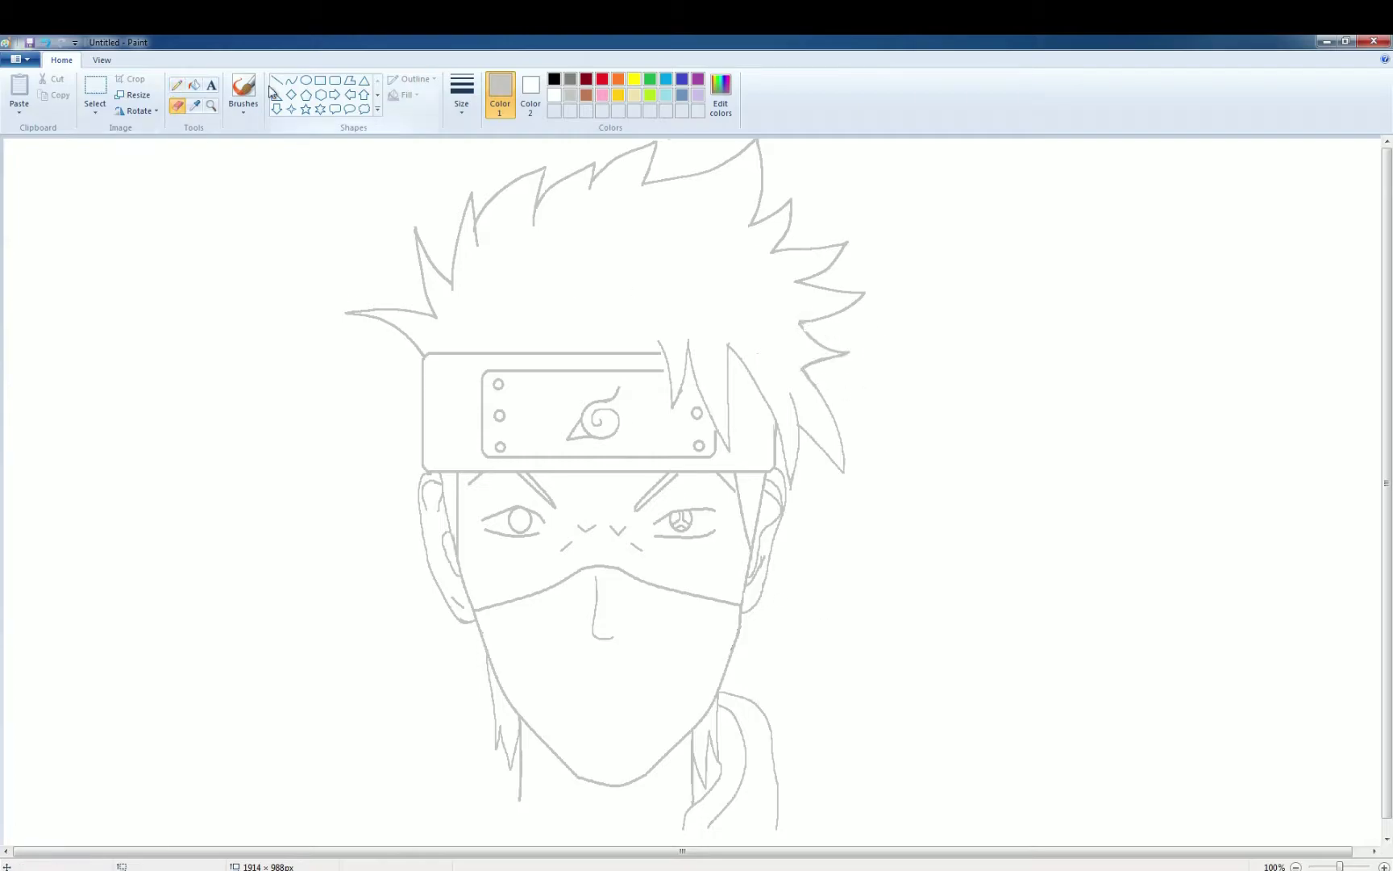
# Step: Draw the left collar fold and the left shoulder outline from the neck to the canvas's lower edge
pyautogui.click(177, 84)
pyautogui.moveTo(495, 752)
pyautogui.mouseDown()
pyautogui.moveTo(522, 749)
pyautogui.moveTo(445, 762)
pyautogui.mouseUp()
pyautogui.hotkey('ctrl', 'z')
pyautogui.moveTo(494, 709)
pyautogui.mouseDown()
pyautogui.moveTo(463, 746)
pyautogui.moveTo(511, 844)
pyautogui.mouseUp()
pyautogui.moveTo(487, 679)
pyautogui.mouseDown()
pyautogui.moveTo(429, 794)
pyautogui.moveTo(413, 776)
pyautogui.moveTo(408, 842)
pyautogui.mouseUp()
pyautogui.hotkey('ctrl', 'z')
# Step: Erase the old collar lines on the right side of the neck
pyautogui.click(177, 105)
pyautogui.moveTo(687, 826); pyautogui.dragTo(743, 770)
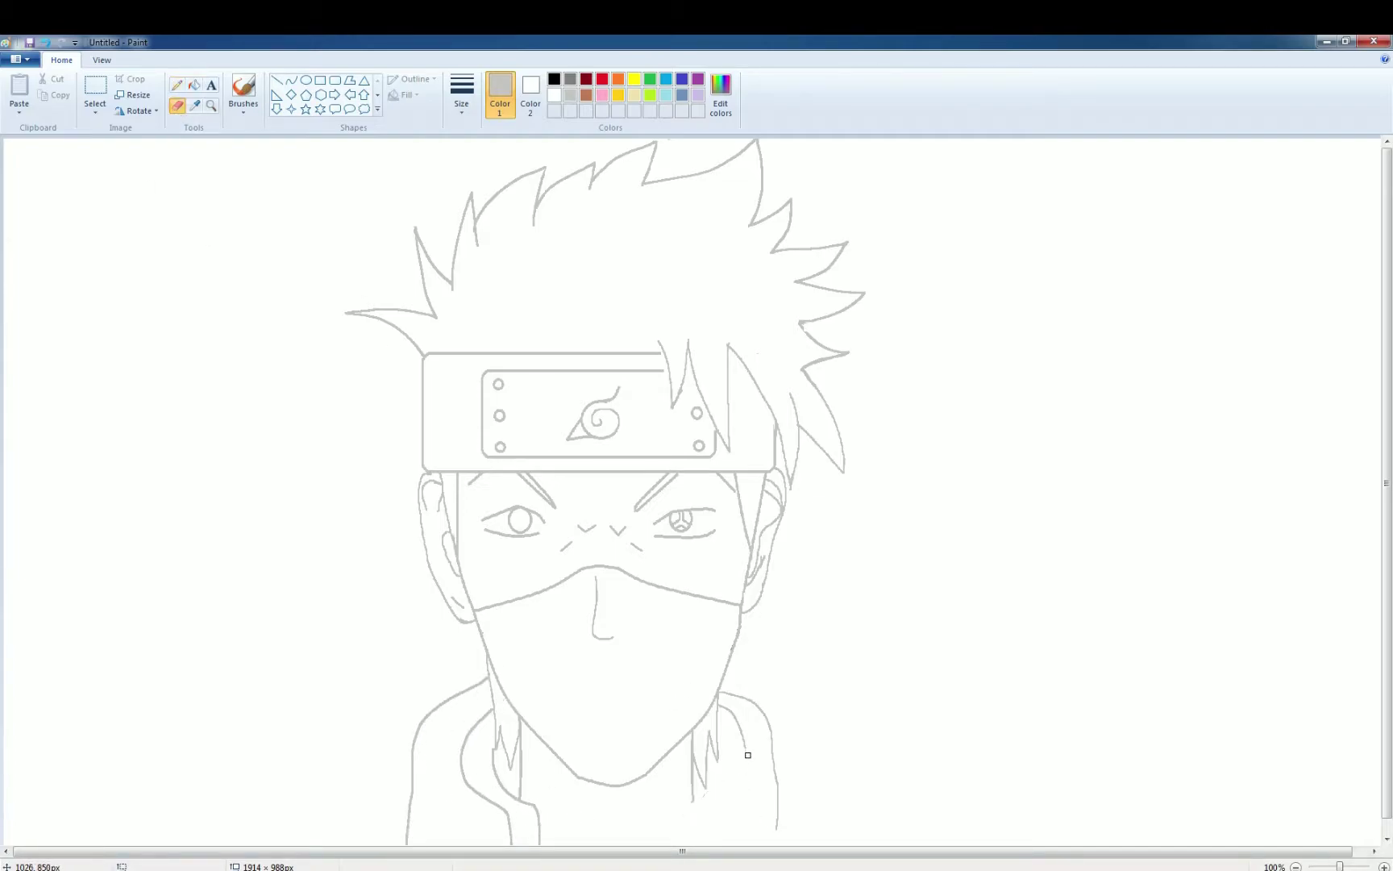
pyautogui.moveTo(734, 694); pyautogui.dragTo(778, 838)
# Step: Redraw the right collar fold and shoulder outline to mirror the left side
pyautogui.click(177, 85)
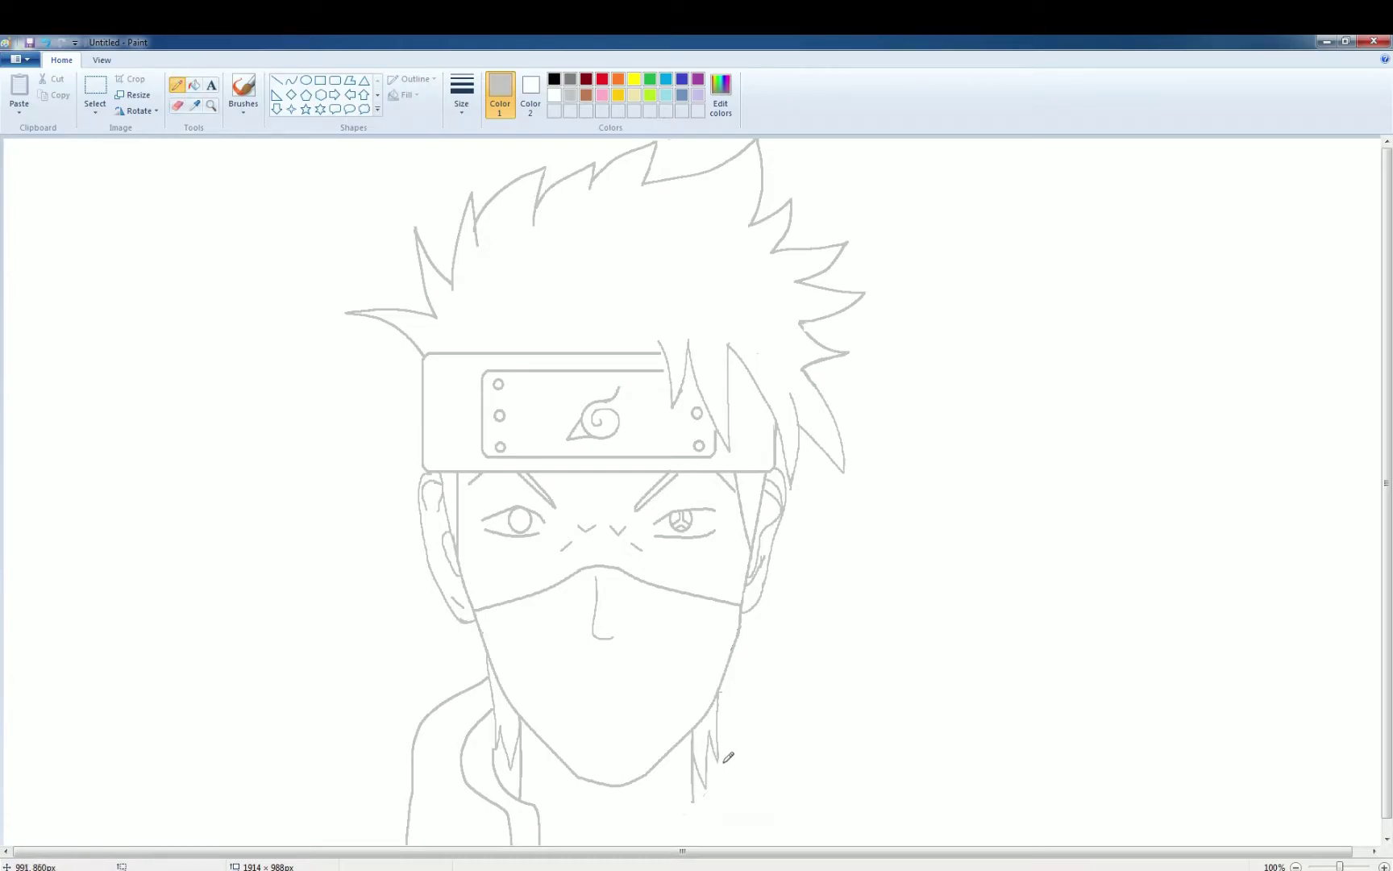
pyautogui.moveTo(723, 731); pyautogui.dragTo(660, 817)
pyautogui.moveTo(723, 693)
pyautogui.mouseDown()
pyautogui.moveTo(690, 841)
pyautogui.moveTo(774, 818)
pyautogui.moveTo(772, 843)
pyautogui.mouseUp()
pyautogui.moveTo(794, 781); pyautogui.dragTo(795, 843)
# Step: Fill the portrait's gray outlines, the left pupil and the nose lines with black
pyautogui.click(177, 105)
pyautogui.click(194, 85)
pyautogui.click(554, 79)
pyautogui.click(490, 353)
pyautogui.click(520, 521)
pyautogui.click(510, 509)
pyautogui.click(516, 535)
pyautogui.click(586, 529)
pyautogui.click(618, 532)
pyautogui.click(594, 619)
# Step: Erase the upper part of the nose line and add a curve along the left face edge beside the mask
pyautogui.click(178, 106)
pyautogui.moveTo(597, 575); pyautogui.dragTo(596, 607)
pyautogui.click(291, 80)
pyautogui.moveTo(457, 551); pyautogui.dragTo(495, 672)
pyautogui.moveTo(476, 611); pyautogui.dragTo(470, 613)
pyautogui.click(178, 85)
# Step: Move the two eyes slightly upward and farther apart
pyautogui.click(95, 85)
pyautogui.moveTo(650, 495)
pyautogui.mouseDown()
pyautogui.moveTo(701, 514)
pyautogui.moveTo(729, 555)
pyautogui.mouseUp()
pyautogui.moveTo(728, 525)
pyautogui.mouseDown()
pyautogui.moveTo(750, 525)
pyautogui.moveTo(709, 560)
pyautogui.moveTo(694, 517)
pyautogui.mouseUp()
pyautogui.click(177, 85)
pyautogui.click(95, 86)
pyautogui.moveTo(476, 504)
pyautogui.mouseDown()
pyautogui.moveTo(549, 543)
pyautogui.moveTo(515, 499)
pyautogui.moveTo(454, 509)
pyautogui.mouseUp()
pyautogui.moveTo(497, 529); pyautogui.dragTo(508, 532)
# Step: Erase the slanted inner eyebrow lines above both eyes
pyautogui.click(178, 105)
pyautogui.moveTo(522, 475); pyautogui.dragTo(549, 501)
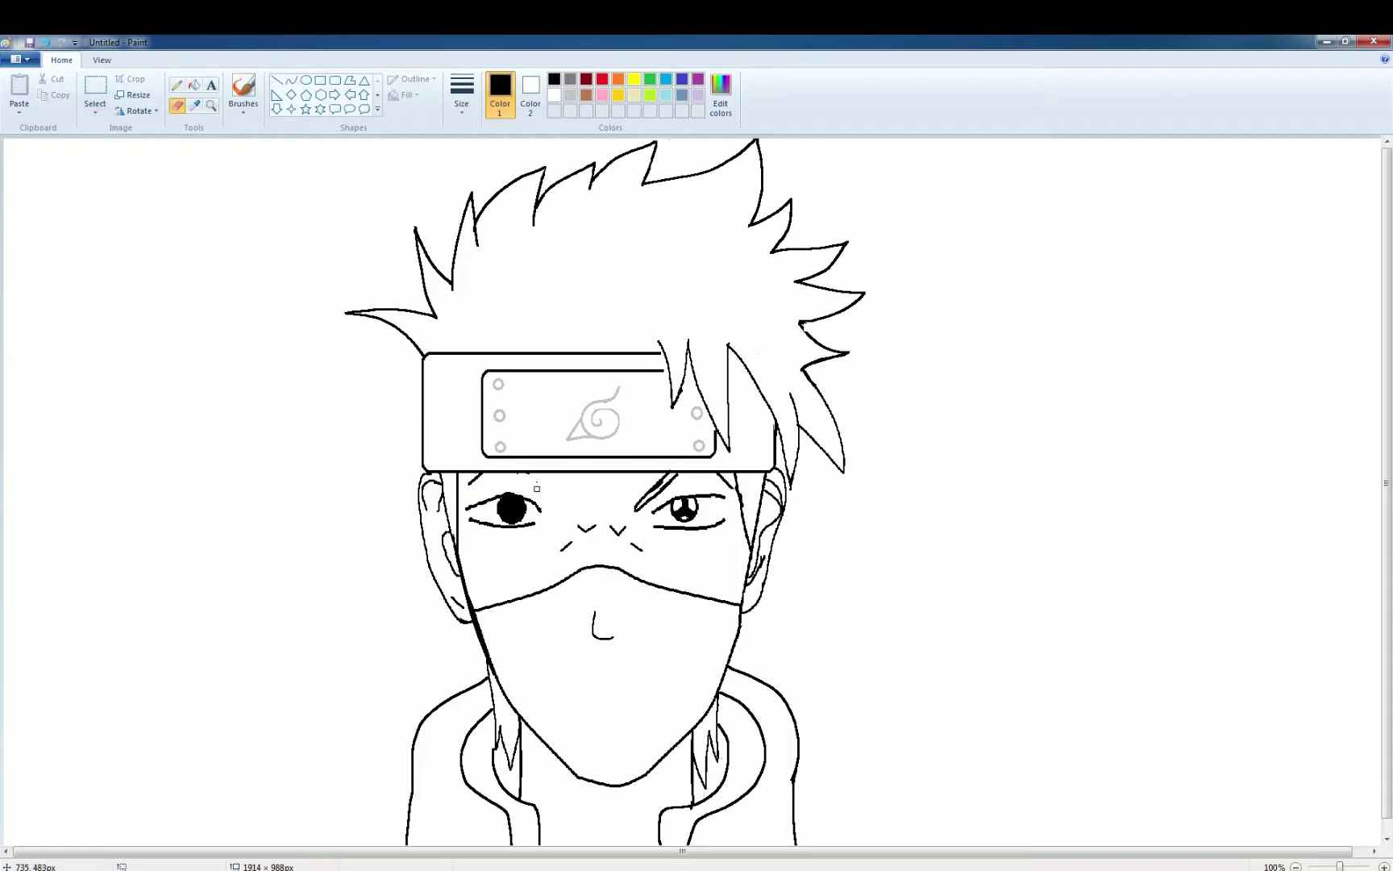
pyautogui.moveTo(638, 508); pyautogui.dragTo(623, 478)
# Step: Fill the headband's rivets and leaf symbol outlines with black
pyautogui.click(503, 443)
pyautogui.click(583, 422)
pyautogui.click(692, 413)
pyautogui.click(699, 445)
pyautogui.click(46, 43)
pyautogui.click(703, 444)
# Step: Erase the small crease marks around the bridge of the nose
pyautogui.click(177, 106)
pyautogui.moveTo(637, 548); pyautogui.dragTo(576, 529)
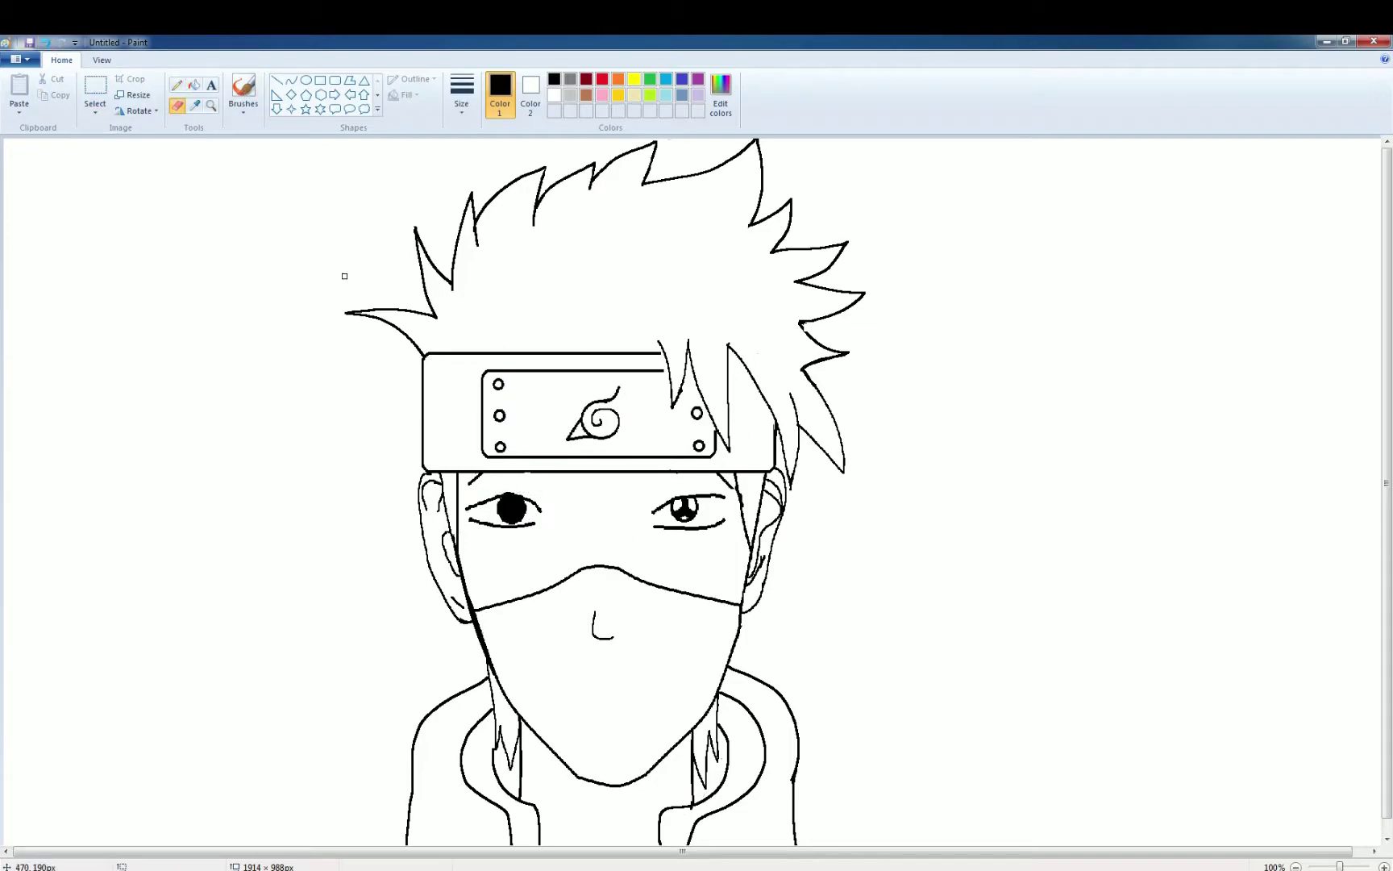
# Step: Adjust the left eye's upper lid with the Curve tool, using white to trim the top of the pupil
pyautogui.click(291, 80)
pyautogui.moveTo(502, 494)
pyautogui.mouseDown()
pyautogui.moveTo(542, 507)
pyautogui.moveTo(519, 499)
pyautogui.mouseUp()
pyautogui.click(177, 105)
pyautogui.click(461, 93)
pyautogui.click(496, 138)
pyautogui.click(291, 80)
pyautogui.click(531, 93)
pyautogui.click(504, 87)
pyautogui.click(554, 95)
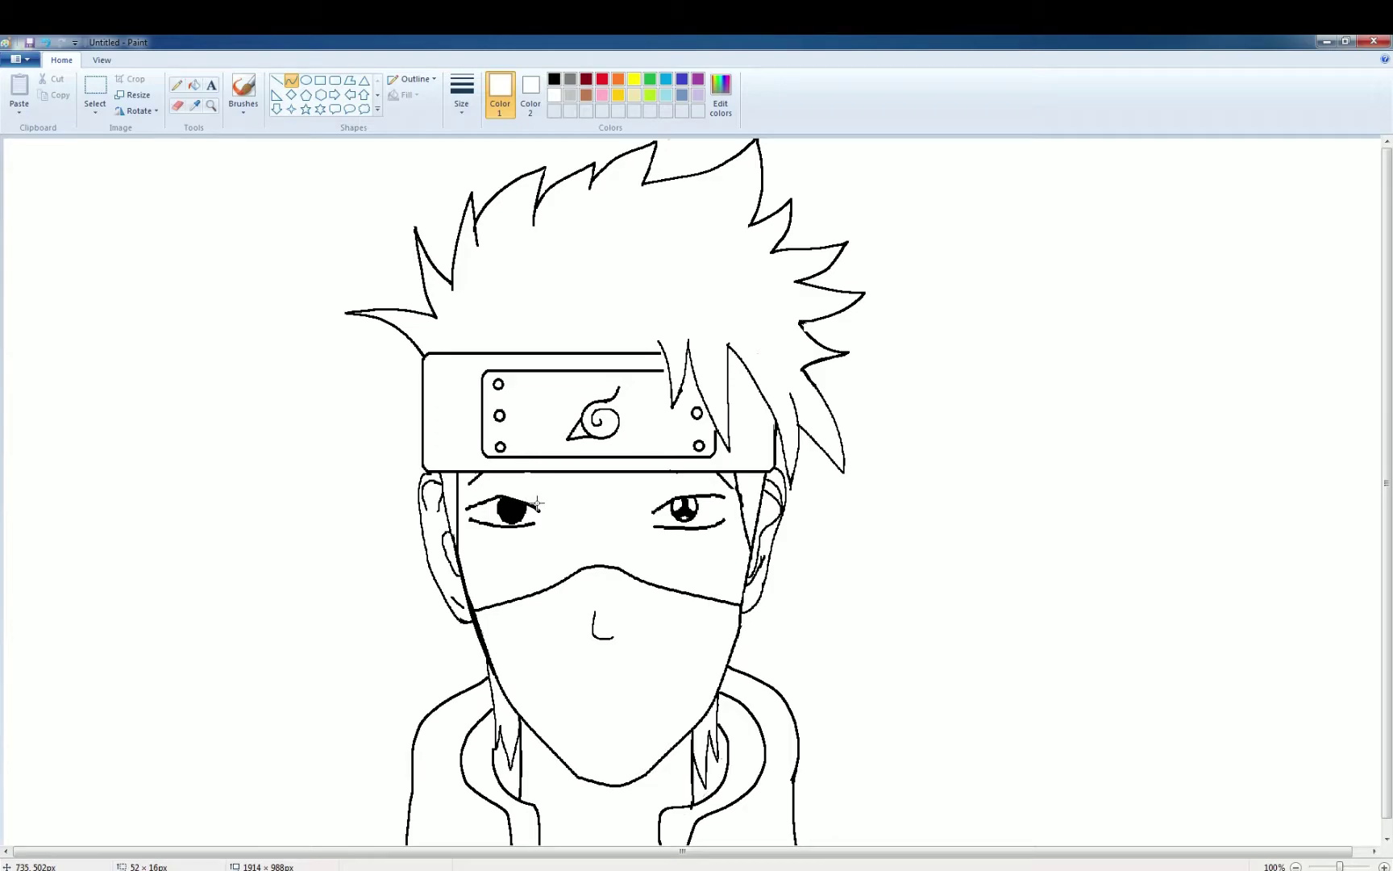
# Step: Draw a vertical two-line scar from the right eye down to the mask and rework the iris pattern
pyautogui.click(295, 83)
pyautogui.click(177, 84)
pyautogui.moveTo(679, 505)
pyautogui.mouseDown()
pyautogui.moveTo(698, 516)
pyautogui.moveTo(677, 522)
pyautogui.moveTo(698, 514)
pyautogui.mouseUp()
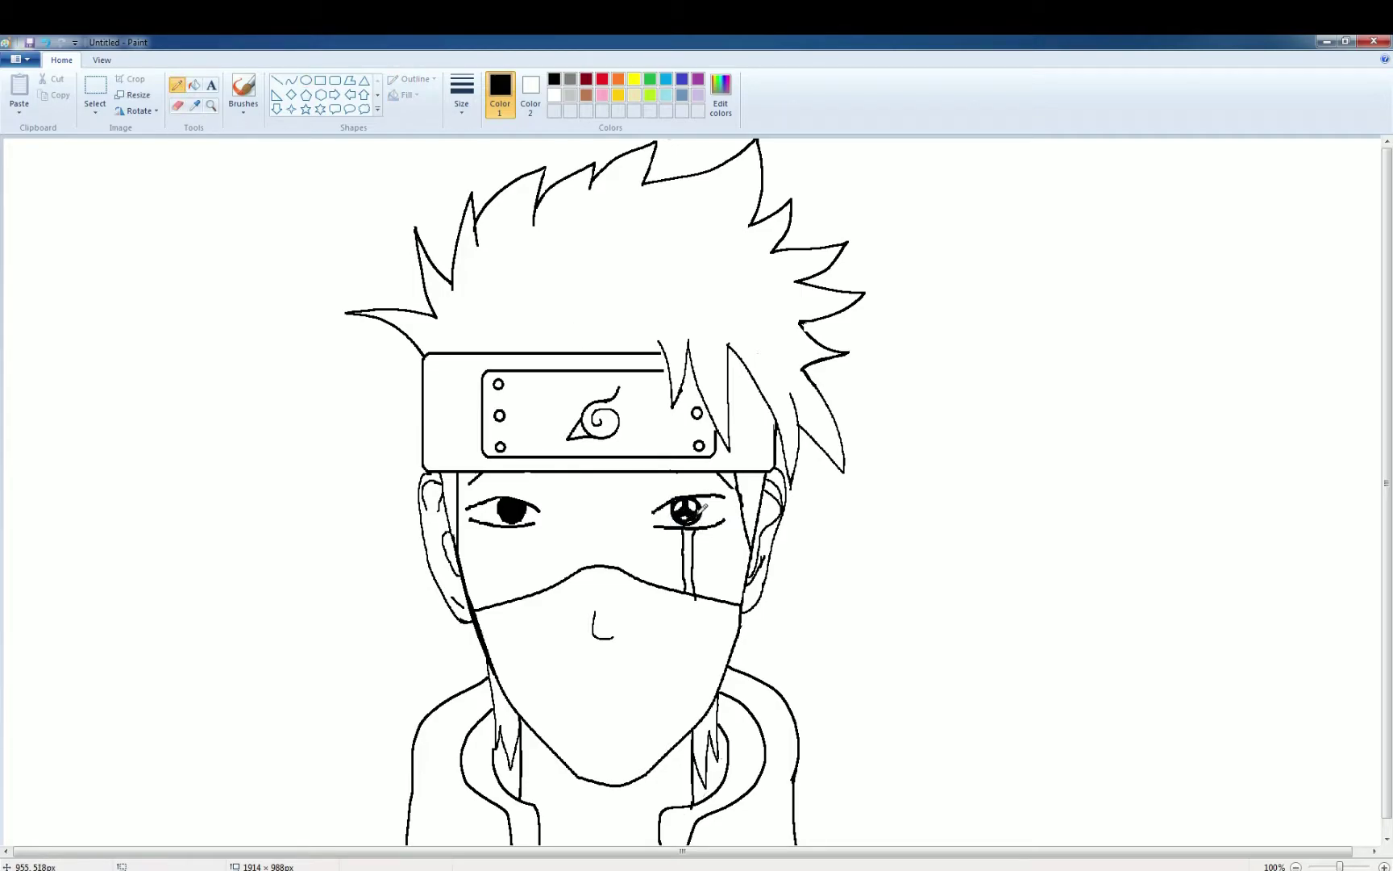
pyautogui.click(194, 105)
pyautogui.click(703, 425)
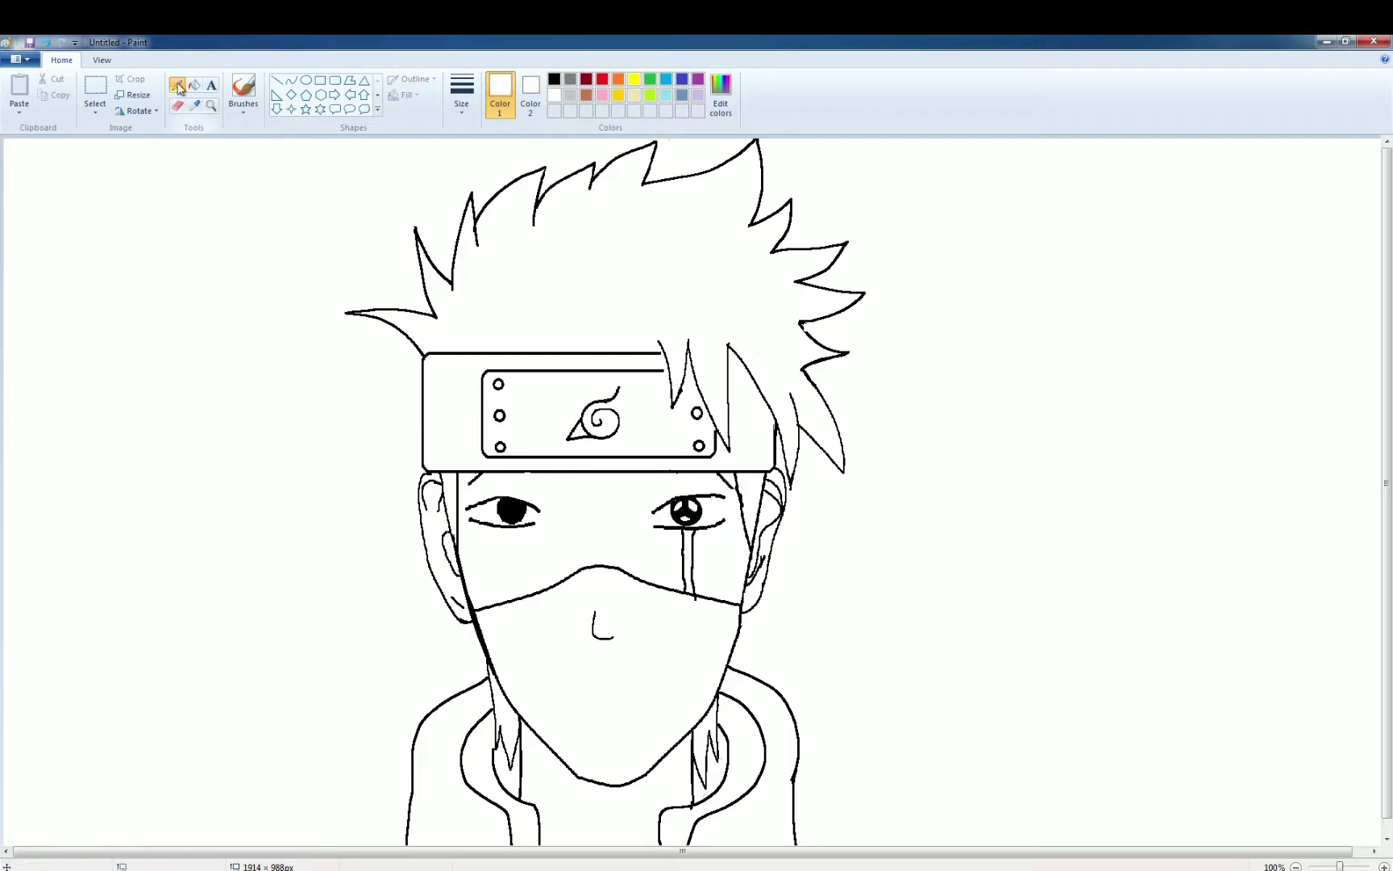
# Step: Move the left eye and the scarred right eye closer together
pyautogui.click(95, 87)
pyautogui.moveTo(461, 491); pyautogui.dragTo(542, 532)
pyautogui.moveTo(517, 513); pyautogui.dragTo(540, 513)
pyautogui.moveTo(639, 488); pyautogui.dragTo(731, 572)
pyautogui.moveTo(711, 551)
pyautogui.mouseDown()
pyautogui.moveTo(674, 565)
pyautogui.moveTo(693, 597)
pyautogui.mouseUp()
# Step: Redraw the slanted inner eyebrows and pencil small crease marks on the nose bridge and beside it
pyautogui.click(177, 106)
pyautogui.click(177, 85)
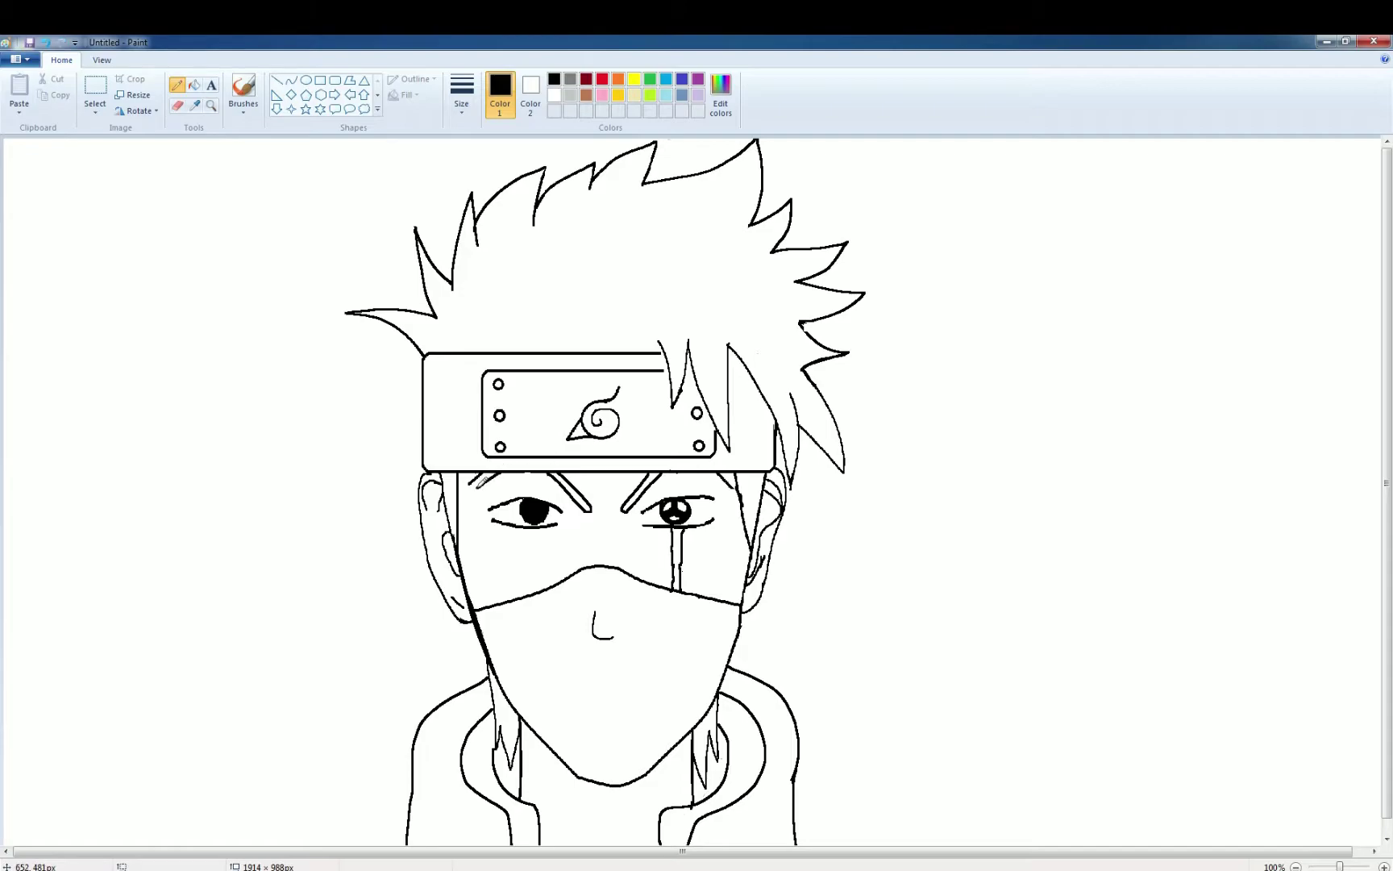
pyautogui.click(480, 482)
pyautogui.hotkey('alt', 'h')
pyautogui.press('p')
pyautogui.press('1')
pyautogui.moveTo(580, 520); pyautogui.dragTo(591, 520)
pyautogui.click(50, 42)
pyautogui.click(291, 79)
pyautogui.moveTo(464, 474)
pyautogui.mouseDown()
pyautogui.moveTo(467, 567)
pyautogui.moveTo(460, 557)
pyautogui.mouseUp()
pyautogui.scroll(-1, 907, 440)
pyautogui.hotkey('ctrl', 'z')
# Step: Close off the bottom of the torso with a line between the two shoulder outlines
pyautogui.moveTo(407, 831); pyautogui.dragTo(800, 838)
pyautogui.click(178, 106)
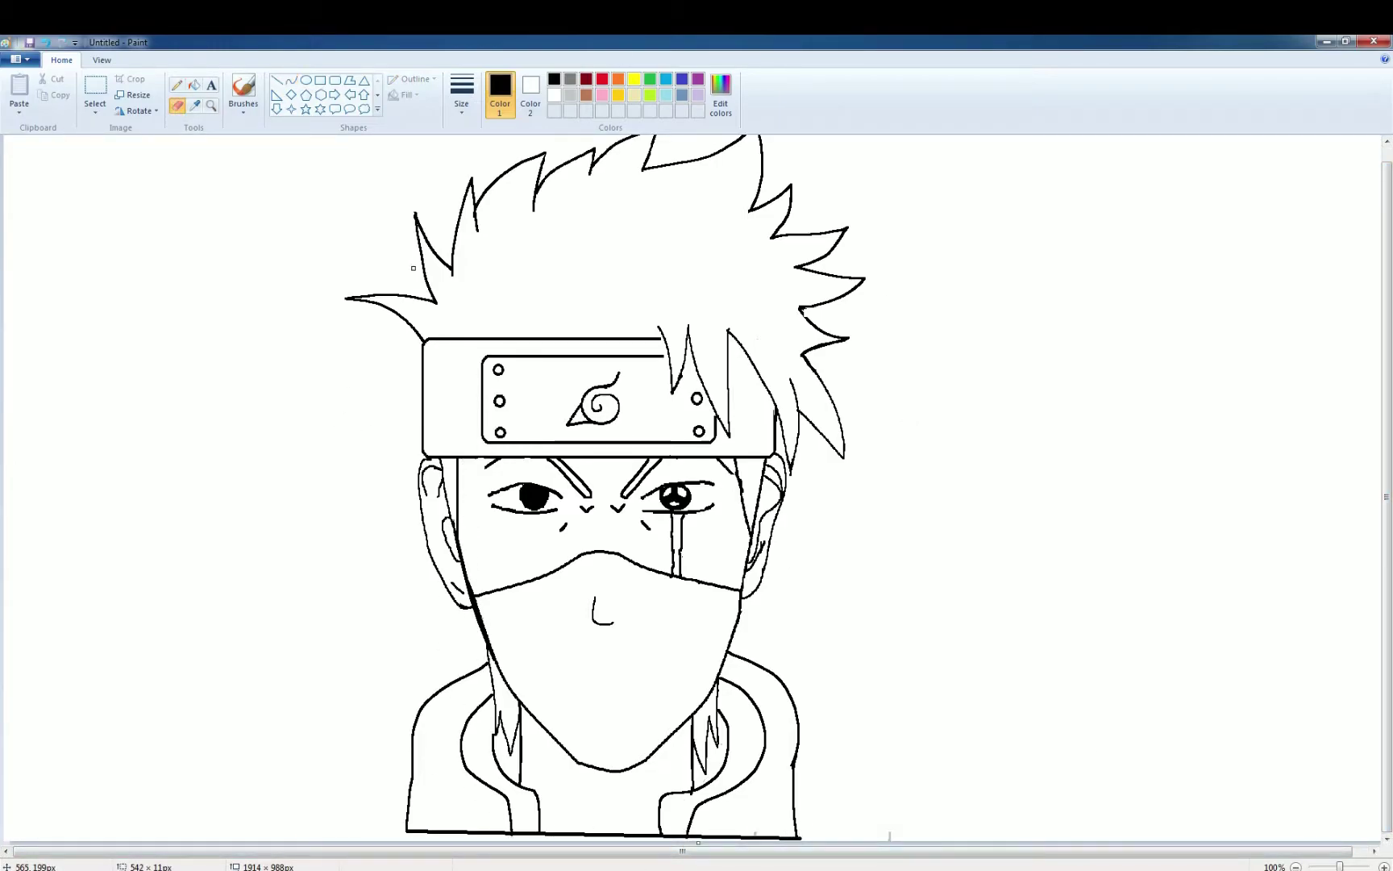
pyautogui.hotkey('alt', 'h')
pyautogui.press('p')
pyautogui.press('1')
pyautogui.moveTo(471, 197); pyautogui.dragTo(477, 269)
pyautogui.hotkey('ctrl', 'z')
# Step: Define a very light gray and pencil the shadow boundaries inside the hair spikes
pyautogui.click(720, 95)
pyautogui.moveTo(852, 388); pyautogui.dragTo(851, 375)
pyautogui.click(563, 559)
pyautogui.moveTo(427, 245); pyautogui.dragTo(444, 296)
pyautogui.click(177, 106)
pyautogui.moveTo(536, 285); pyautogui.dragTo(503, 216)
pyautogui.click(177, 85)
pyautogui.moveTo(499, 208); pyautogui.dragTo(505, 283)
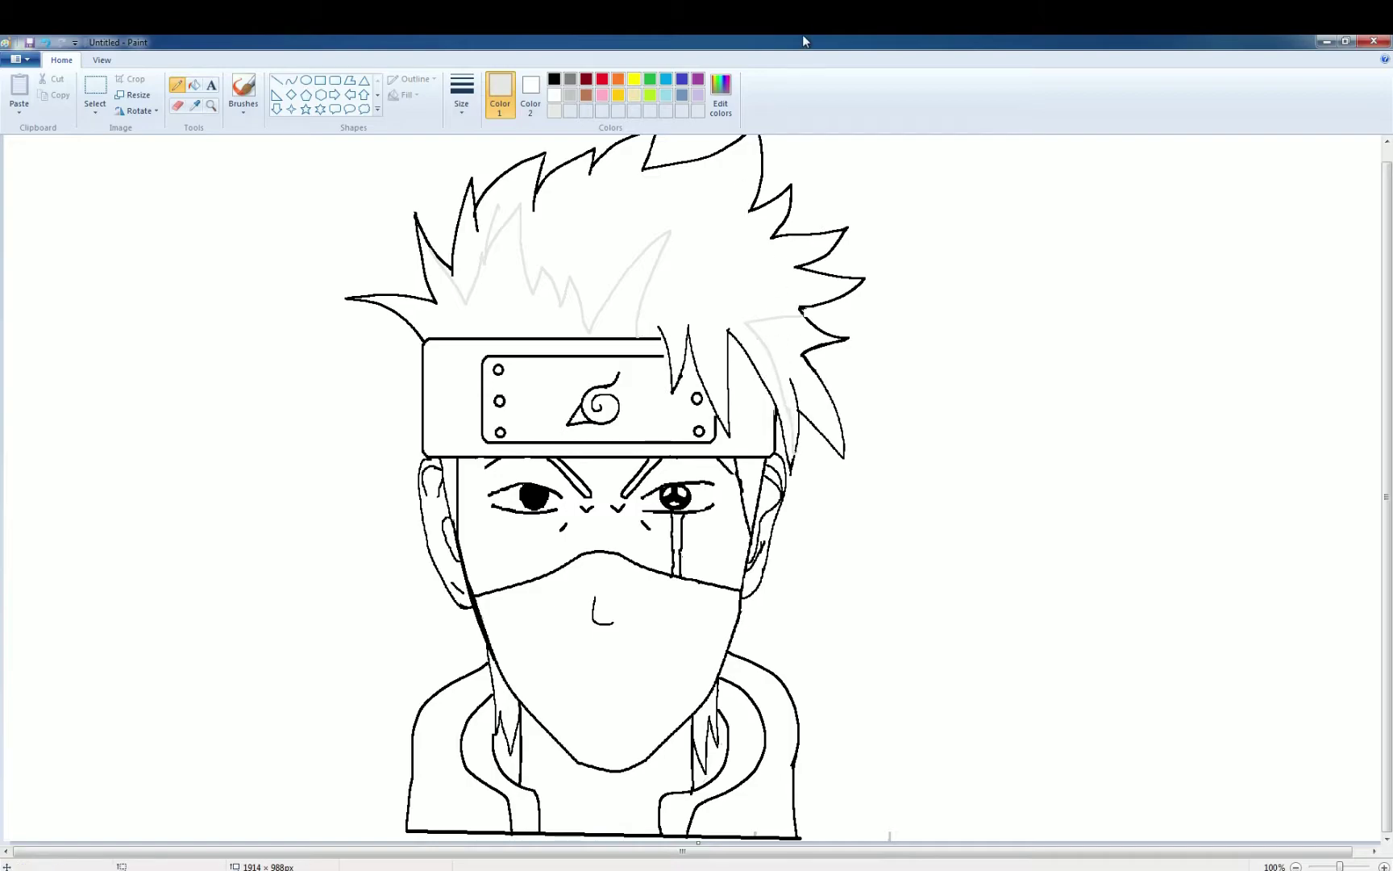
pyautogui.scroll(1, 761, 137)
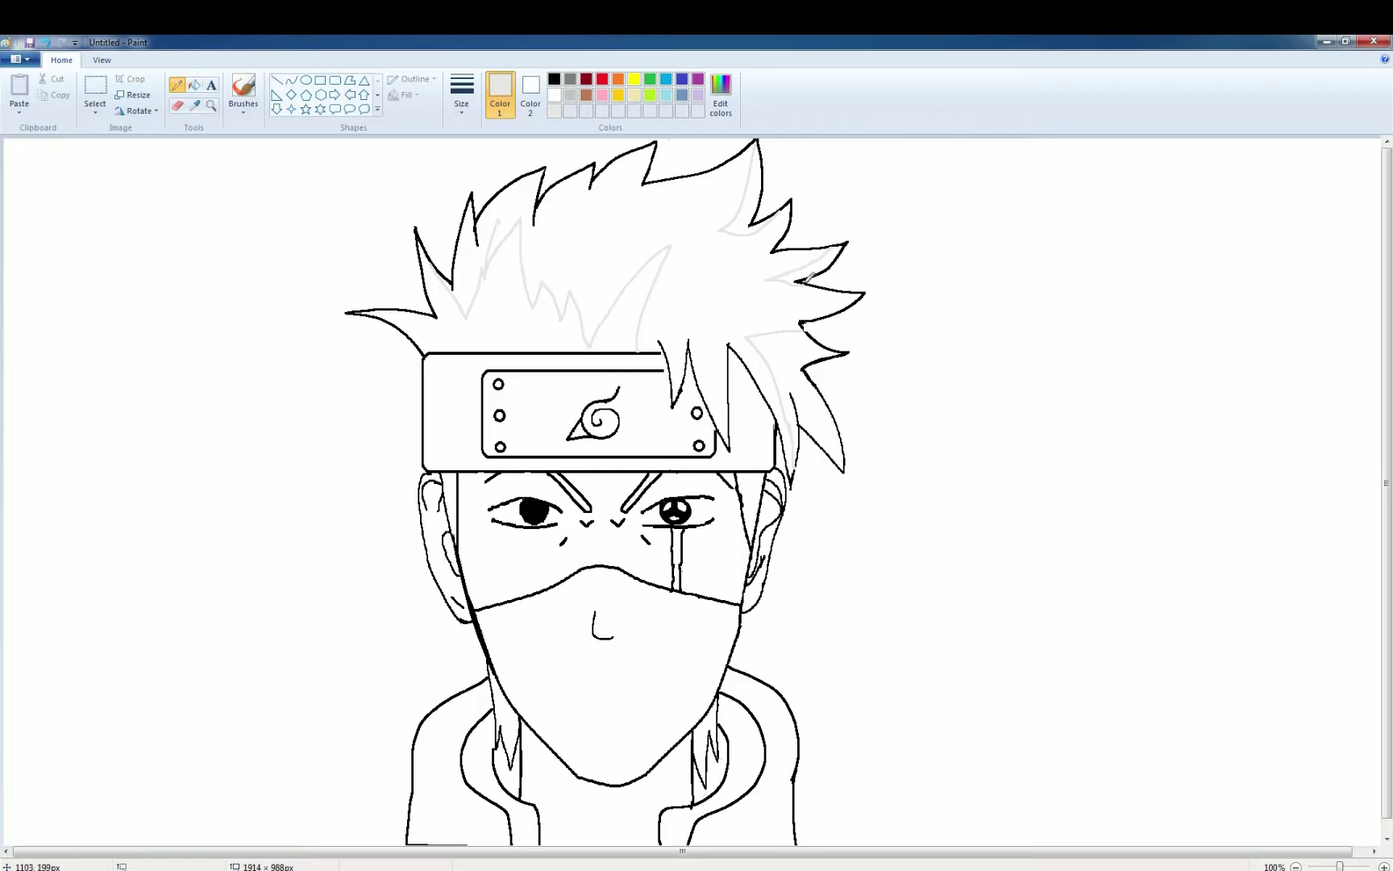
# Step: Fill the outlined hair shadow areas with the light gray and erase the stray line ends
pyautogui.click(195, 84)
pyautogui.click(500, 315)
pyautogui.click(750, 214)
pyautogui.click(818, 266)
pyautogui.click(806, 399)
pyautogui.click(178, 106)
pyautogui.moveTo(490, 239); pyautogui.dragTo(489, 259)
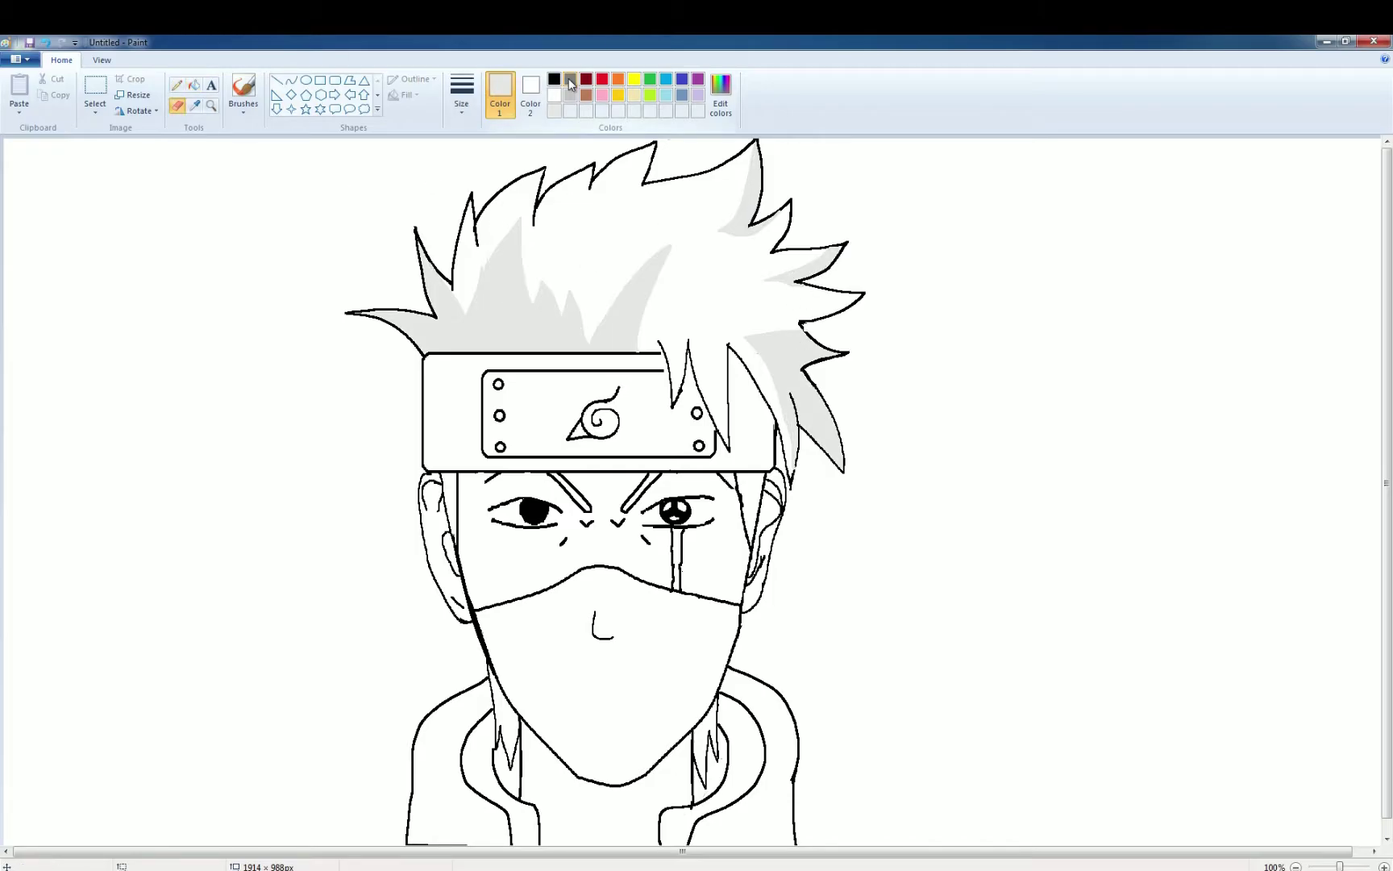
# Step: Define a medium gray and spray shading along the edges of the mask with the airbrush
pyautogui.click(720, 95)
pyautogui.click(605, 459)
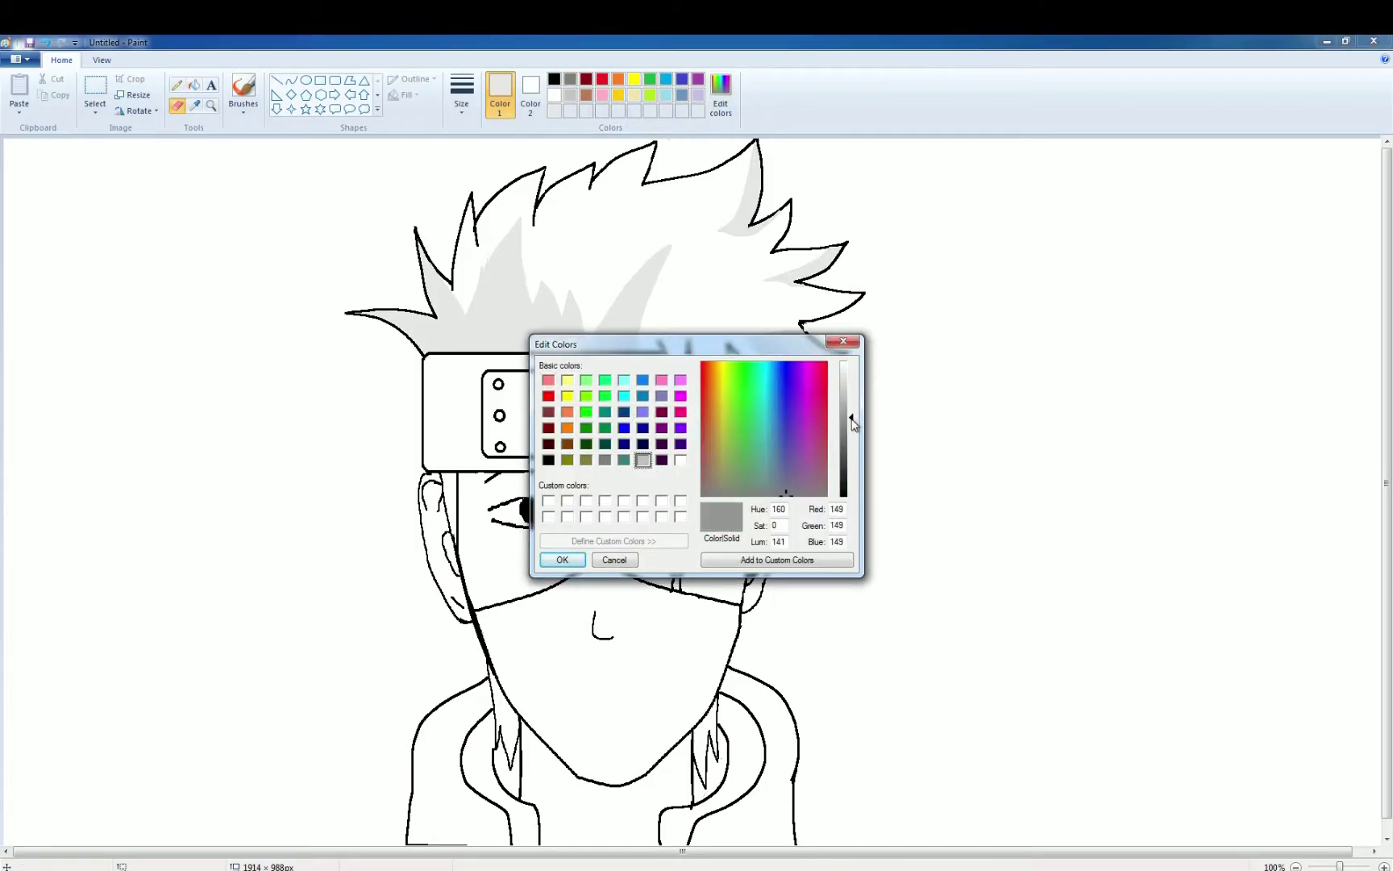
pyautogui.click(562, 559)
pyautogui.click(243, 88)
pyautogui.moveTo(510, 633)
pyautogui.mouseDown()
pyautogui.moveTo(577, 766)
pyautogui.moveTo(720, 631)
pyautogui.moveTo(669, 700)
pyautogui.moveTo(613, 716)
pyautogui.mouseUp()
pyautogui.moveTo(500, 642)
pyautogui.mouseDown()
pyautogui.moveTo(537, 604)
pyautogui.moveTo(589, 584)
pyautogui.moveTo(686, 621)
pyautogui.mouseUp()
# Step: Redraw the mask's upper edge slightly higher in gray and fill the old black edge with white
pyautogui.click(176, 85)
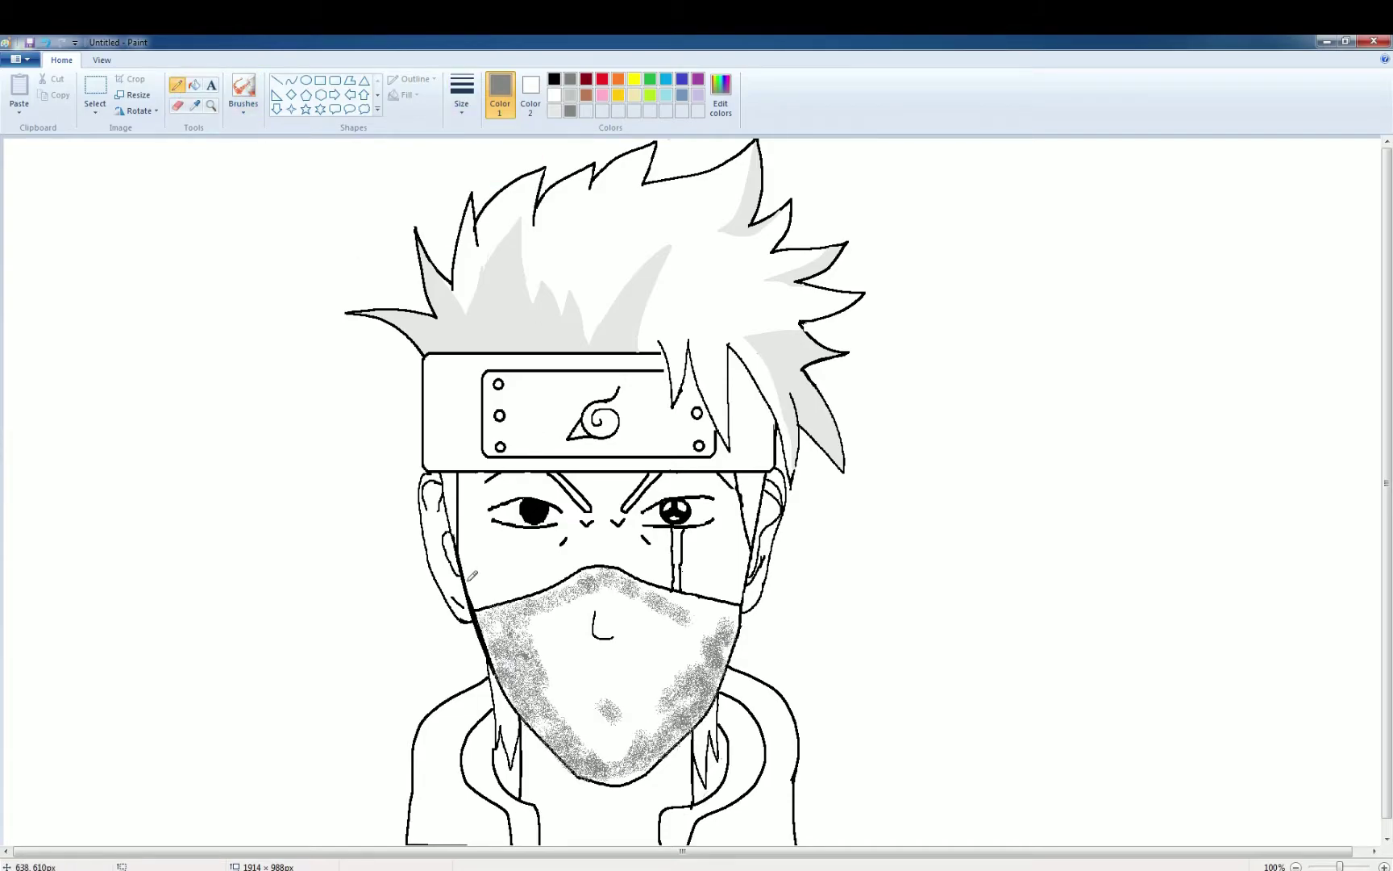
pyautogui.click(194, 85)
pyautogui.click(554, 96)
pyautogui.click(677, 591)
pyautogui.click(243, 87)
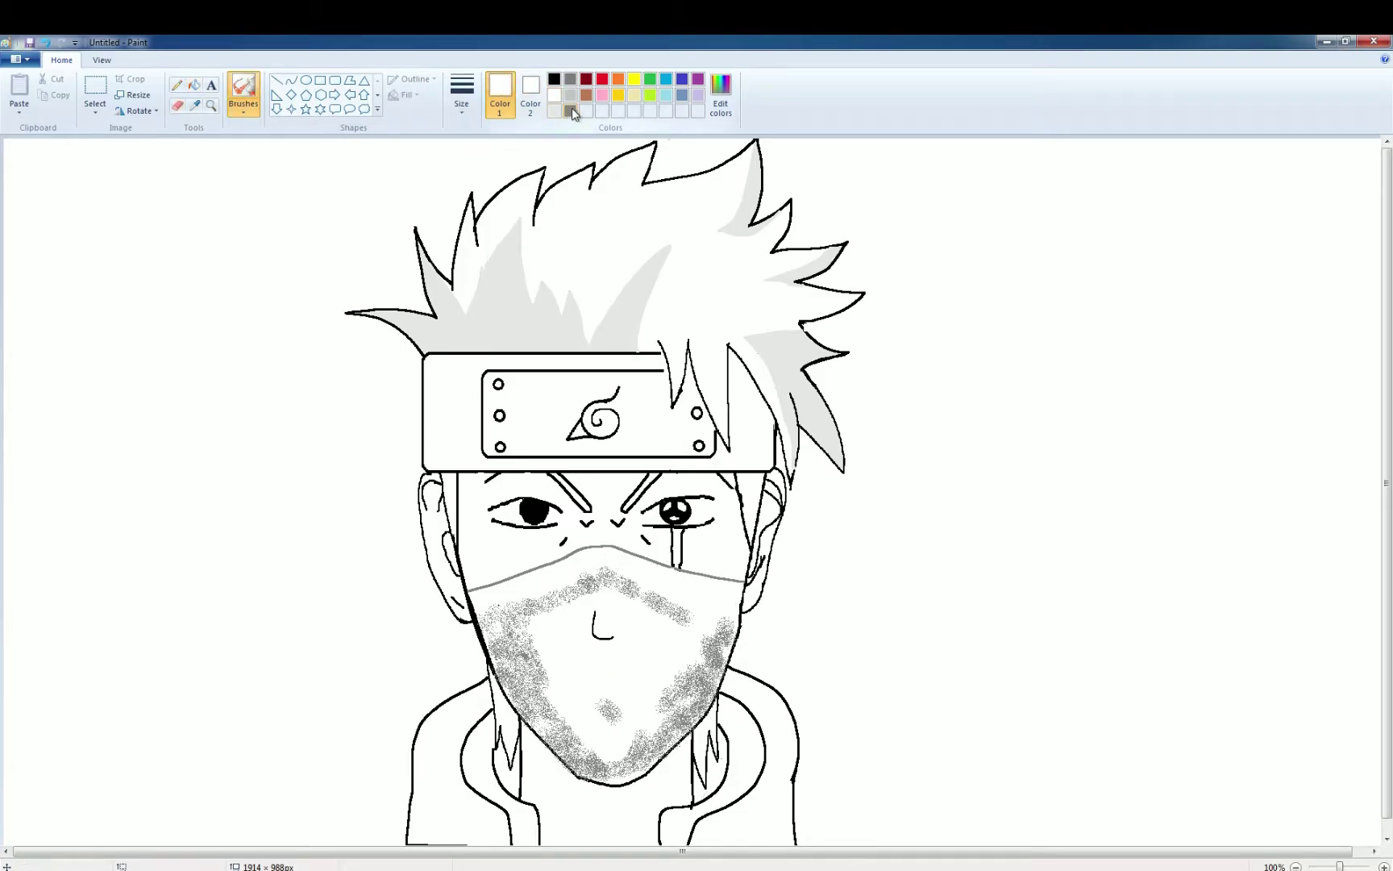
# Step: Spray gray and blue-gray shading over the mask with the airbrush, undoing the strokes that do not fit
pyautogui.click(569, 110)
pyautogui.moveTo(620, 709); pyautogui.dragTo(670, 709)
pyautogui.moveTo(738, 603)
pyautogui.mouseDown()
pyautogui.moveTo(621, 696)
pyautogui.moveTo(665, 643)
pyautogui.moveTo(501, 593)
pyautogui.moveTo(649, 595)
pyautogui.moveTo(595, 676)
pyautogui.moveTo(572, 662)
pyautogui.moveTo(644, 560)
pyautogui.moveTo(741, 596)
pyautogui.moveTo(566, 565)
pyautogui.moveTo(534, 766)
pyautogui.moveTo(556, 839)
pyautogui.moveTo(688, 753)
pyautogui.moveTo(674, 796)
pyautogui.mouseUp()
pyautogui.click(682, 94)
pyautogui.moveTo(629, 645)
pyautogui.mouseDown()
pyautogui.moveTo(687, 692)
pyautogui.moveTo(556, 778)
pyautogui.moveTo(602, 655)
pyautogui.moveTo(710, 637)
pyautogui.mouseUp()
pyautogui.hotkey('ctrl', 'z')
pyautogui.moveTo(483, 609)
pyautogui.mouseDown()
pyautogui.moveTo(601, 818)
pyautogui.moveTo(665, 822)
pyautogui.moveTo(595, 701)
pyautogui.moveTo(597, 564)
pyautogui.moveTo(539, 701)
pyautogui.moveTo(556, 637)
pyautogui.moveTo(624, 657)
pyautogui.mouseUp()
pyautogui.click(682, 79)
pyautogui.moveTo(635, 650); pyautogui.dragTo(661, 710)
pyautogui.hotkey('ctrl', 'z')
# Step: Define a lavender blue and spray it over the whole mask and down the neck with the airbrush
pyautogui.click(721, 94)
pyautogui.moveTo(851, 429); pyautogui.dragTo(851, 399)
pyautogui.click(561, 560)
pyautogui.moveTo(717, 609); pyautogui.dragTo(666, 754)
pyautogui.moveTo(628, 633); pyautogui.dragTo(619, 709)
pyautogui.moveTo(557, 701)
pyautogui.mouseDown()
pyautogui.moveTo(540, 679)
pyautogui.moveTo(562, 760)
pyautogui.mouseUp()
pyautogui.moveTo(531, 794); pyautogui.dragTo(555, 843)
pyautogui.moveTo(555, 843)
pyautogui.mouseDown()
pyautogui.moveTo(572, 616)
pyautogui.moveTo(589, 626)
pyautogui.mouseUp()
# Step: Fill the gray upper edge of the mask with black
pyautogui.click(194, 85)
pyautogui.click(554, 79)
pyautogui.click(619, 550)
pyautogui.click(685, 572)
# Step: Pencil the nose mark and a higher chin line in black over the sprayed mask, undoing faulty strokes
pyautogui.click(177, 85)
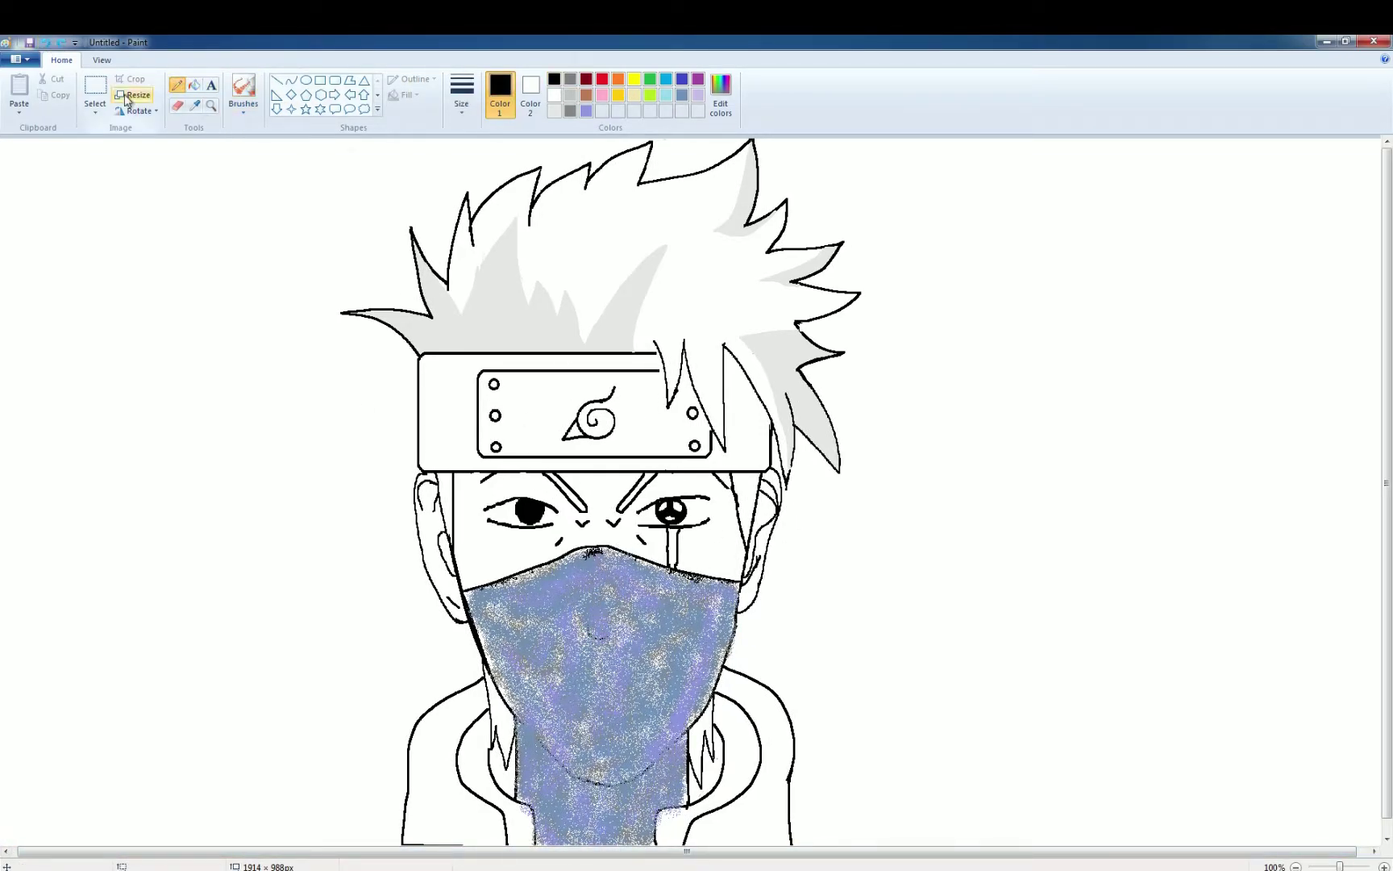
pyautogui.hotkey('ctrl', 'z')
pyautogui.moveTo(529, 729); pyautogui.dragTo(621, 745)
pyautogui.hotkey('ctrl', 'z')
pyautogui.hotkey('ctrl', 'z')
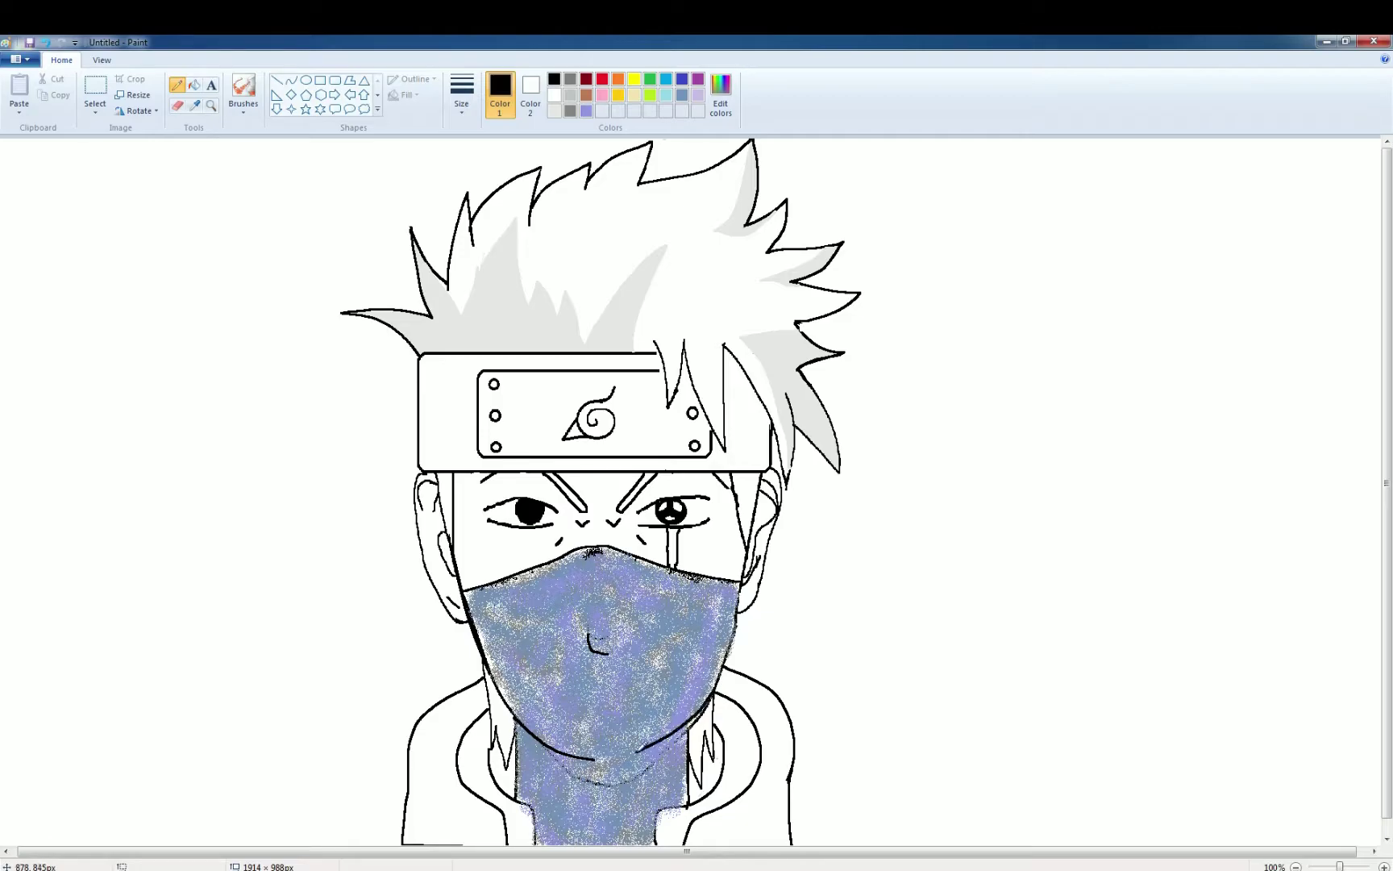
# Step: Define a dark navy blue, spray it over the mask and neck with the airbrush, and erase the overspray
pyautogui.click(698, 79)
pyautogui.click(721, 96)
pyautogui.moveTo(852, 432)
pyautogui.mouseDown()
pyautogui.moveTo(852, 381)
pyautogui.moveTo(853, 412)
pyautogui.mouseUp()
pyautogui.click(643, 428)
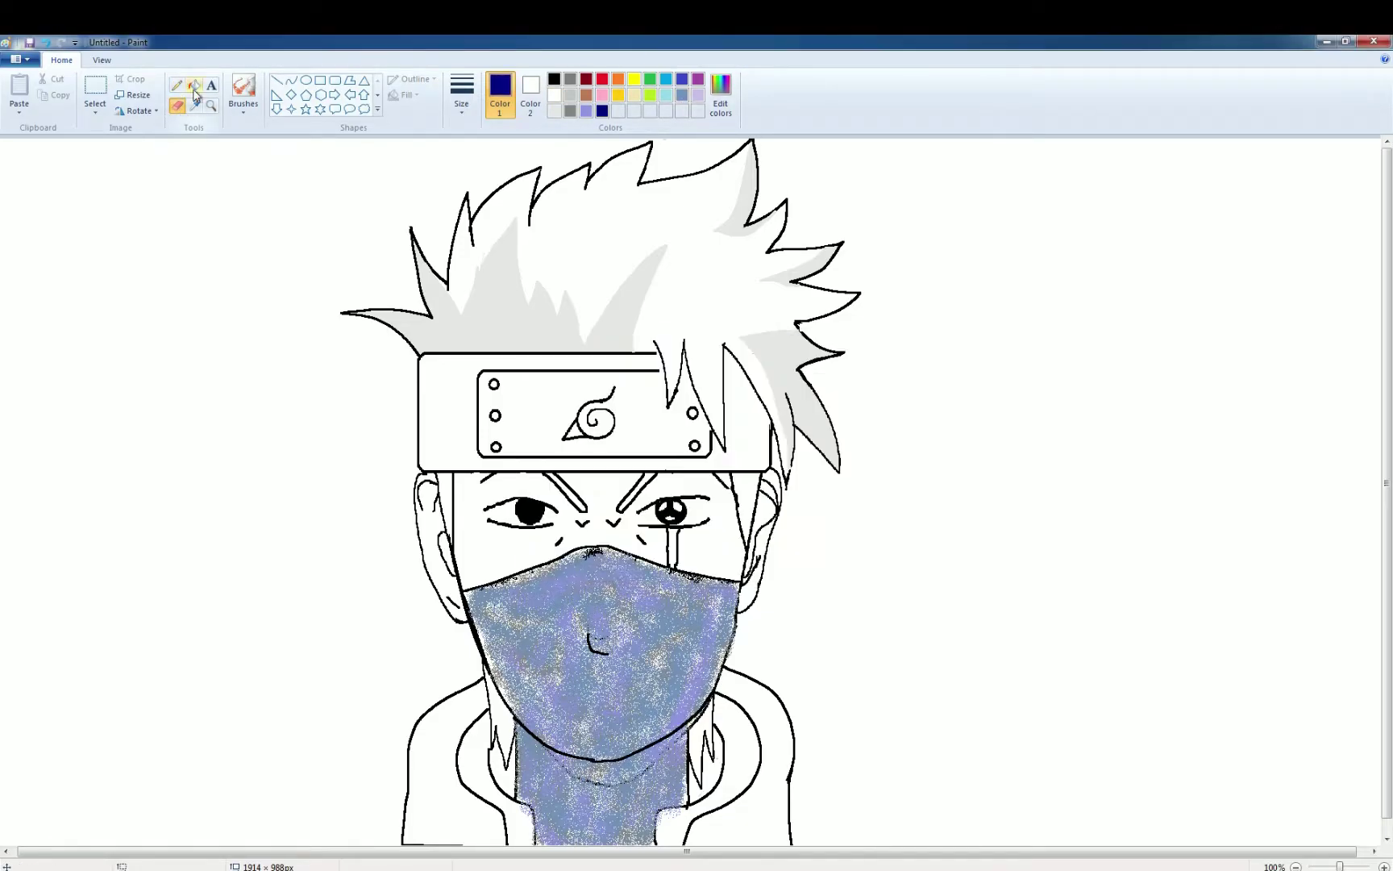
pyautogui.click(243, 88)
pyautogui.moveTo(580, 773); pyautogui.dragTo(677, 750)
pyautogui.moveTo(532, 749)
pyautogui.mouseDown()
pyautogui.moveTo(613, 839)
pyautogui.moveTo(685, 766)
pyautogui.mouseUp()
pyautogui.moveTo(603, 804)
pyautogui.mouseDown()
pyautogui.moveTo(597, 709)
pyautogui.moveTo(548, 629)
pyautogui.moveTo(670, 645)
pyautogui.moveTo(632, 673)
pyautogui.moveTo(677, 574)
pyautogui.moveTo(713, 669)
pyautogui.moveTo(594, 714)
pyautogui.moveTo(580, 612)
pyautogui.moveTo(500, 564)
pyautogui.moveTo(586, 793)
pyautogui.moveTo(646, 814)
pyautogui.moveTo(536, 737)
pyautogui.moveTo(667, 772)
pyautogui.moveTo(684, 737)
pyautogui.mouseUp()
pyautogui.click(177, 106)
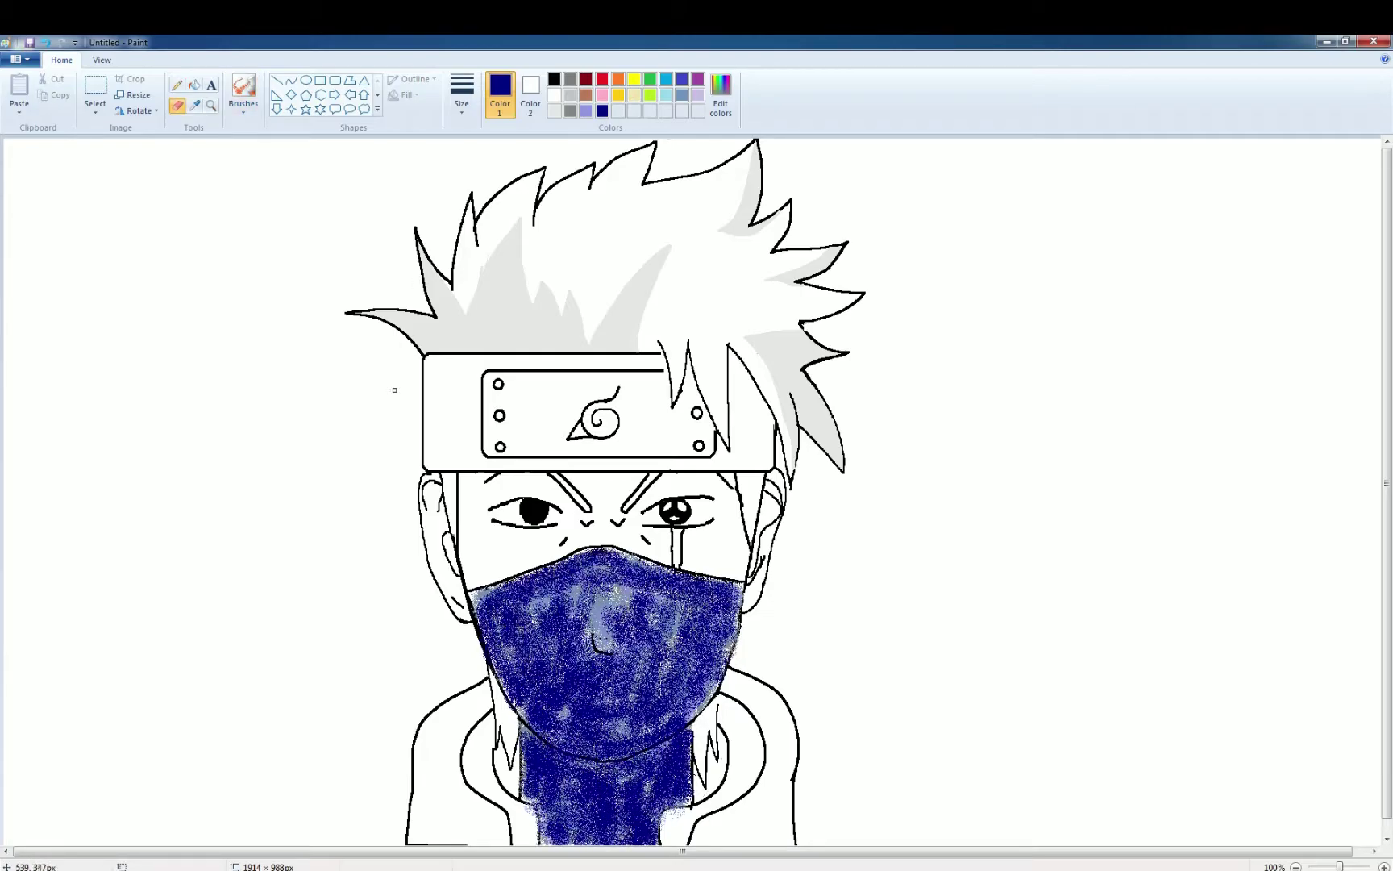
# Step: Try to stretch a rectangular selection of the mask and shoulders, then undo the changes
pyautogui.click(95, 85)
pyautogui.moveTo(277, 562); pyautogui.dragTo(855, 852)
pyautogui.moveTo(855, 706); pyautogui.dragTo(870, 706)
pyautogui.moveTo(276, 706); pyautogui.dragTo(261, 706)
pyautogui.moveTo(565, 563); pyautogui.dragTo(565, 528)
pyautogui.moveTo(622, 632); pyautogui.dragTo(622, 644)
pyautogui.hotkey('ctrl', 'z')
pyautogui.moveTo(323, 704); pyautogui.dragTo(854, 853)
pyautogui.moveTo(855, 780); pyautogui.dragTo(877, 780)
pyautogui.moveTo(645, 775); pyautogui.dragTo(631, 771)
pyautogui.hotkey('ctrl', 'z')
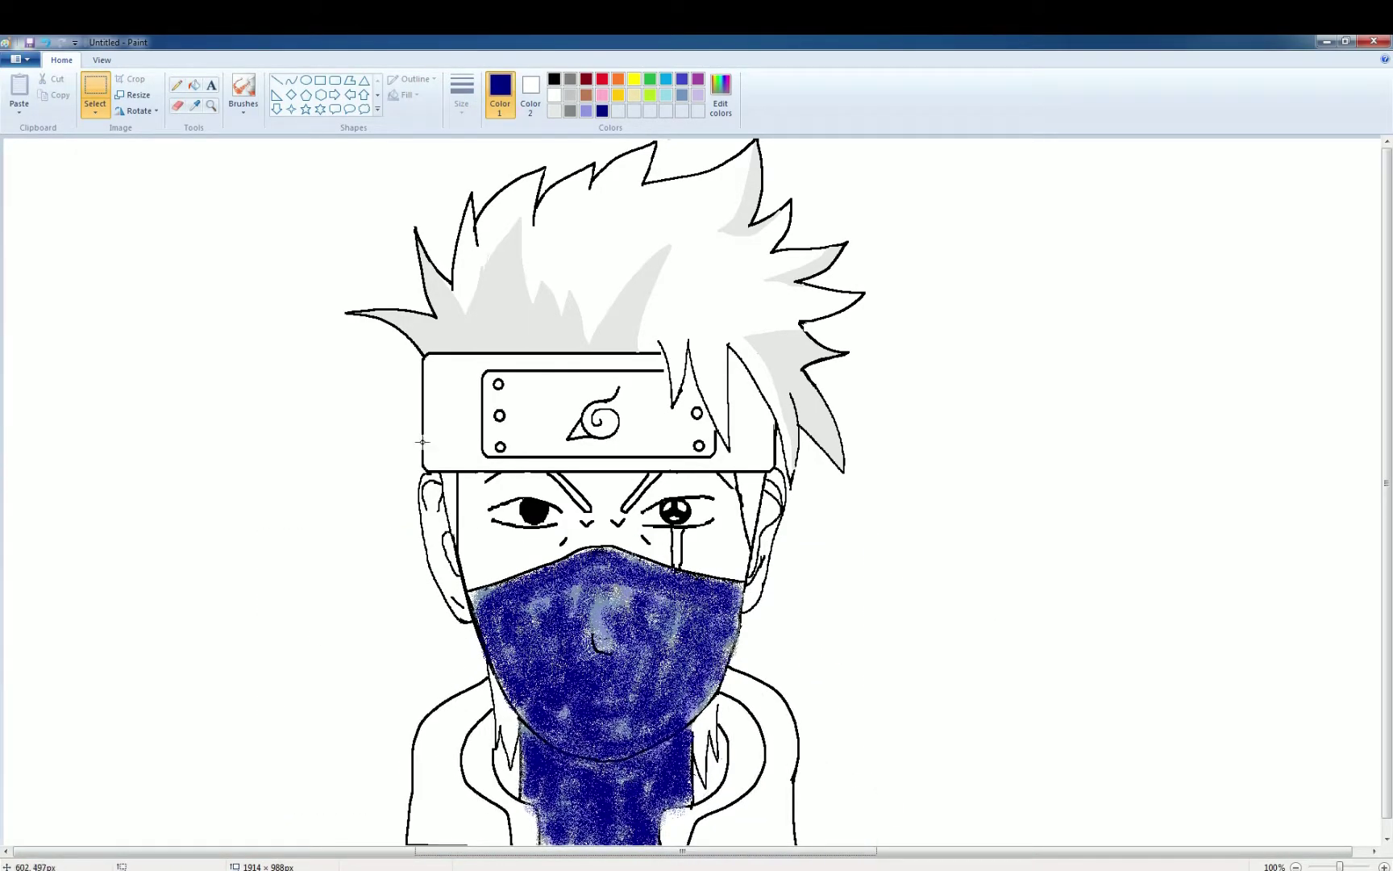
# Step: Draw straight lines about 117 px long along the sides of the neck in black and gold
pyautogui.click(554, 78)
pyautogui.click(277, 80)
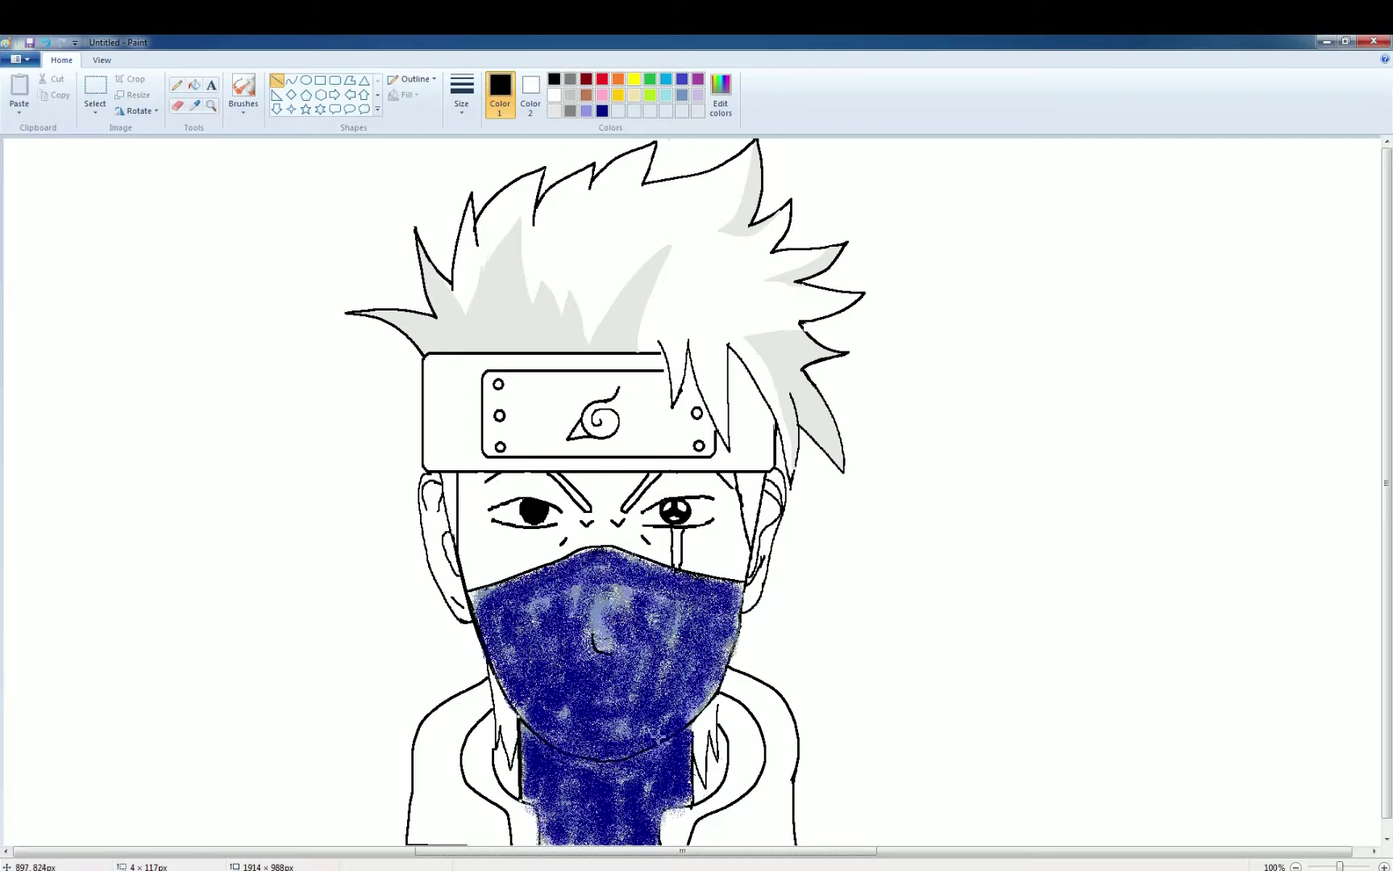
pyautogui.click(618, 94)
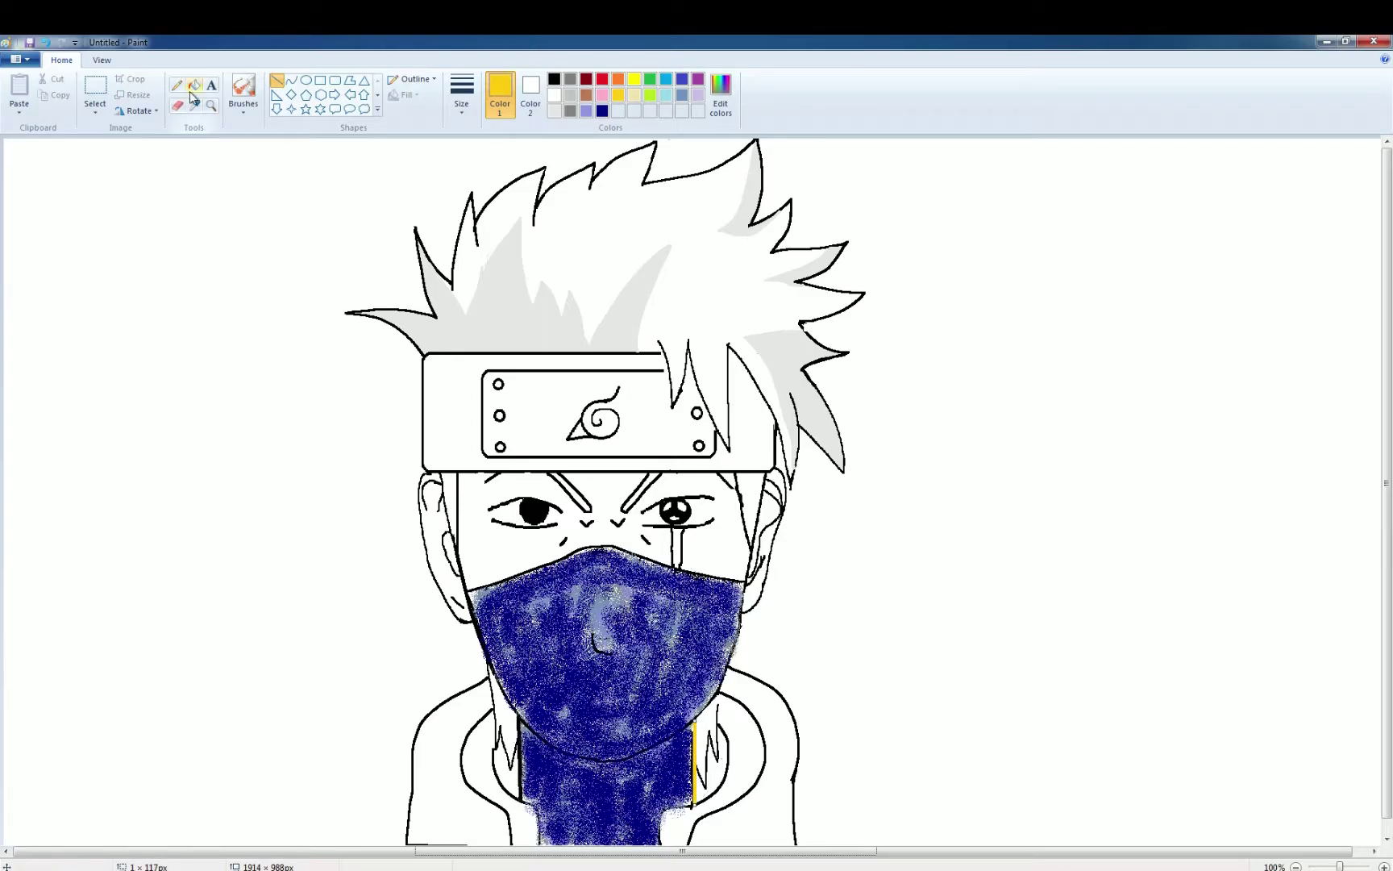
# Step: Fill the face and ear with a newly defined pale cream skin tone and pencil light highlights in the left pupil
pyautogui.click(244, 86)
pyautogui.click(721, 93)
pyautogui.moveTo(863, 421); pyautogui.dragTo(863, 363)
pyautogui.click(551, 577)
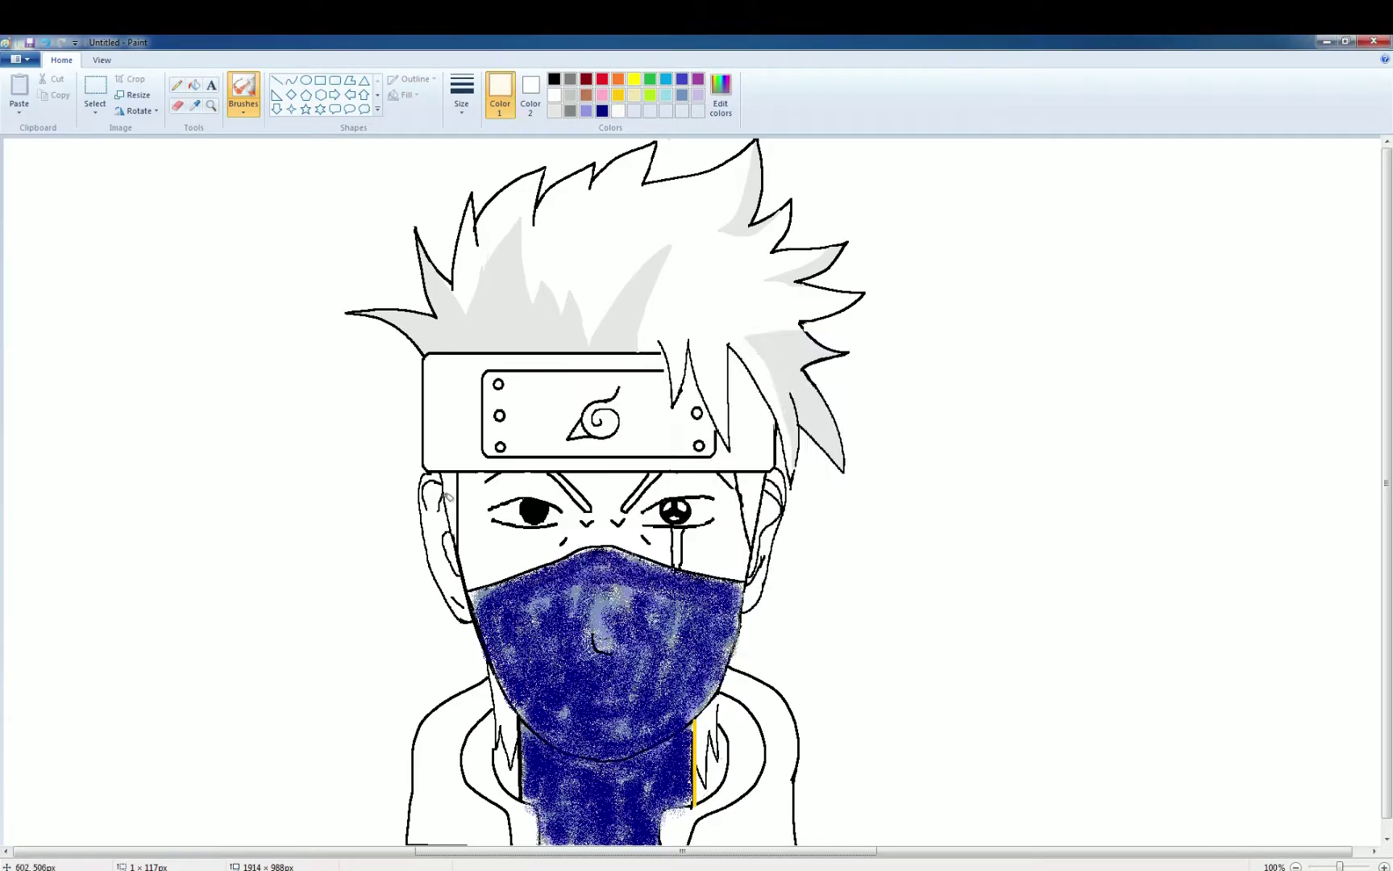
pyautogui.click(494, 527)
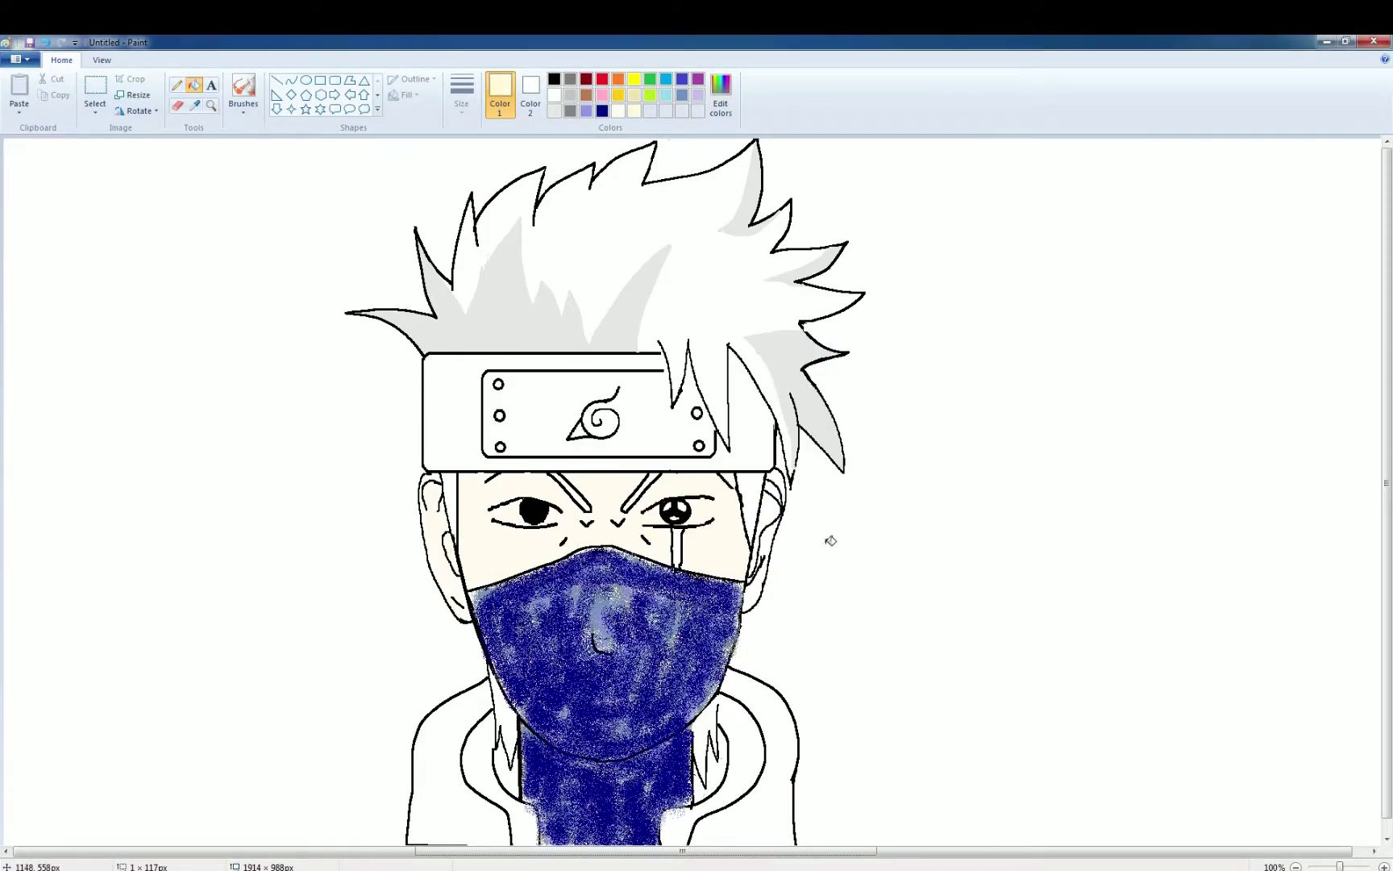
pyautogui.click(177, 84)
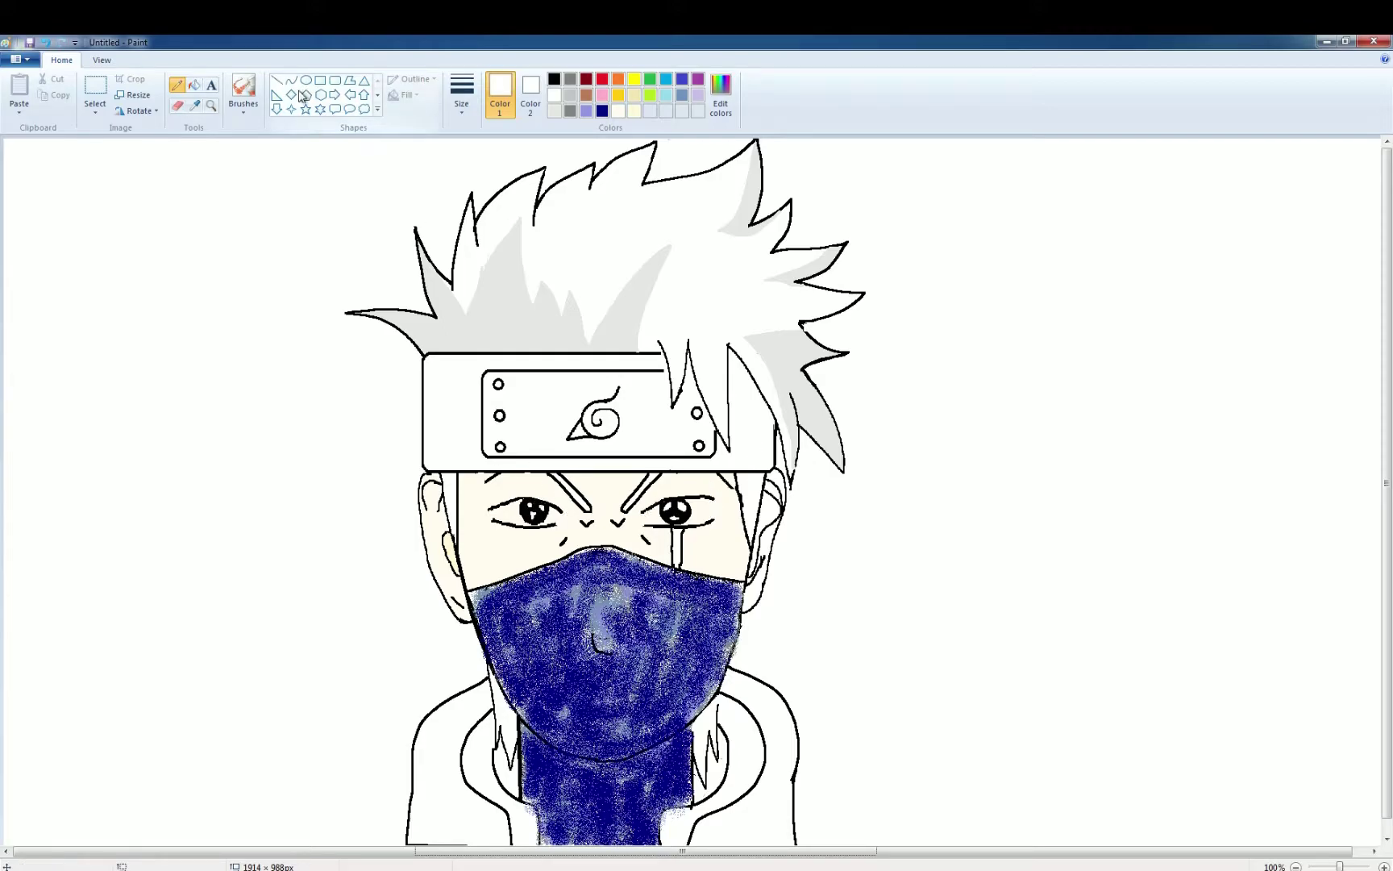
# Step: Define a dark teal green and draw a test ellipse filled with it in the empty upper-left area of the canvas
pyautogui.click(194, 85)
pyautogui.click(650, 95)
pyautogui.click(721, 96)
pyautogui.moveTo(854, 427); pyautogui.dragTo(854, 470)
pyautogui.click(623, 461)
pyautogui.moveTo(855, 444); pyautogui.dragTo(854, 466)
pyautogui.click(561, 559)
pyautogui.click(306, 80)
pyautogui.moveTo(168, 236); pyautogui.dragTo(267, 309)
pyautogui.click(194, 85)
pyautogui.click(217, 272)
# Step: Define an olive green, spray it over the test ellipse, and add dark teal airbrush strokes beside it
pyautogui.click(650, 96)
pyautogui.click(720, 95)
pyautogui.moveTo(854, 427); pyautogui.dragTo(855, 466)
pyautogui.click(561, 560)
pyautogui.moveTo(224, 268); pyautogui.dragTo(216, 266)
pyautogui.click(649, 111)
pyautogui.moveTo(218, 266)
pyautogui.mouseDown()
pyautogui.moveTo(227, 277)
pyautogui.moveTo(216, 268)
pyautogui.mouseUp()
pyautogui.moveTo(235, 154); pyautogui.dragTo(270, 358)
# Step: Try to fill the left side of the jacket with green
pyautogui.click(193, 84)
pyautogui.click(421, 684)
pyautogui.click(176, 85)
pyautogui.hotkey('ctrl', 'z')
# Step: Erase the old left shoulder line and pencil wider, rounded shoulders in black on both sides of the jacket
pyautogui.click(176, 106)
pyautogui.moveTo(414, 732); pyautogui.dragTo(408, 842)
pyautogui.click(176, 84)
pyautogui.click(554, 79)
pyautogui.moveTo(486, 669)
pyautogui.mouseDown()
pyautogui.moveTo(362, 808)
pyautogui.moveTo(455, 659)
pyautogui.moveTo(379, 846)
pyautogui.mouseUp()
pyautogui.hotkey('ctrl', 'z')
pyautogui.moveTo(736, 640); pyautogui.dragTo(798, 848)
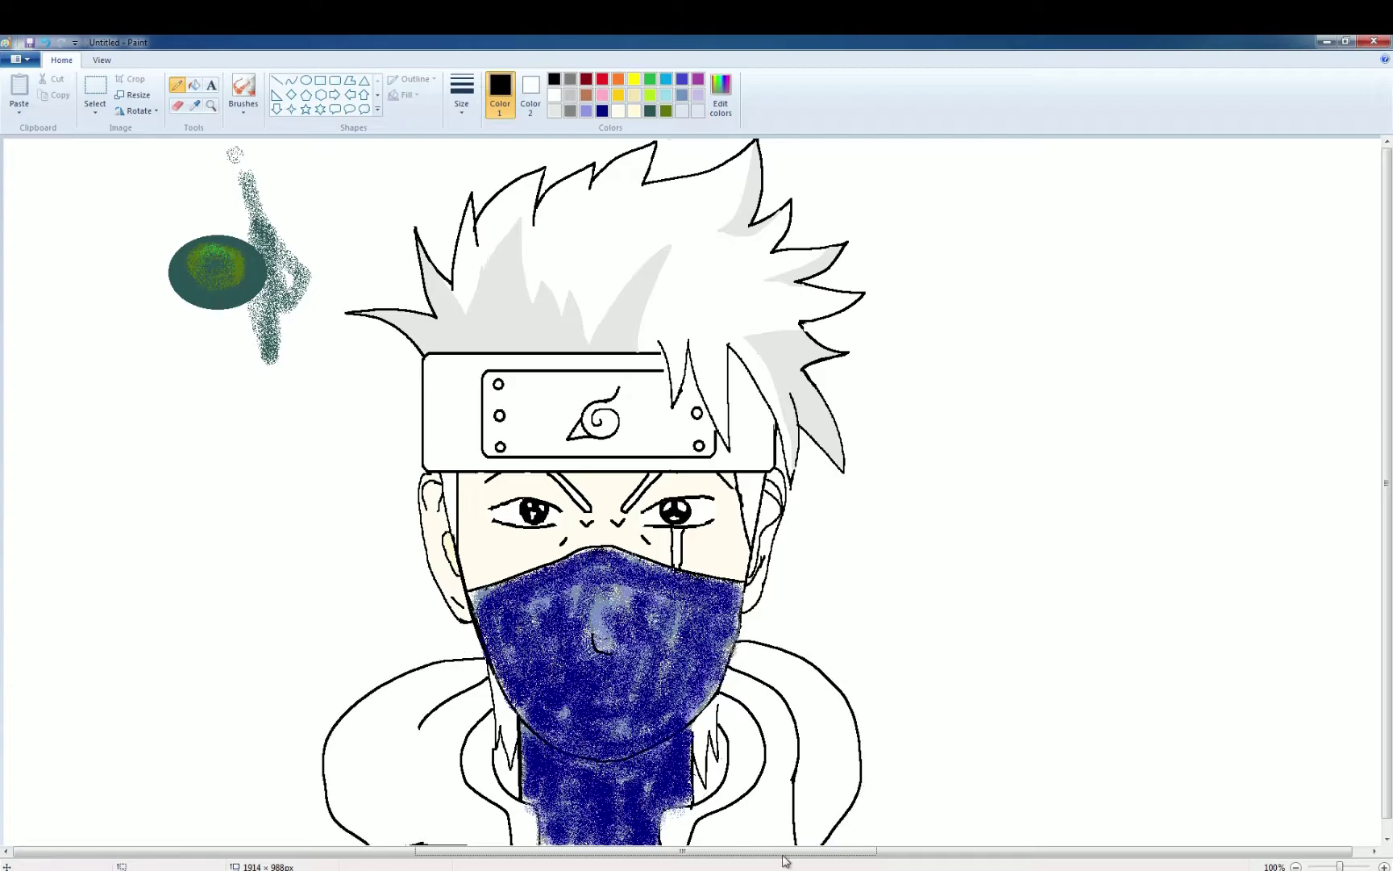
# Step: Fill the left side of the jacket with olive green
pyautogui.scroll(-1, 798, 838)
pyautogui.click(193, 85)
pyautogui.click(666, 111)
pyautogui.click(387, 726)
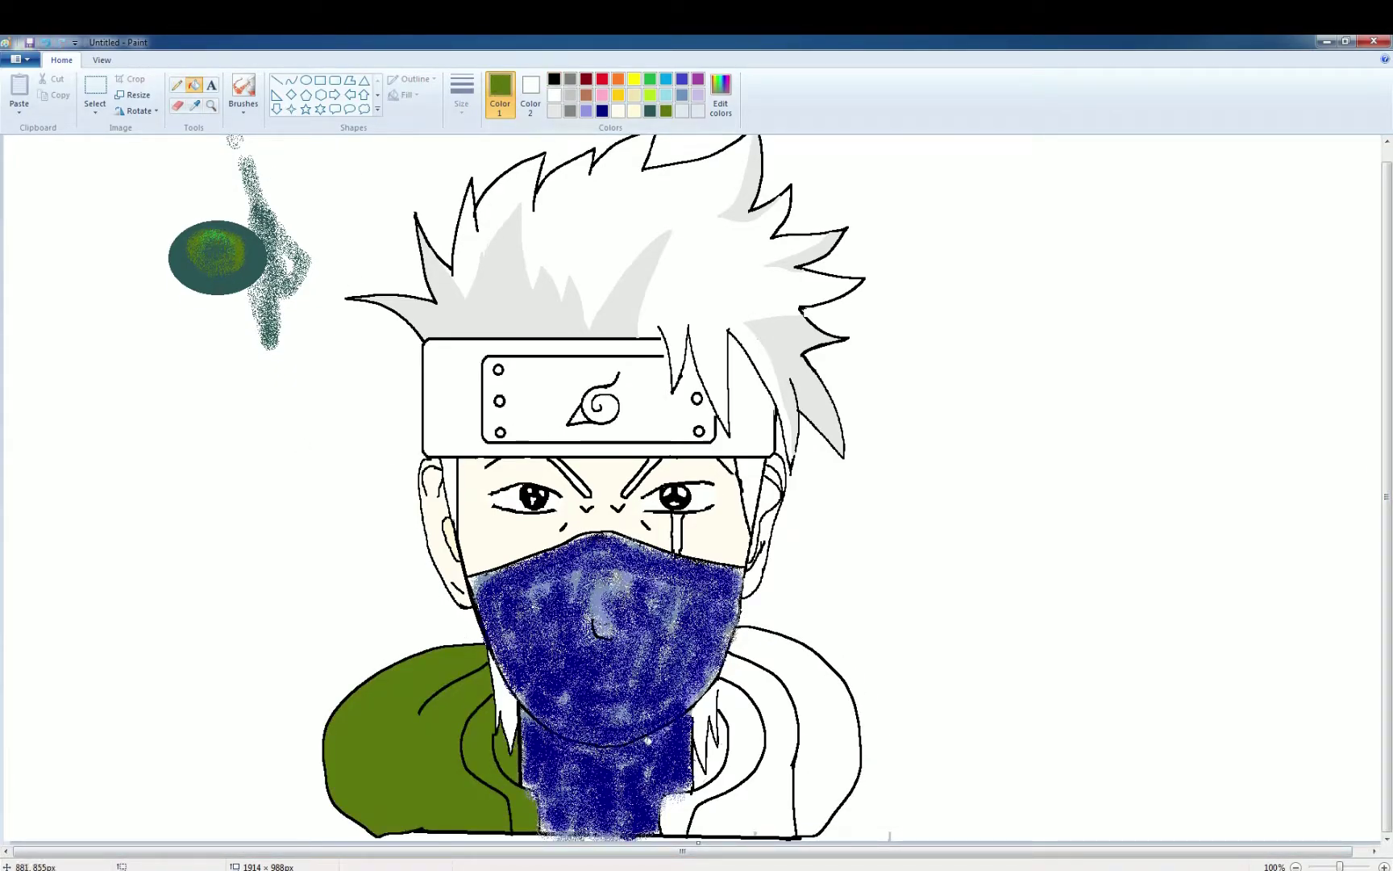
# Step: Fill the gaps between the collar and the neck with black on both sides
pyautogui.click(555, 79)
pyautogui.click(507, 754)
pyautogui.click(713, 737)
# Step: Fill the collar and right side of the jacket with olive green and erase the stray marks below the neck
pyautogui.click(666, 111)
pyautogui.click(176, 85)
pyautogui.click(194, 85)
pyautogui.click(746, 741)
pyautogui.click(778, 749)
pyautogui.click(826, 745)
pyautogui.click(177, 105)
pyautogui.moveTo(554, 839); pyautogui.dragTo(646, 838)
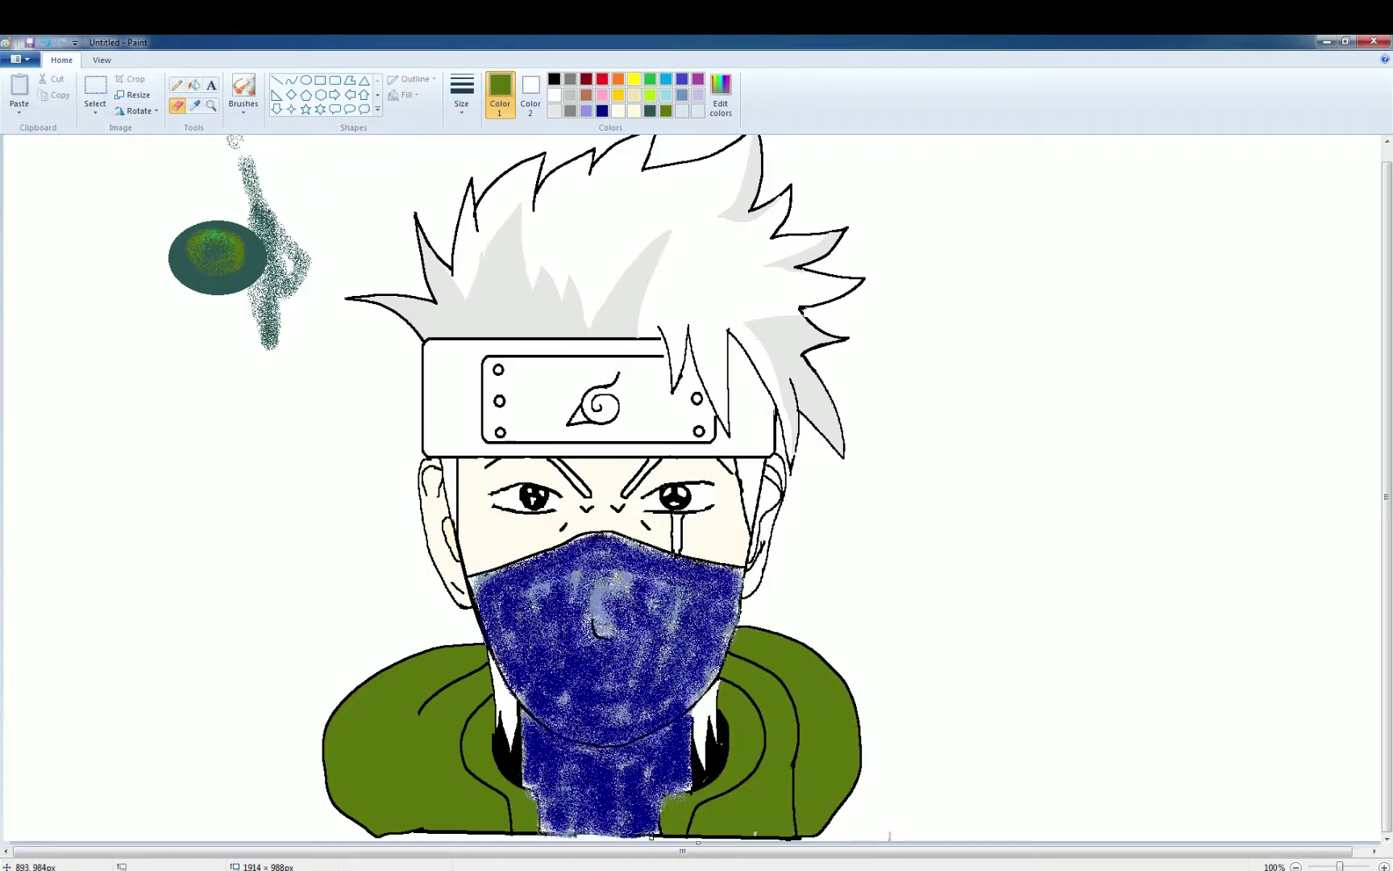
# Step: Select the right shoulder and collar with a free-form selection and move them slightly to the right
pyautogui.click(95, 93)
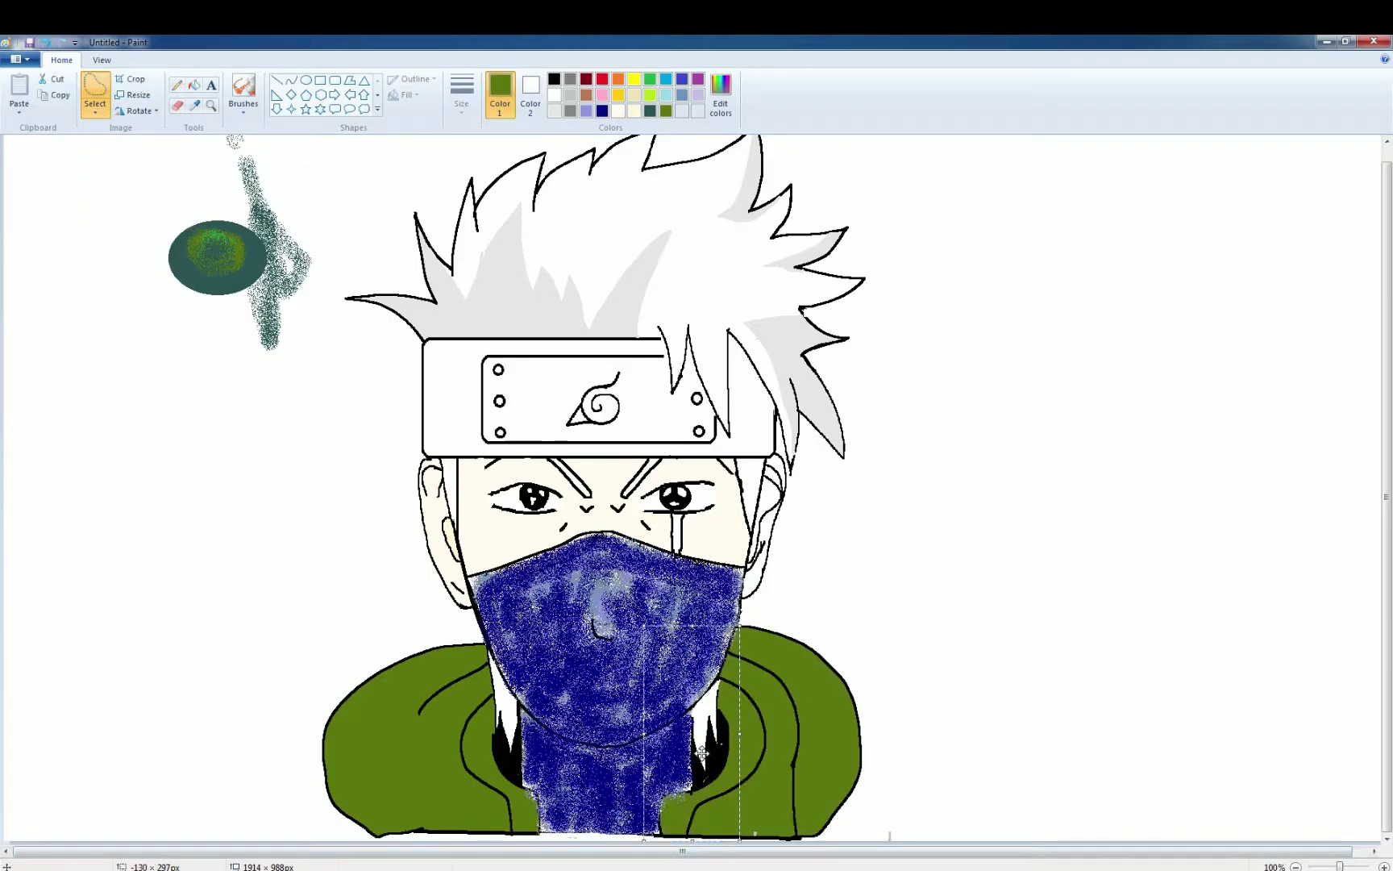
pyautogui.moveTo(740, 622)
pyautogui.mouseDown()
pyautogui.moveTo(868, 695)
pyautogui.moveTo(738, 621)
pyautogui.mouseUp()
pyautogui.moveTo(781, 705); pyautogui.dragTo(803, 708)
# Step: Sample the navy from the mask and fill the white gap between the neck and the moved shoulder
pyautogui.click(176, 84)
pyautogui.click(554, 79)
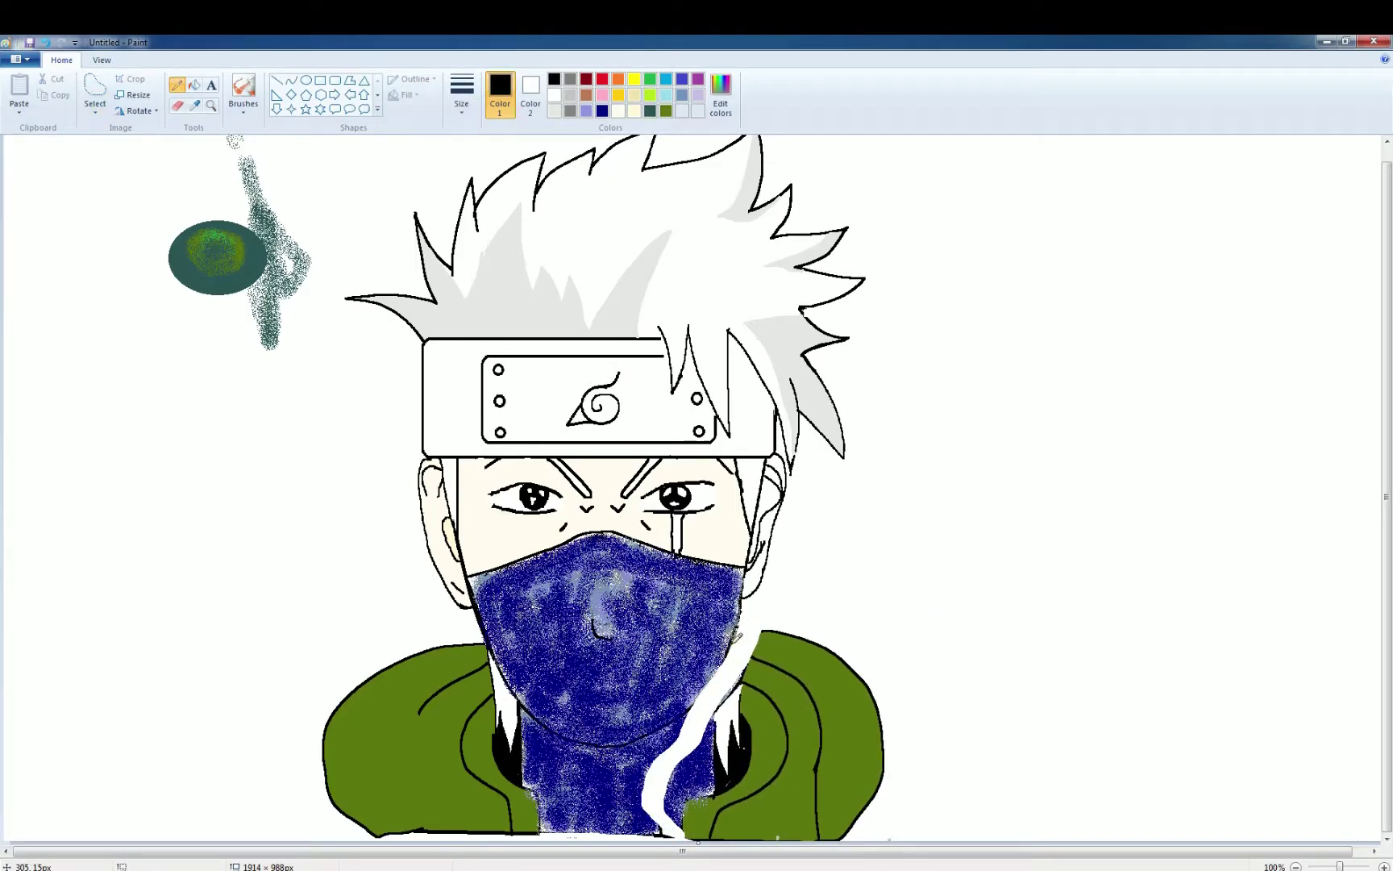
pyautogui.click(194, 105)
pyautogui.click(613, 693)
pyautogui.click(194, 85)
pyautogui.click(676, 758)
pyautogui.click(46, 43)
pyautogui.click(177, 85)
pyautogui.click(193, 84)
pyautogui.click(656, 781)
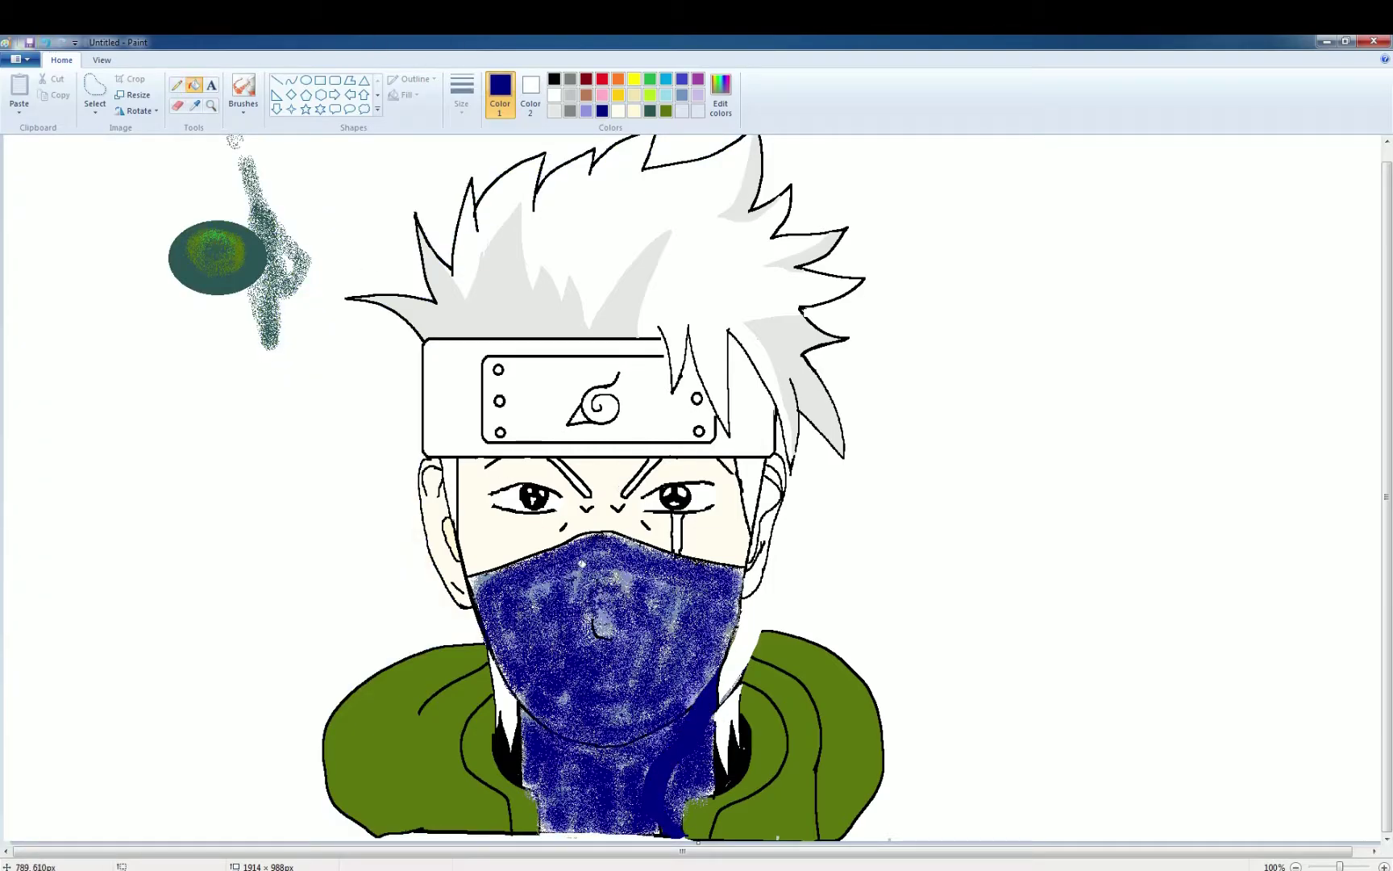
# Step: Select the right shoulder with a free-form selection again and move it back against the neck
pyautogui.click(95, 92)
pyautogui.moveTo(766, 618)
pyautogui.mouseDown()
pyautogui.moveTo(705, 718)
pyautogui.moveTo(875, 816)
pyautogui.moveTo(763, 625)
pyautogui.mouseUp()
pyautogui.moveTo(792, 698); pyautogui.dragTo(768, 704)
pyautogui.click(1028, 264)
# Step: Select the green test ellipse and its airbrush strokes with rectangular selections and delete them
pyautogui.click(95, 108)
pyautogui.click(133, 145)
pyautogui.moveTo(129, 138); pyautogui.dragTo(322, 367)
pyautogui.rightClick(202, 212)
pyautogui.click(252, 300)
pyautogui.moveTo(273, 287); pyautogui.dragTo(127, 258)
pyautogui.hotkey('ctrl', 'z')
pyautogui.moveTo(315, 335); pyautogui.dragTo(310, 343)
pyautogui.rightClick(287, 318)
pyautogui.click(319, 424)
pyautogui.moveTo(232, 320); pyautogui.dragTo(310, 348)
pyautogui.rightClick(258, 336)
pyautogui.click(295, 442)
# Step: Fill the hair and headband with a newly defined very light gray and touch up the hair strand outline in black
pyautogui.click(178, 86)
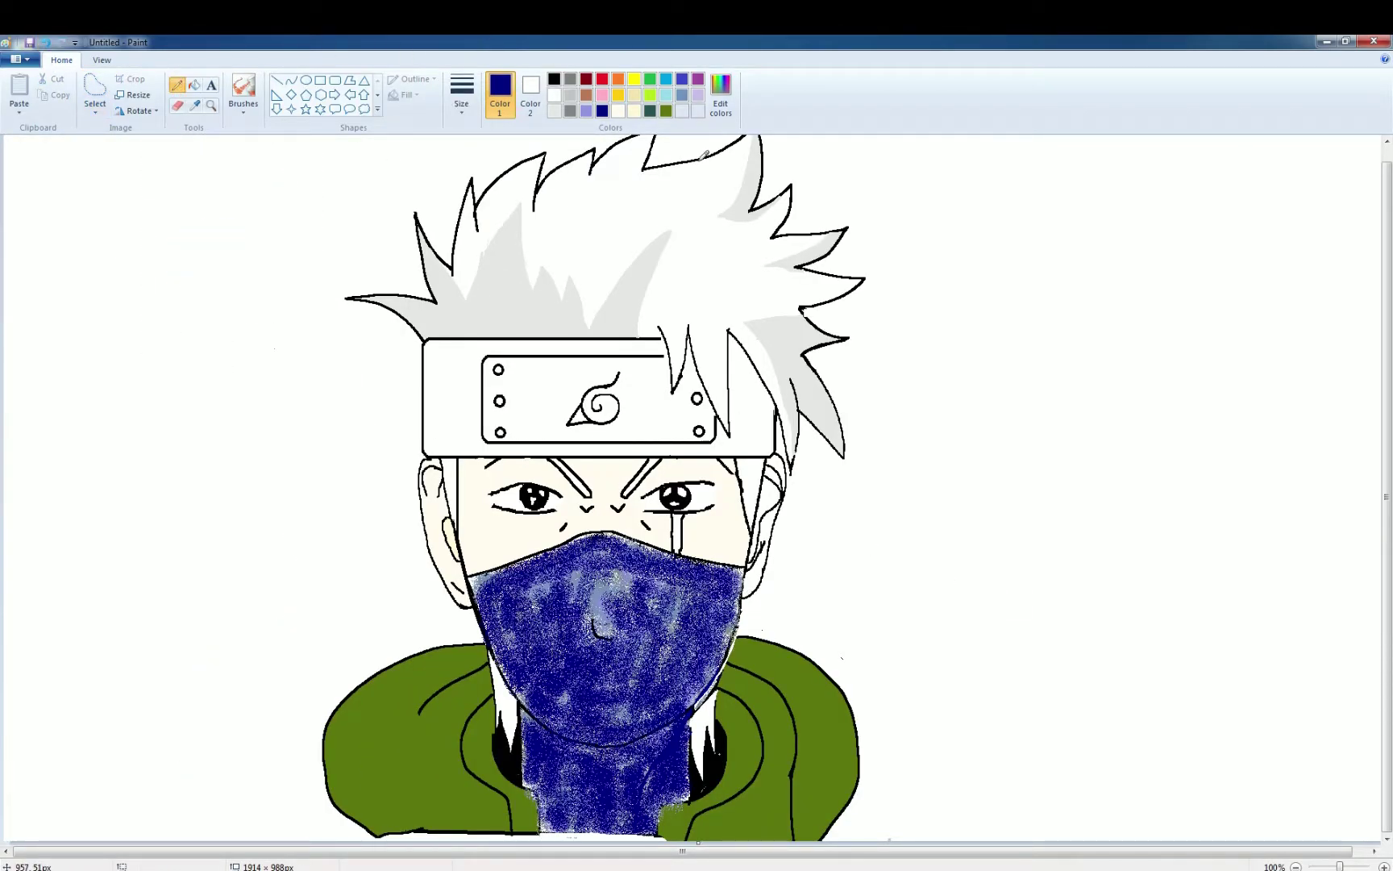
pyautogui.click(570, 95)
pyautogui.click(721, 96)
pyautogui.moveTo(852, 390); pyautogui.dragTo(852, 374)
pyautogui.click(562, 560)
pyautogui.click(194, 86)
pyautogui.click(564, 222)
pyautogui.click(177, 86)
pyautogui.click(554, 79)
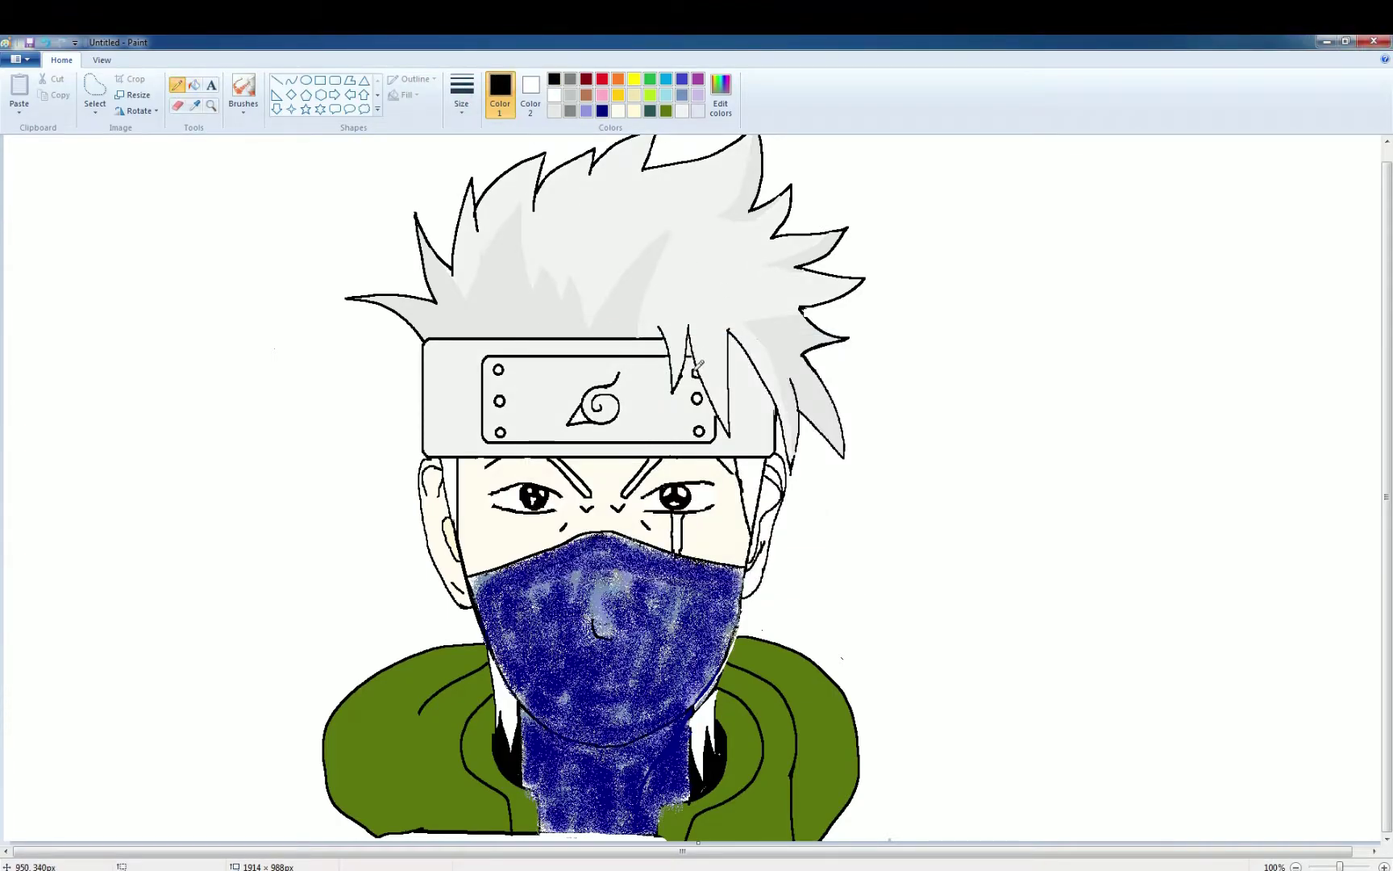
# Step: Fill the headband, its metal plate and the leaf symbol with navy
pyautogui.click(195, 86)
pyautogui.click(602, 110)
pyautogui.click(455, 395)
pyautogui.click(541, 395)
pyautogui.click(579, 417)
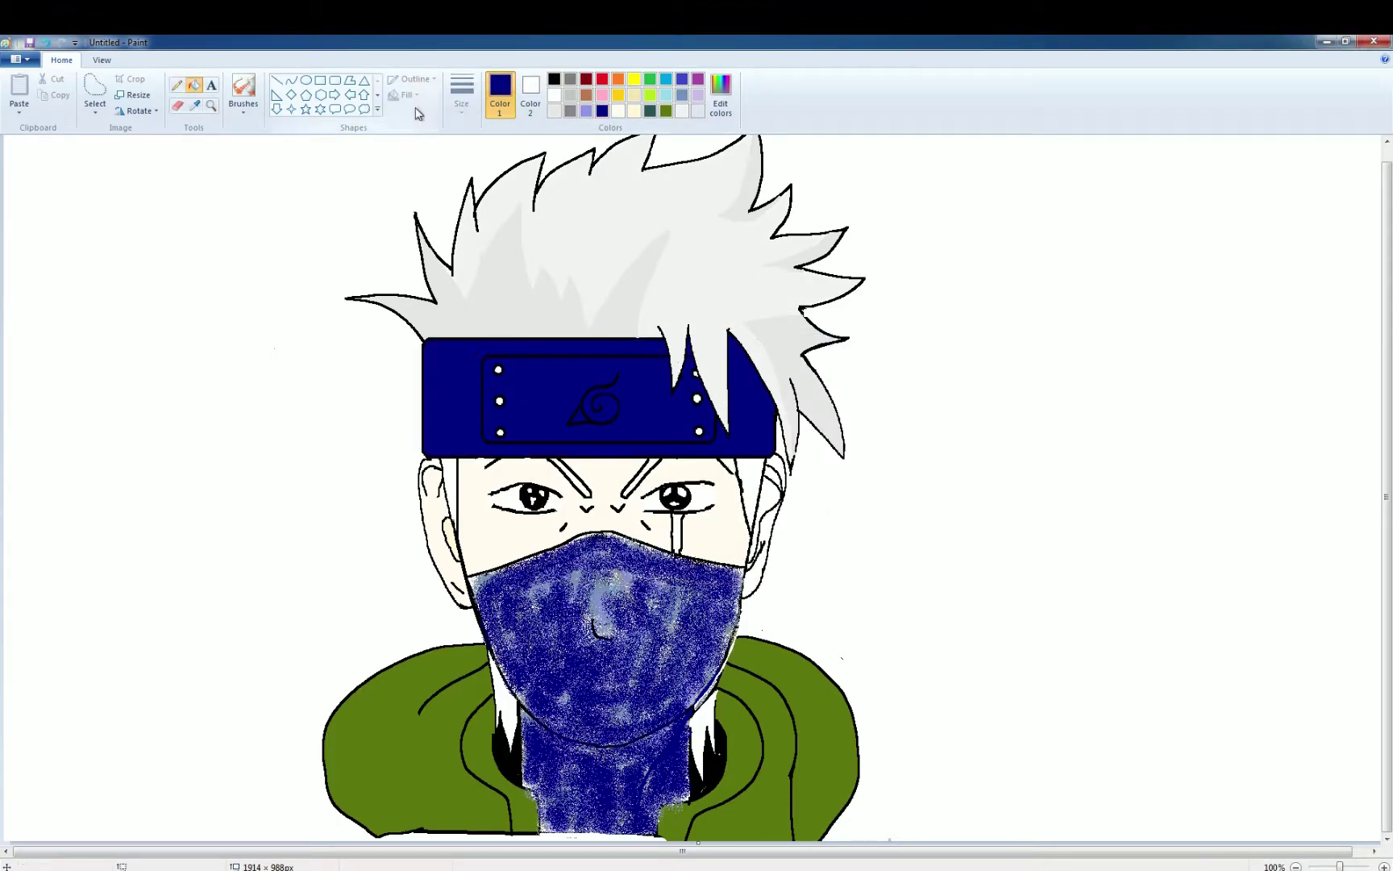
# Step: Fill the headband, its plate and the leaf symbol with medium gray and apply the same fill to the mask
pyautogui.click(570, 110)
pyautogui.click(548, 387)
pyautogui.click(579, 417)
pyautogui.click(469, 399)
pyautogui.click(642, 679)
# Step: Delete the middle of the mask, neck and collar with a rectangular selection
pyautogui.click(95, 110)
pyautogui.click(129, 145)
pyautogui.moveTo(481, 546)
pyautogui.mouseDown()
pyautogui.moveTo(705, 758)
pyautogui.moveTo(722, 840)
pyautogui.mouseUp()
pyautogui.rightClick(654, 631)
pyautogui.click(695, 739)
# Step: Delete the leftover mask pieces at both cheeks with rectangular selections
pyautogui.rightClick(626, 569)
pyautogui.moveTo(565, 533)
pyautogui.mouseDown()
pyautogui.moveTo(656, 589)
pyautogui.moveTo(744, 670)
pyautogui.mouseUp()
pyautogui.click(671, 679)
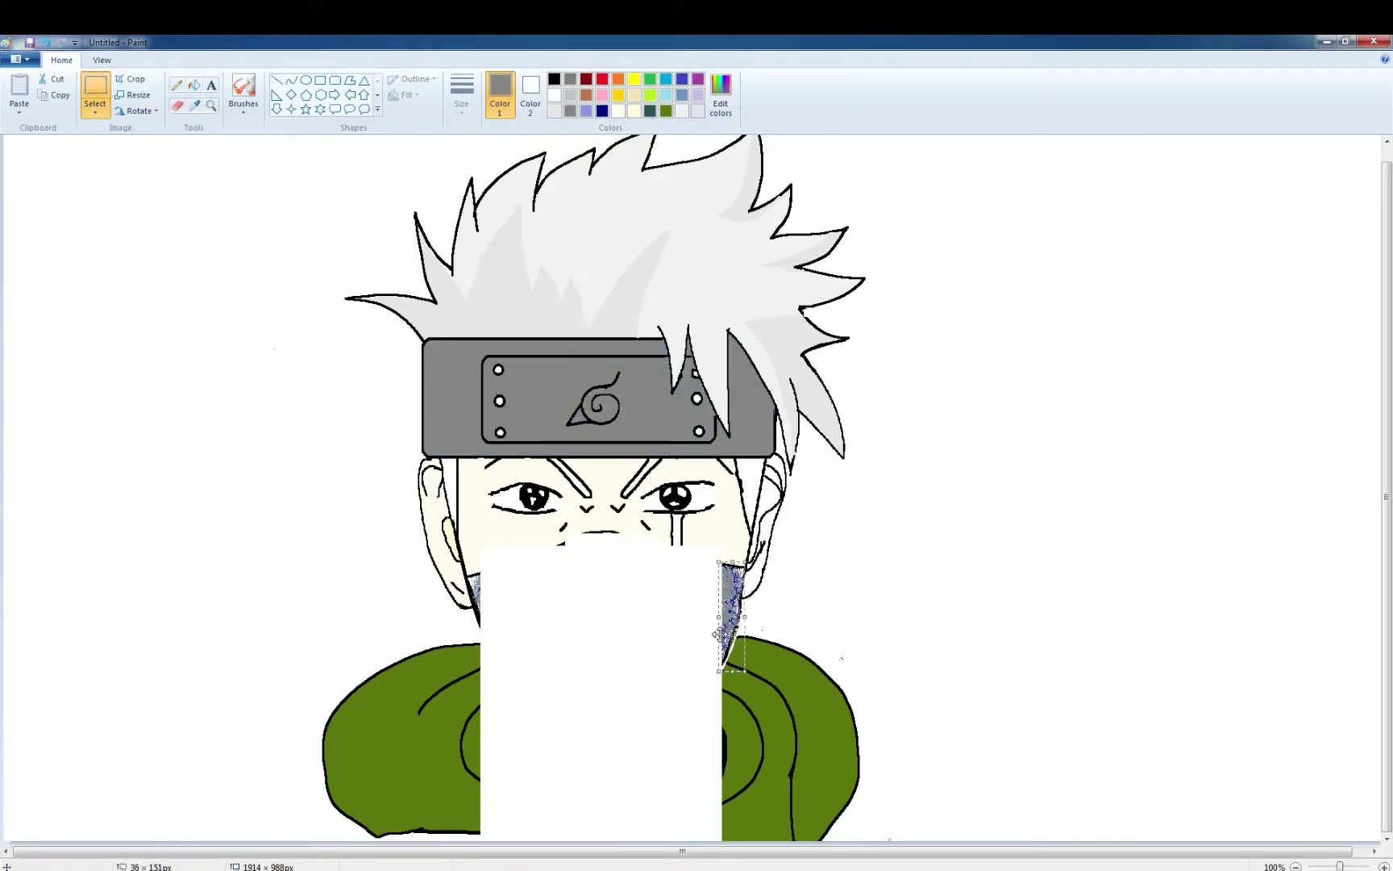
pyautogui.rightClick(730, 633)
pyautogui.click(768, 739)
pyautogui.moveTo(466, 569); pyautogui.dragTo(482, 621)
pyautogui.rightClick(489, 597)
pyautogui.click(527, 705)
# Step: Select the whole area below the face and delete the remaining green jacket
pyautogui.click(177, 84)
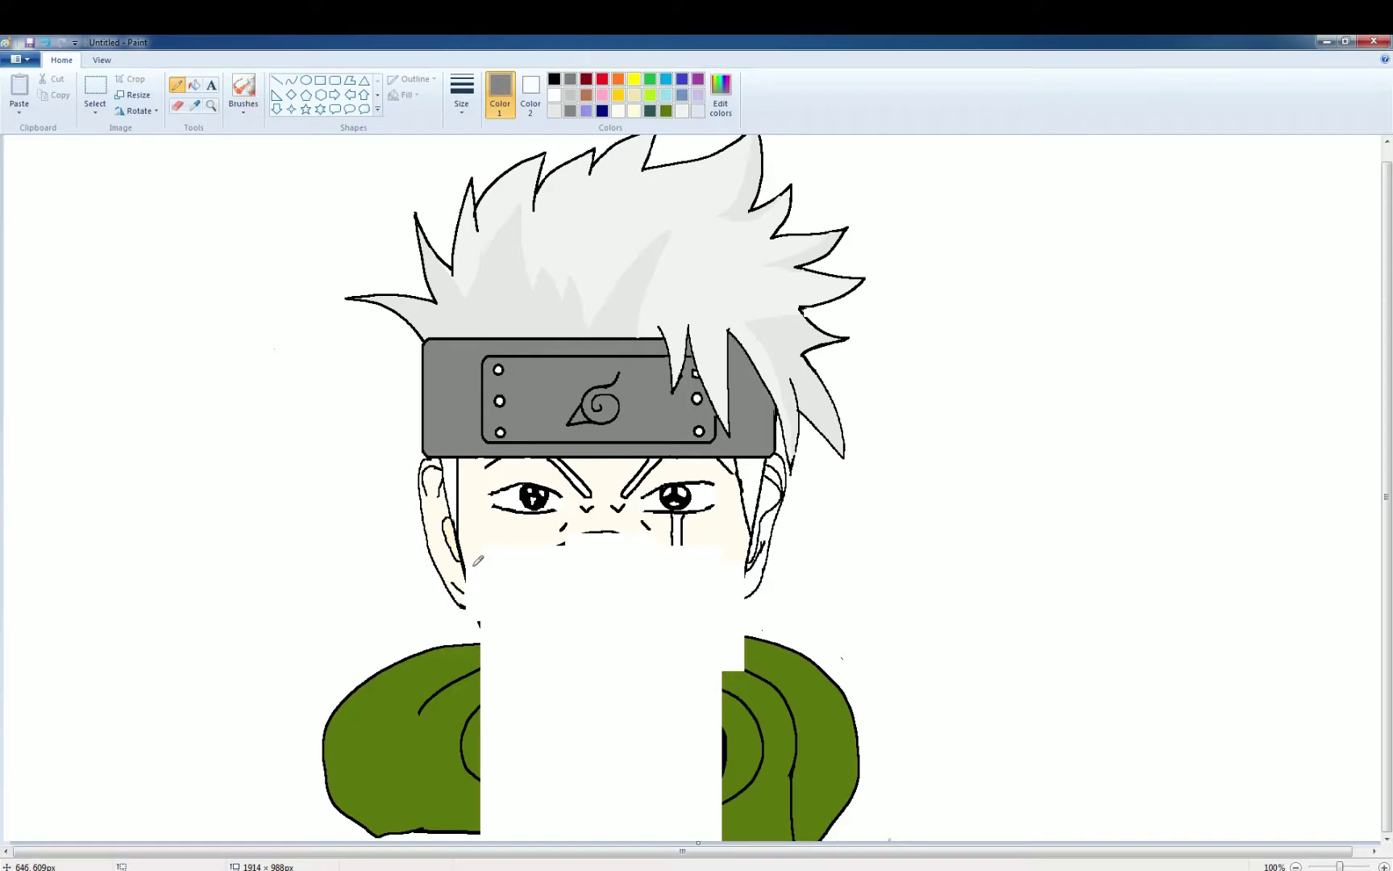
pyautogui.click(95, 91)
pyautogui.moveTo(124, 585); pyautogui.dragTo(1077, 838)
pyautogui.press('Delete')
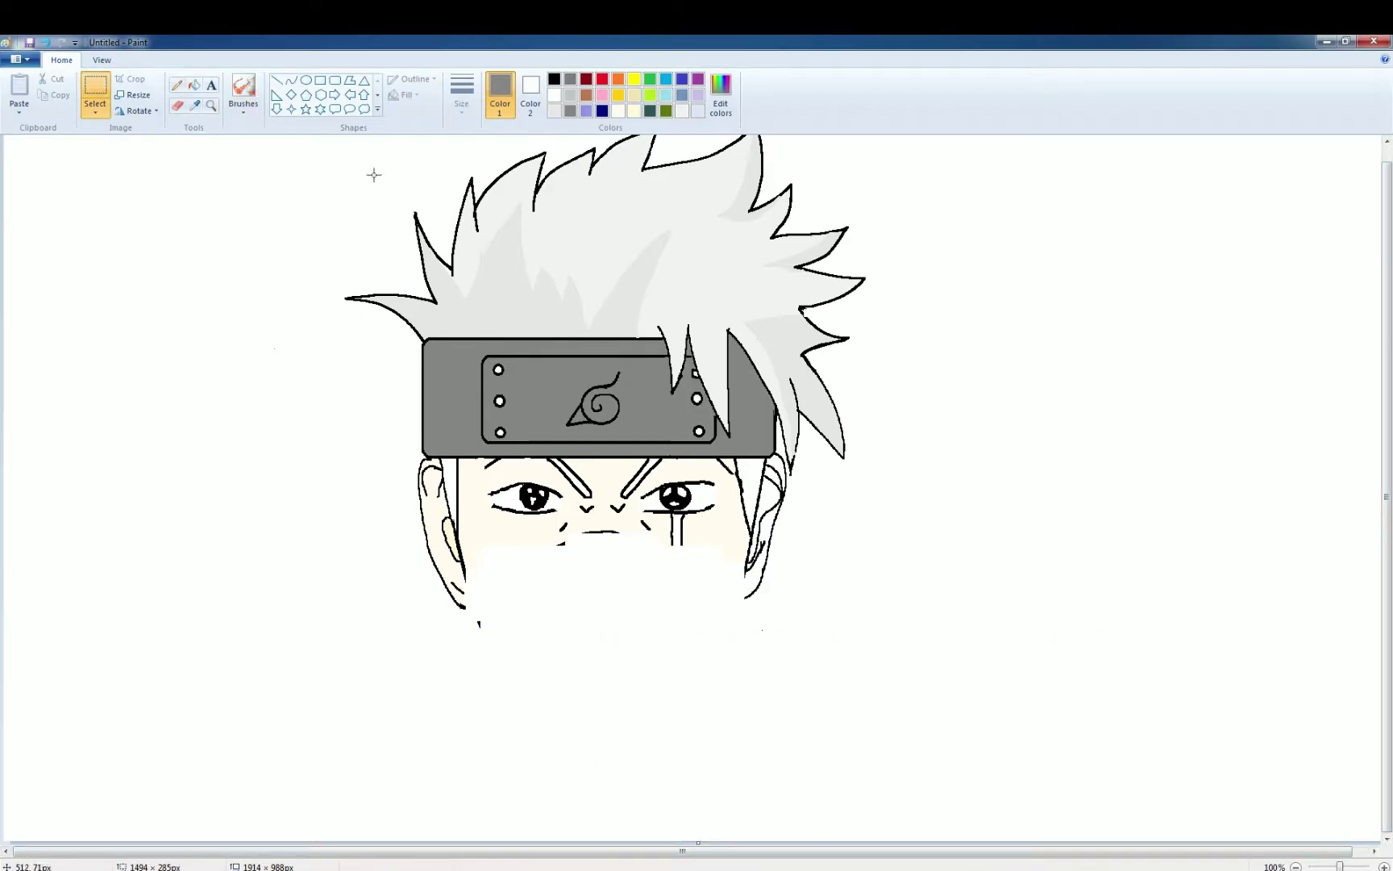
# Step: Draw the jaw and chin outline freehand in black from ear to ear
pyautogui.click(177, 85)
pyautogui.click(554, 78)
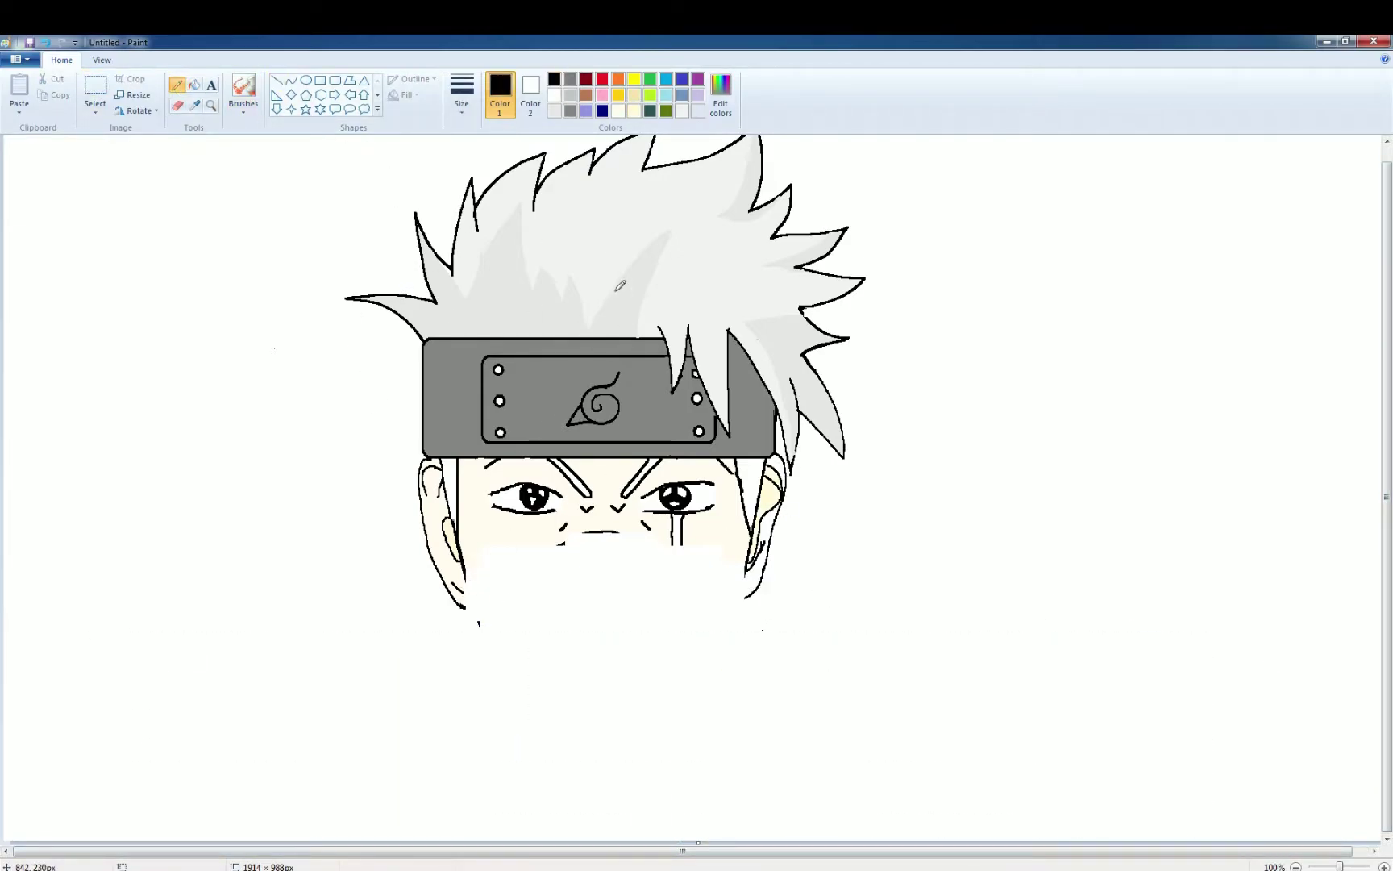
pyautogui.moveTo(735, 629); pyautogui.dragTo(655, 746)
pyautogui.moveTo(466, 576)
pyautogui.mouseDown()
pyautogui.moveTo(539, 700)
pyautogui.moveTo(667, 721)
pyautogui.mouseUp()
pyautogui.click(176, 105)
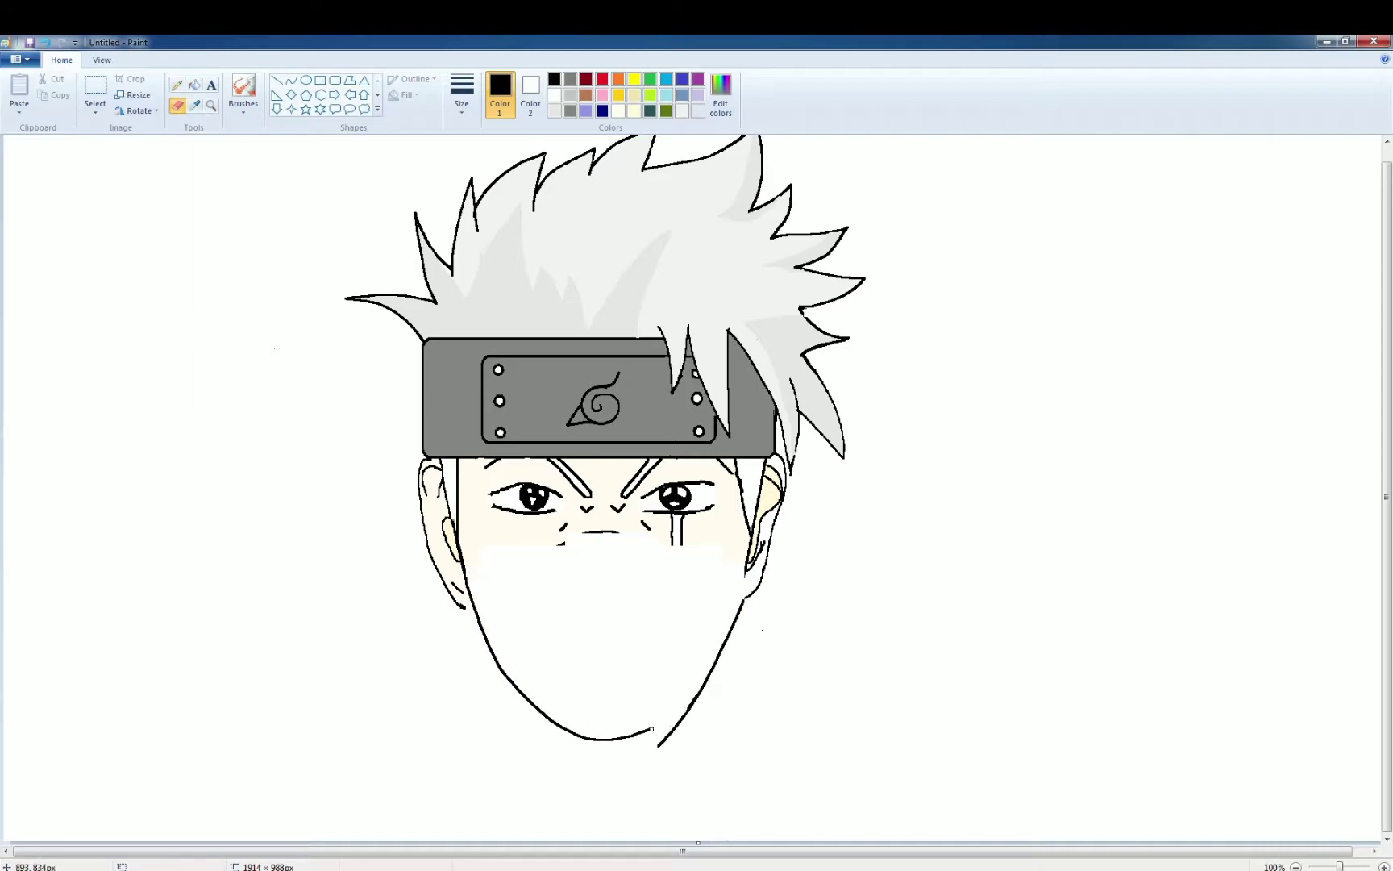
pyautogui.click(176, 84)
pyautogui.moveTo(500, 667); pyautogui.dragTo(692, 702)
# Step: Try two vertical neck lines below the jaw, and erase them together with the chin's right side
pyautogui.moveTo(738, 611); pyautogui.dragTo(734, 797)
pyautogui.moveTo(470, 603); pyautogui.dragTo(482, 792)
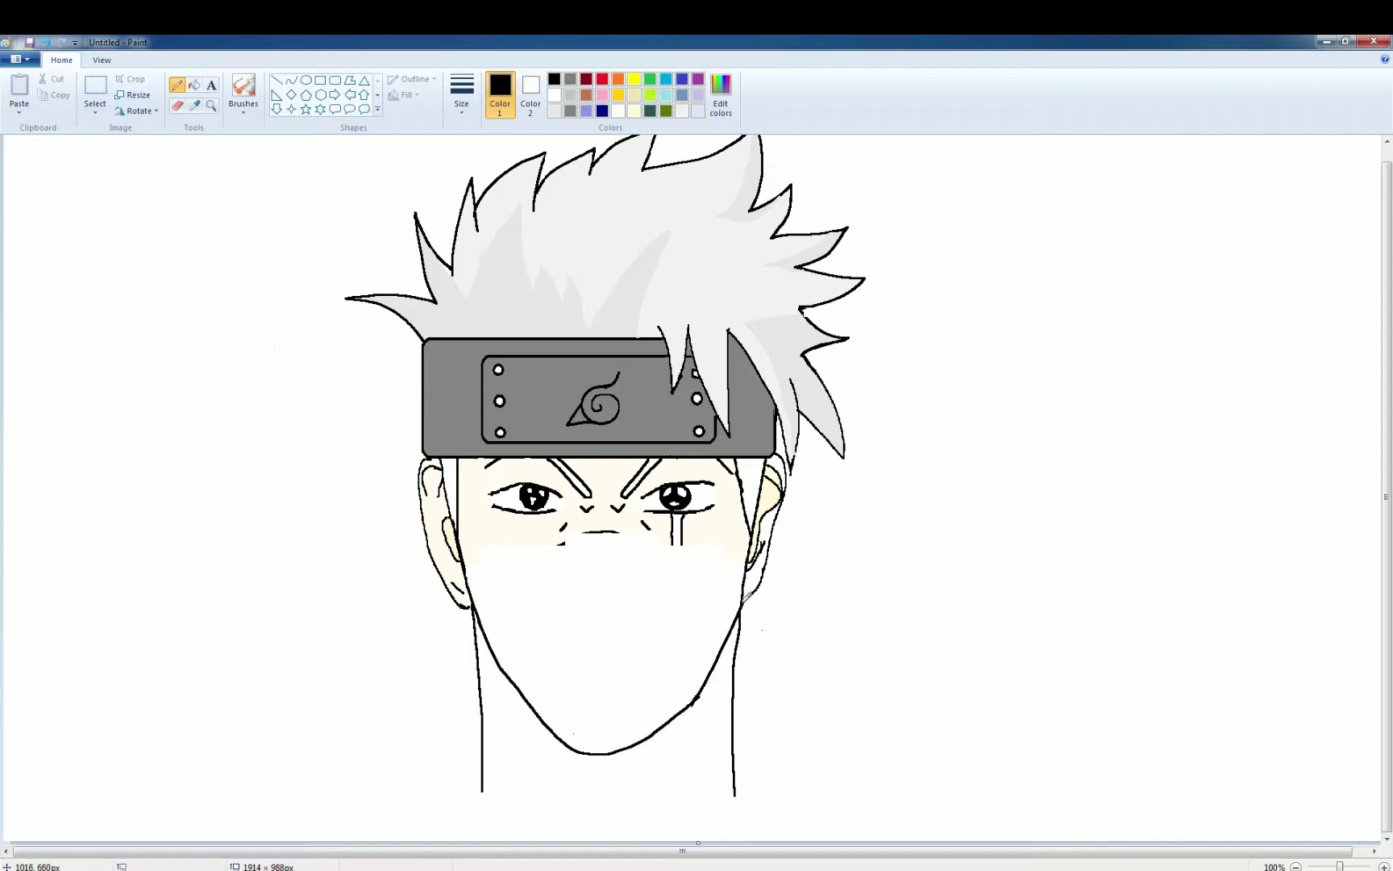
pyautogui.click(177, 105)
pyautogui.moveTo(476, 637); pyautogui.dragTo(479, 708)
pyautogui.moveTo(736, 729); pyautogui.dragTo(613, 754)
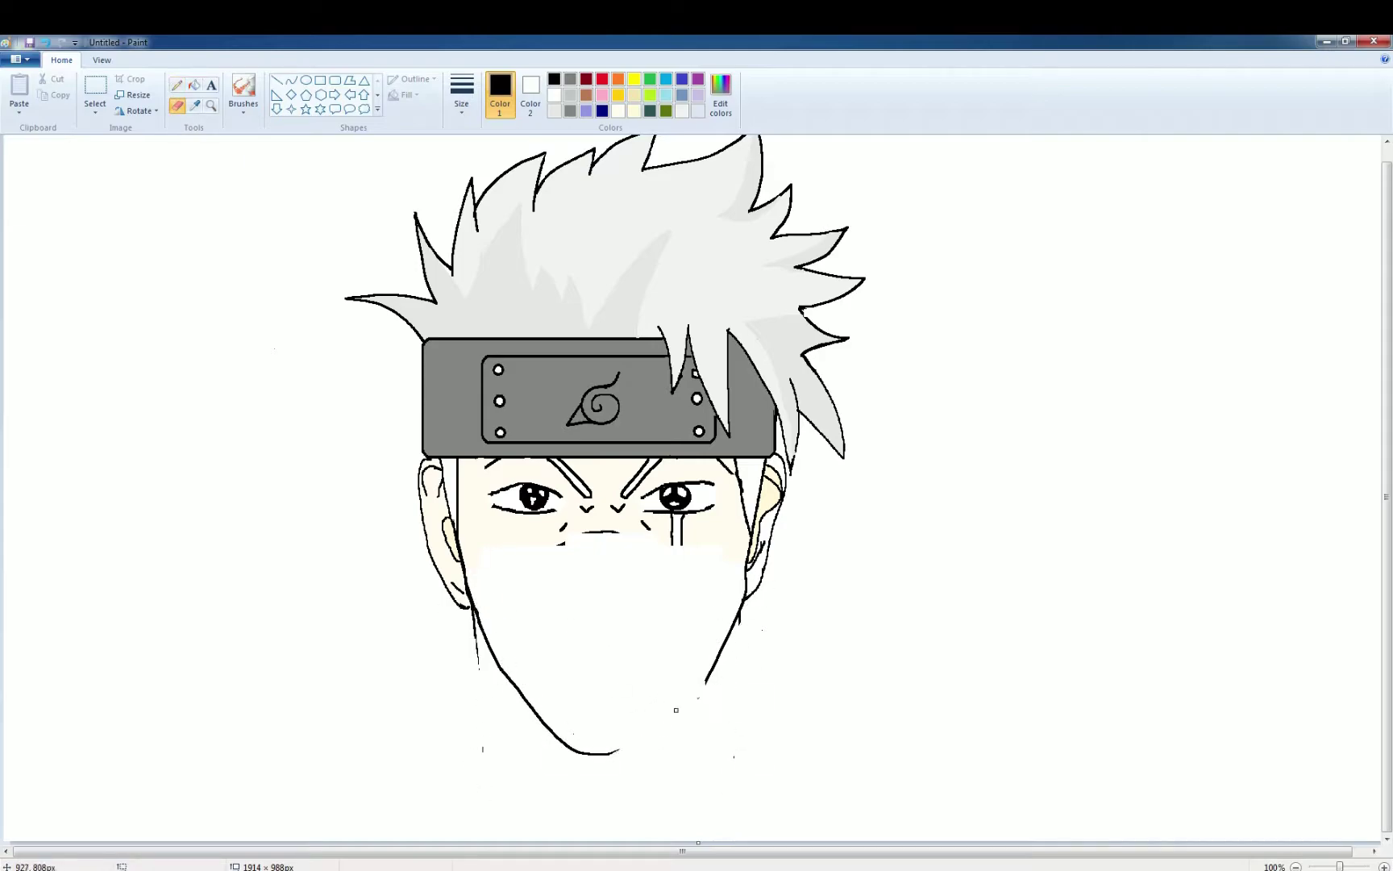
# Step: Redraw the lower jaw and chin with black curve segments, erasing the misplaced piece on the right side
pyautogui.click(291, 80)
pyautogui.moveTo(723, 645); pyautogui.dragTo(671, 750)
pyautogui.moveTo(500, 669); pyautogui.dragTo(567, 750)
pyautogui.click(177, 105)
pyautogui.moveTo(671, 750); pyautogui.dragTo(707, 677)
pyautogui.click(291, 80)
pyautogui.moveTo(567, 749); pyautogui.dragTo(642, 754)
pyautogui.moveTo(600, 757); pyautogui.dragTo(590, 762)
pyautogui.click(291, 80)
pyautogui.moveTo(707, 678)
pyautogui.mouseDown()
pyautogui.moveTo(643, 755)
pyautogui.moveTo(673, 739)
pyautogui.mouseUp()
# Step: Select the eye on the left side of the face and extend it slightly outward
pyautogui.click(95, 86)
pyautogui.moveTo(480, 482); pyautogui.dragTo(565, 517)
pyautogui.moveTo(480, 499); pyautogui.dragTo(520, 473)
pyautogui.click(363, 221)
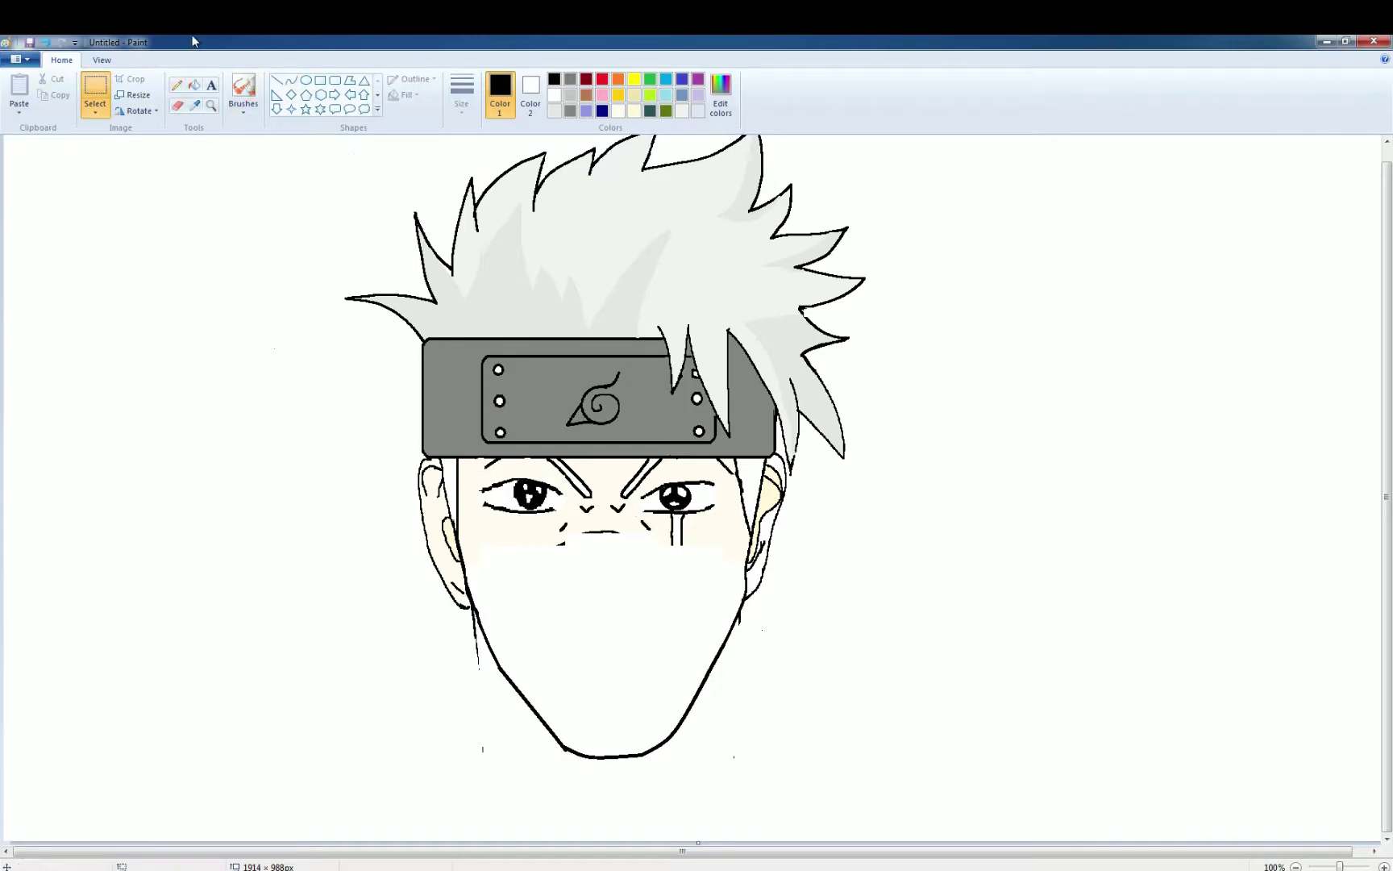
# Step: Fill both slanted eyebrows with medium gray
pyautogui.click(570, 79)
pyautogui.click(195, 85)
pyautogui.click(574, 478)
pyautogui.click(642, 477)
# Step: Draw the mask's top edge across the nose and cheeks and recolor the line black
pyautogui.click(176, 85)
pyautogui.moveTo(468, 555)
pyautogui.mouseDown()
pyautogui.moveTo(711, 545)
pyautogui.moveTo(668, 542)
pyautogui.mouseUp()
pyautogui.hotkey('ctrl', 'z')
pyautogui.click(63, 44)
pyautogui.click(194, 85)
pyautogui.click(554, 79)
pyautogui.click(556, 542)
# Step: Fill the two hair strips beside the face with light gray
pyautogui.click(554, 111)
pyautogui.click(752, 485)
pyautogui.click(452, 481)
# Step: Draw pointed black hair strands below both ears and fill the ear on the right side with pale cream
pyautogui.click(177, 106)
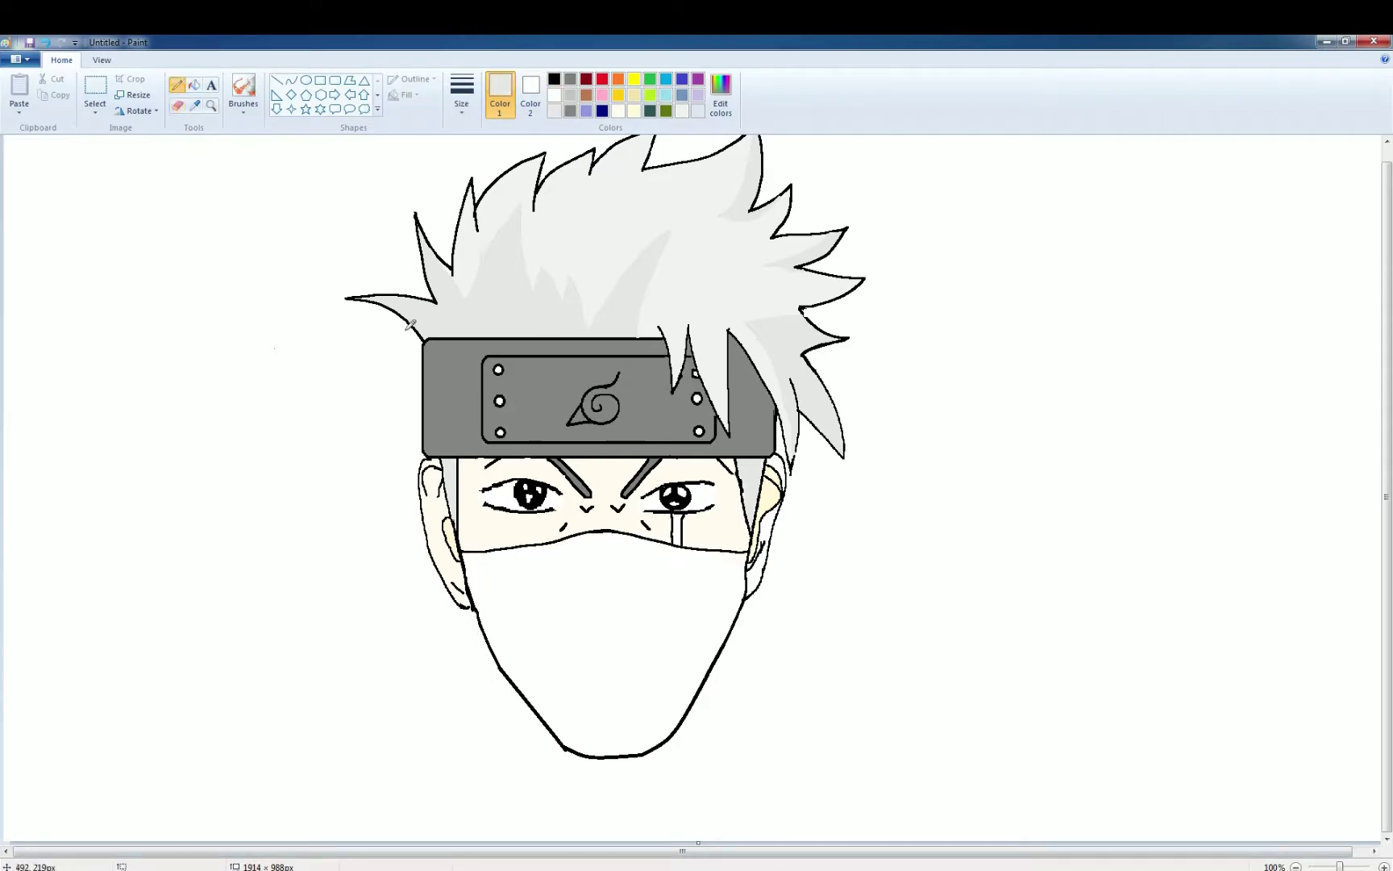
pyautogui.click(195, 84)
pyautogui.click(635, 111)
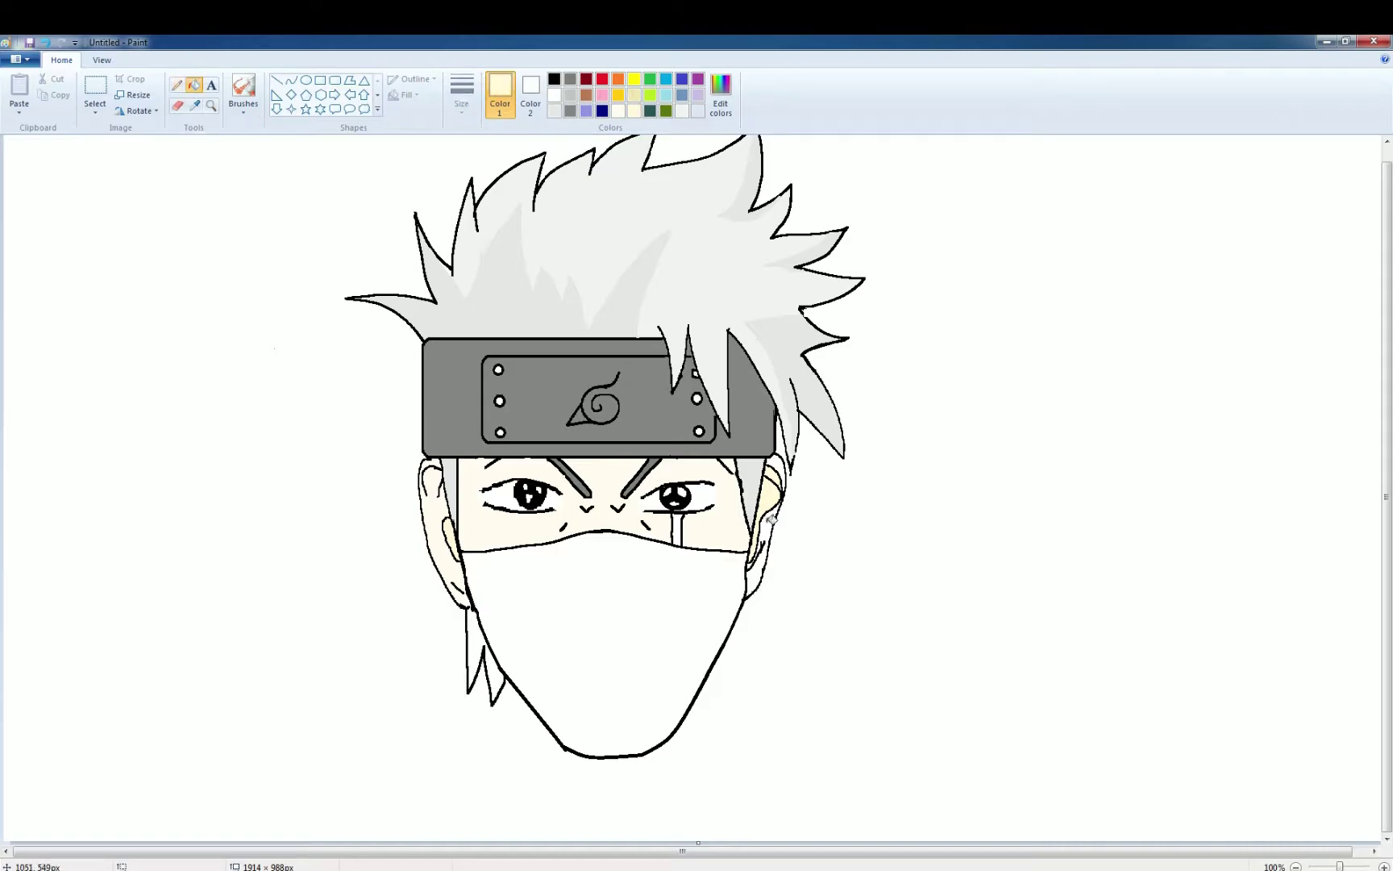
pyautogui.click(177, 84)
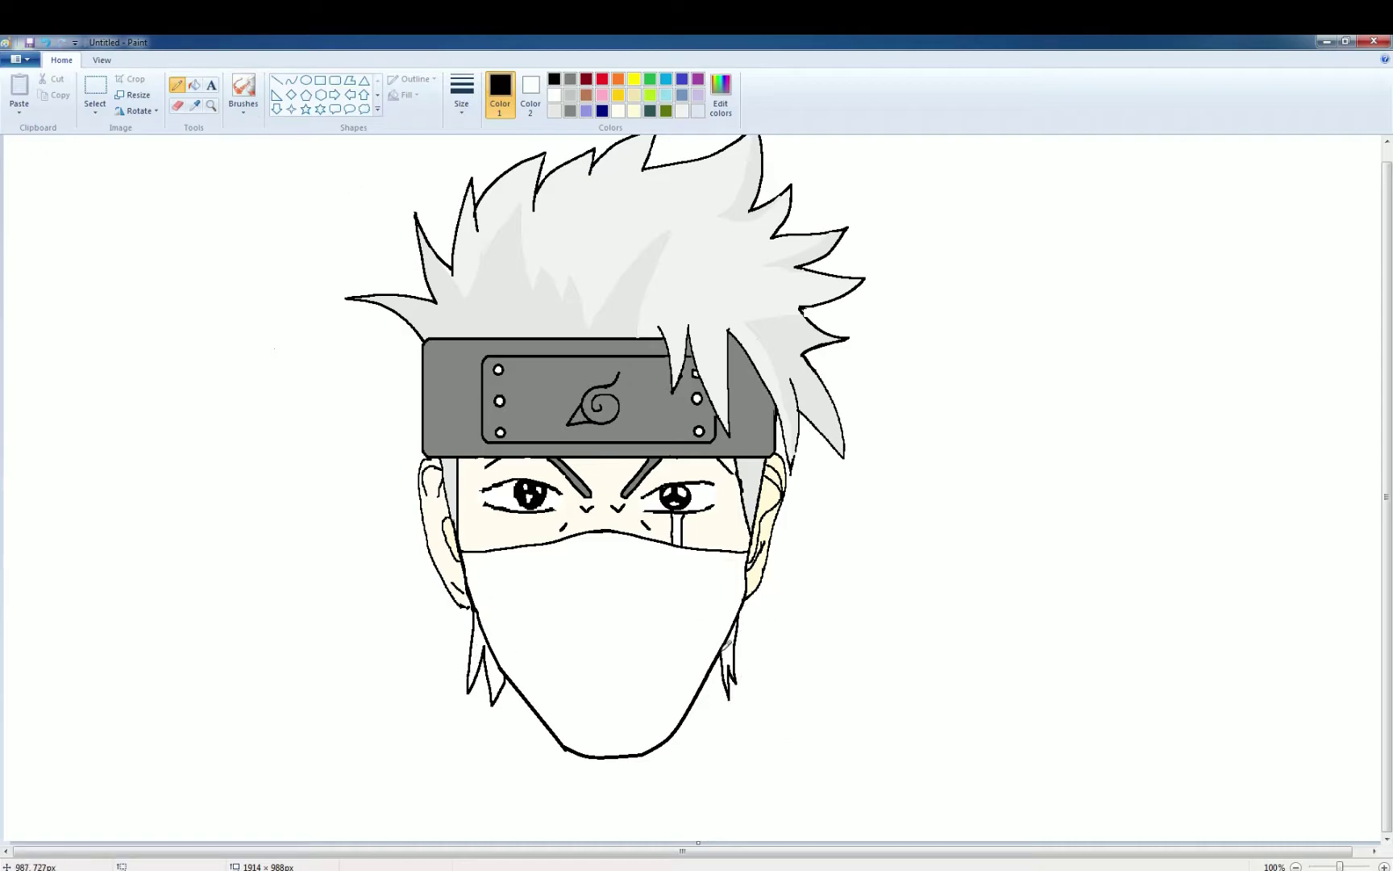
# Step: Draw the neck, the inner and outer hood folds and the small zipper at the collar in black
pyautogui.moveTo(479, 617)
pyautogui.mouseDown()
pyautogui.moveTo(537, 806)
pyautogui.moveTo(390, 725)
pyautogui.moveTo(707, 821)
pyautogui.moveTo(648, 843)
pyautogui.mouseUp()
pyautogui.moveTo(751, 595); pyautogui.dragTo(707, 841)
pyautogui.hotkey('ctrl', 'z')
pyautogui.moveTo(767, 555)
pyautogui.mouseDown()
pyautogui.moveTo(824, 771)
pyautogui.moveTo(849, 791)
pyautogui.moveTo(832, 824)
pyautogui.mouseUp()
pyautogui.hotkey('ctrl', 'z')
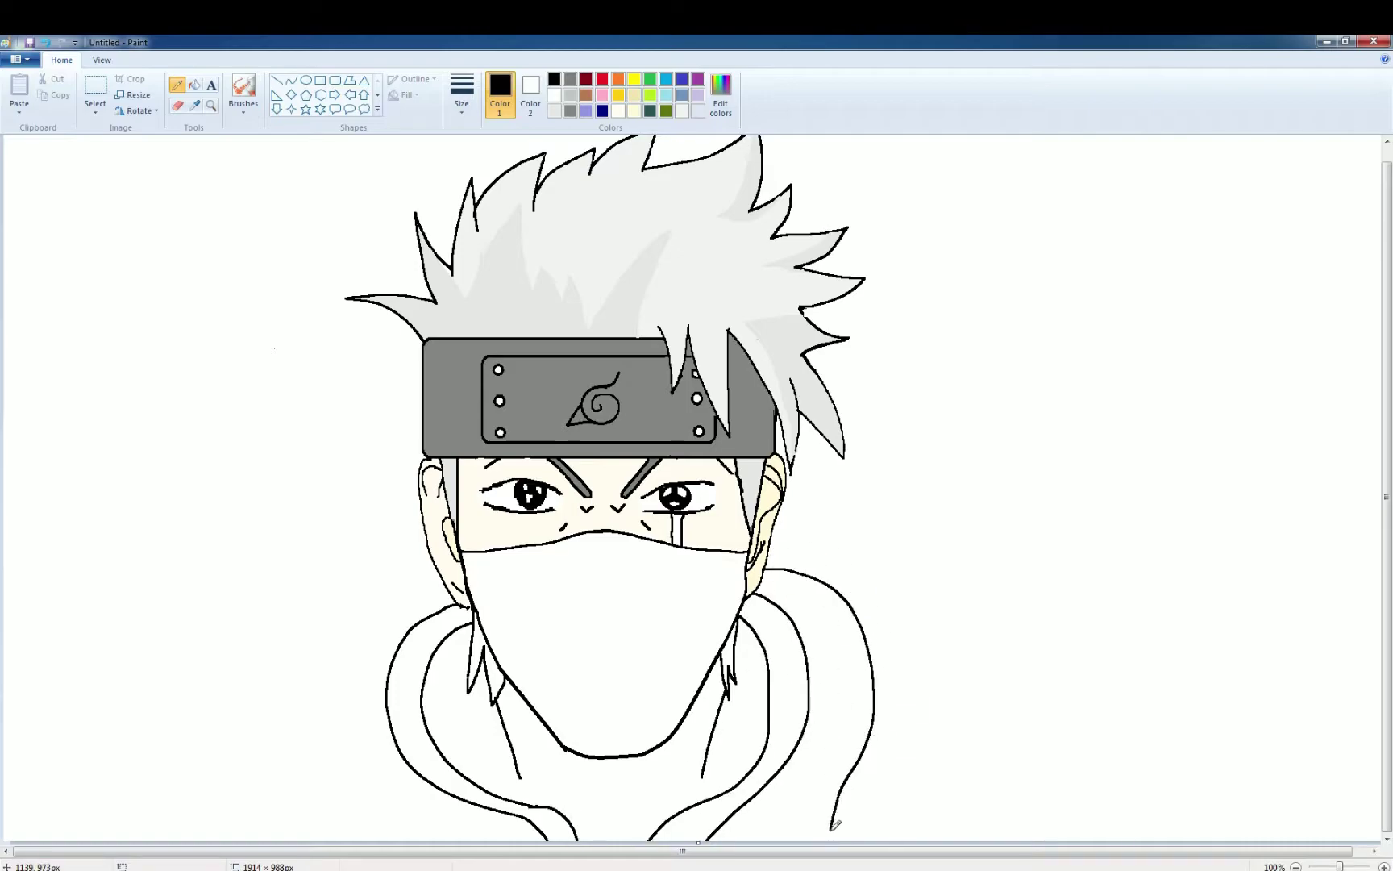
pyautogui.moveTo(333, 674); pyautogui.dragTo(401, 840)
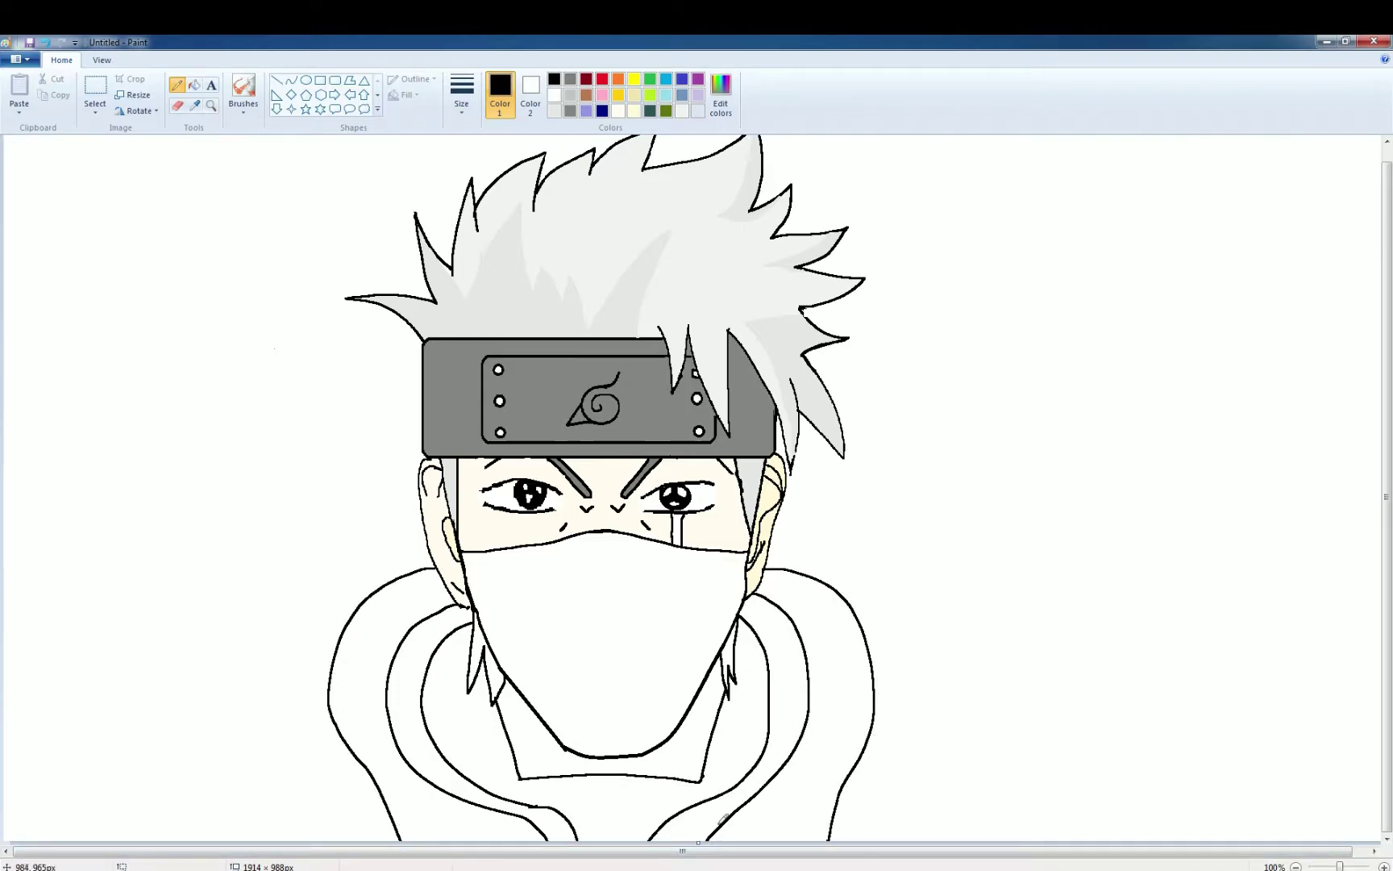
pyautogui.click(176, 86)
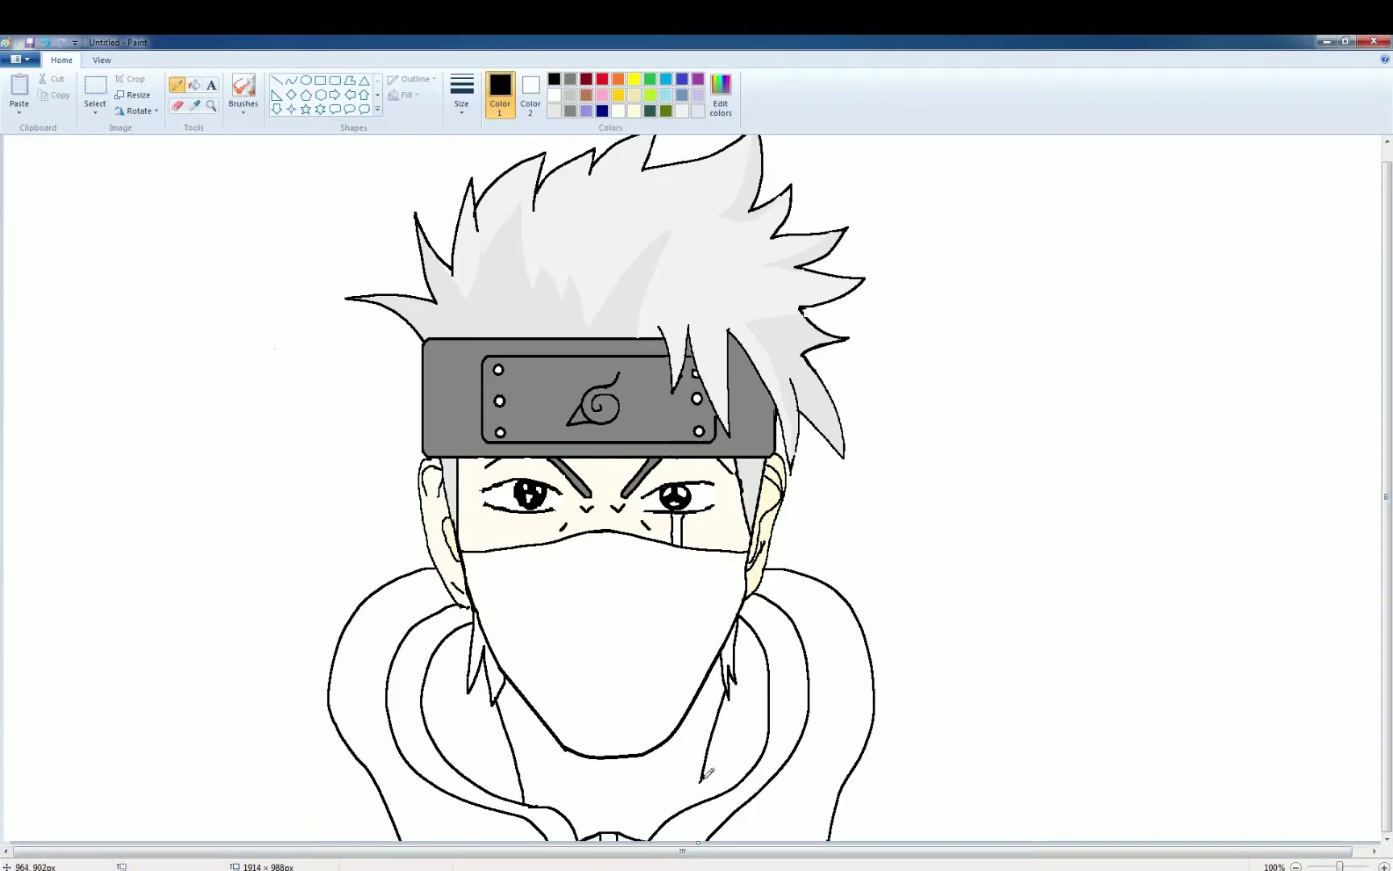
# Step: Fill the mask and neck with gray sampled from the headband, and the face with pale cream
pyautogui.click(194, 86)
pyautogui.click(604, 629)
pyautogui.hotkey('ctrl', 'z')
pyautogui.click(194, 105)
pyautogui.click(453, 395)
pyautogui.click(601, 629)
pyautogui.click(604, 790)
pyautogui.click(731, 561)
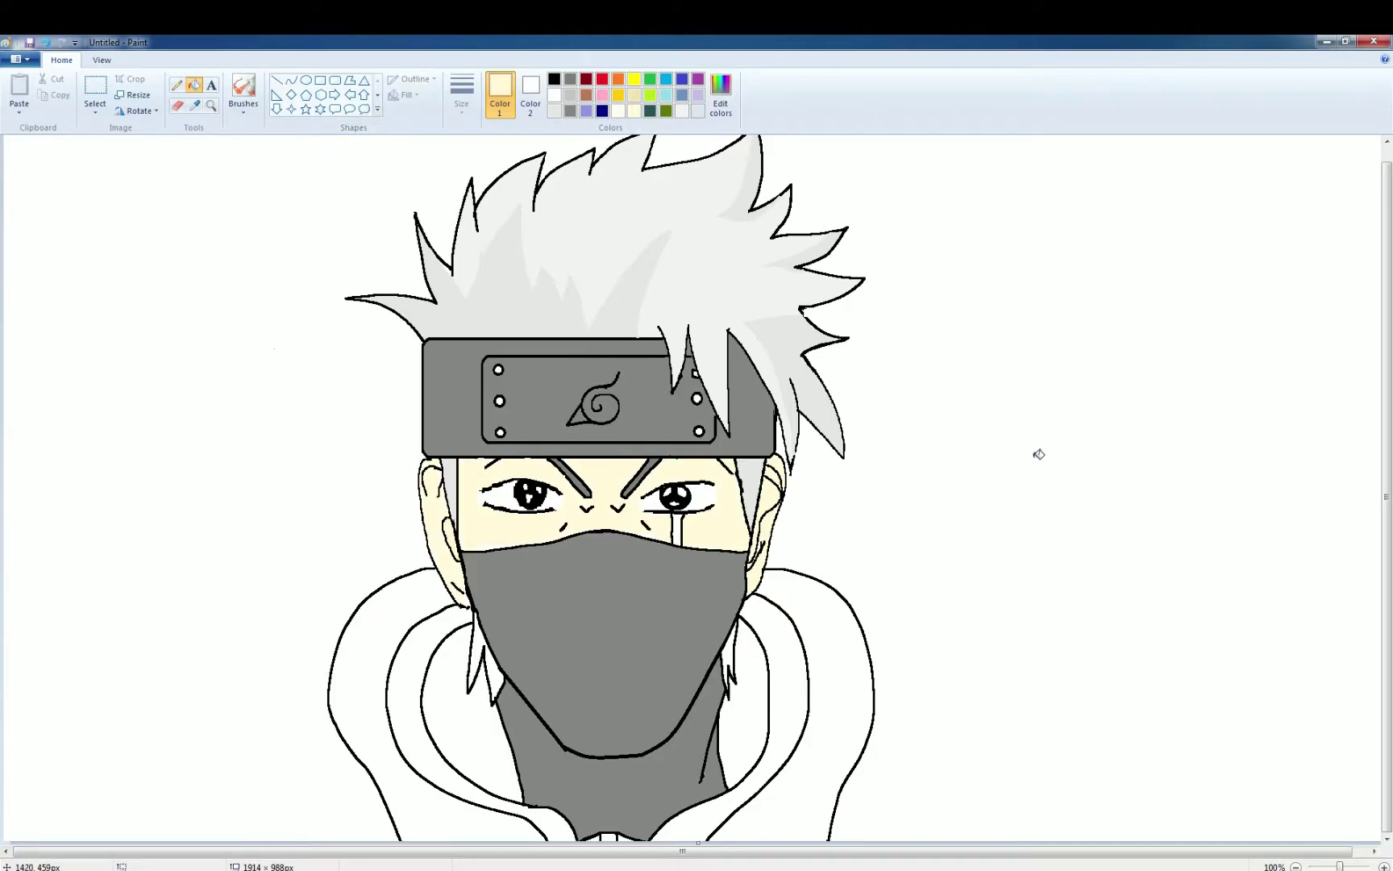
# Step: Fill the hair strands below the ears with light gray and retouch the forehead line under the headband with cream
pyautogui.click(570, 95)
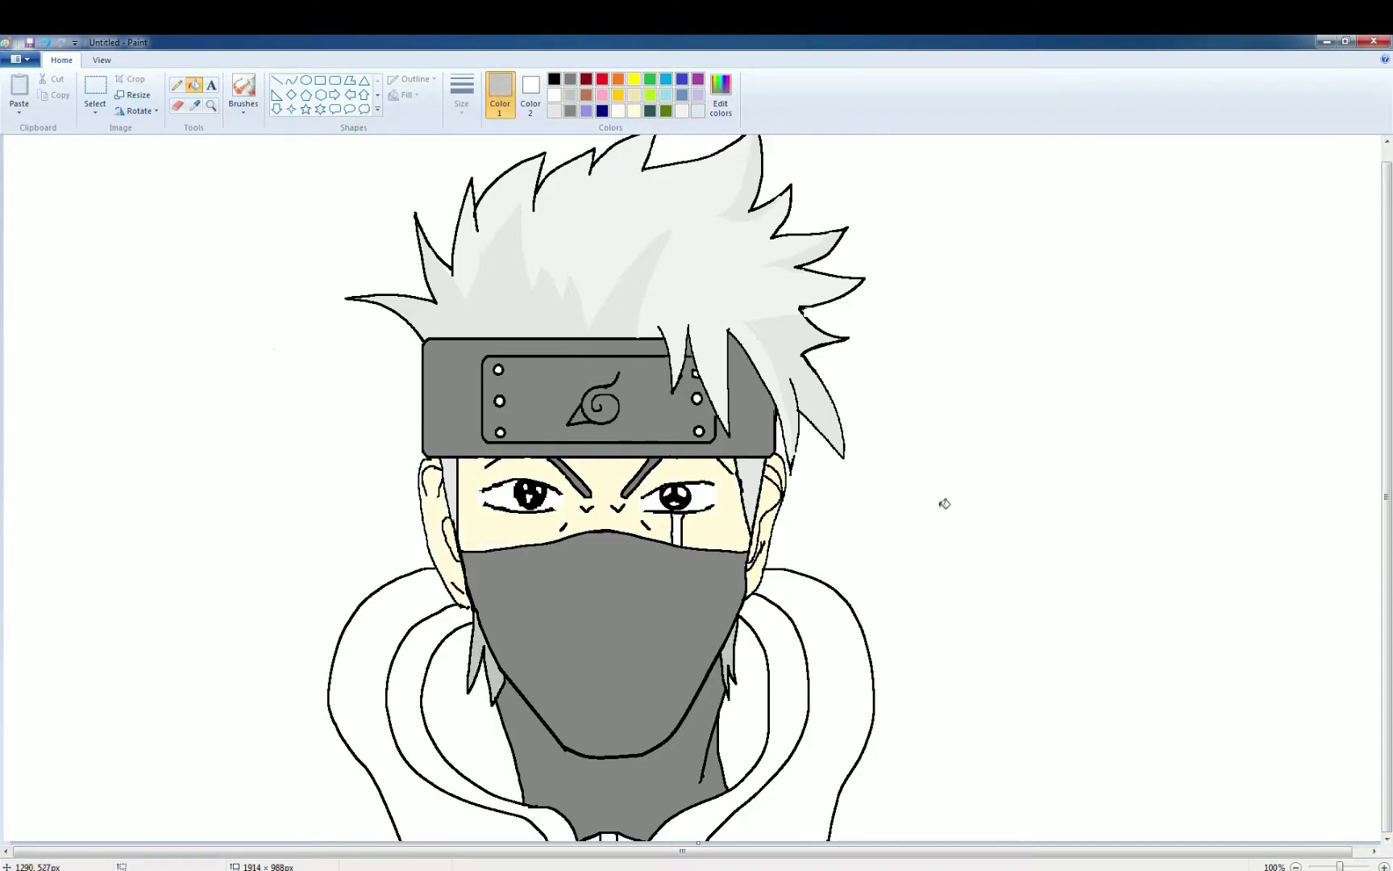
pyautogui.click(635, 111)
pyautogui.click(176, 85)
pyautogui.click(635, 111)
pyautogui.moveTo(482, 460)
pyautogui.mouseDown()
pyautogui.moveTo(471, 469)
pyautogui.moveTo(499, 459)
pyautogui.mouseUp()
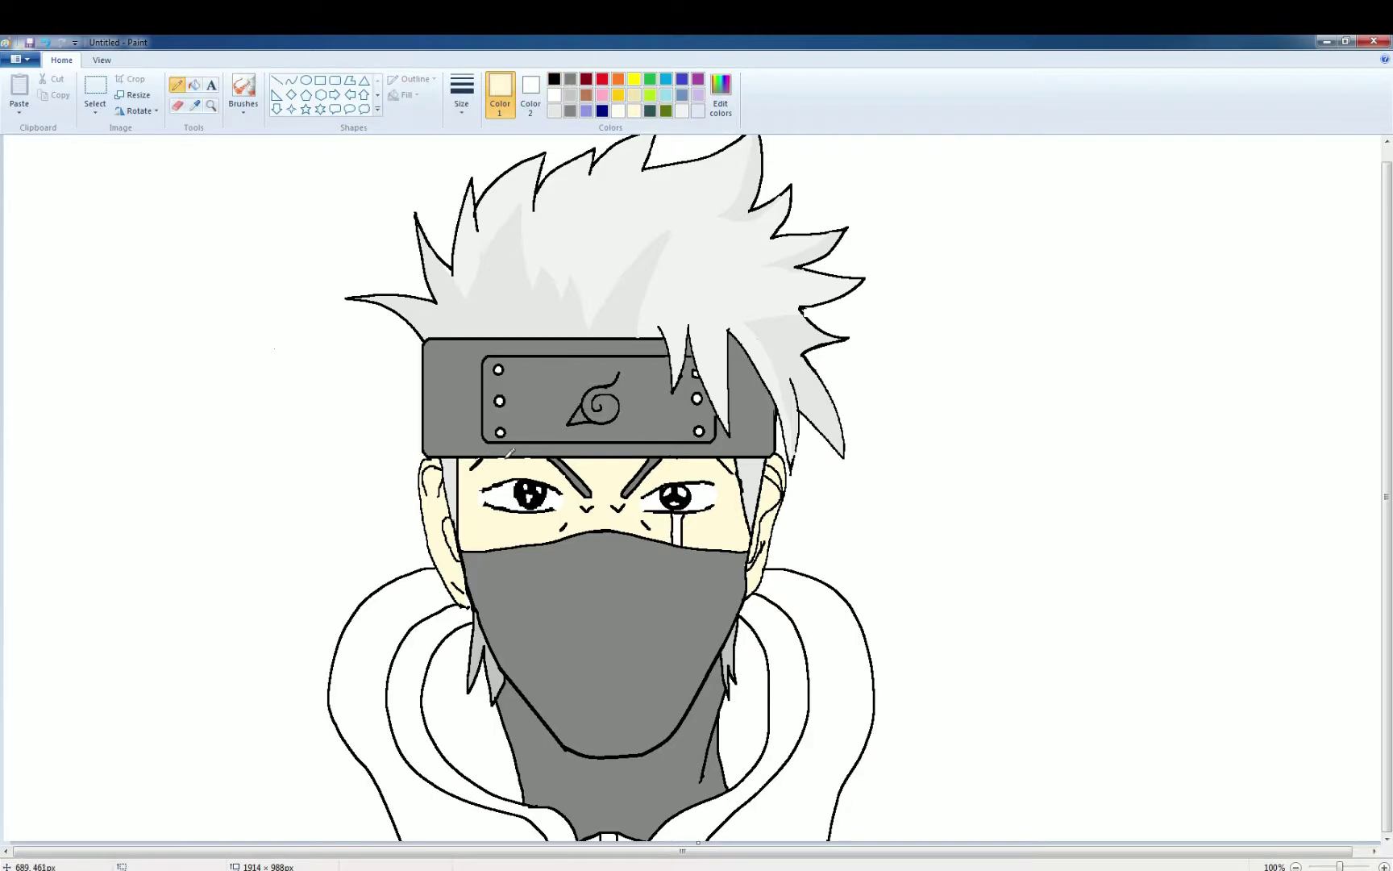
pyautogui.click(554, 79)
# Step: Close the hood's open lower edges with olive green lines and fill all hood sections with olive green
pyautogui.click(666, 110)
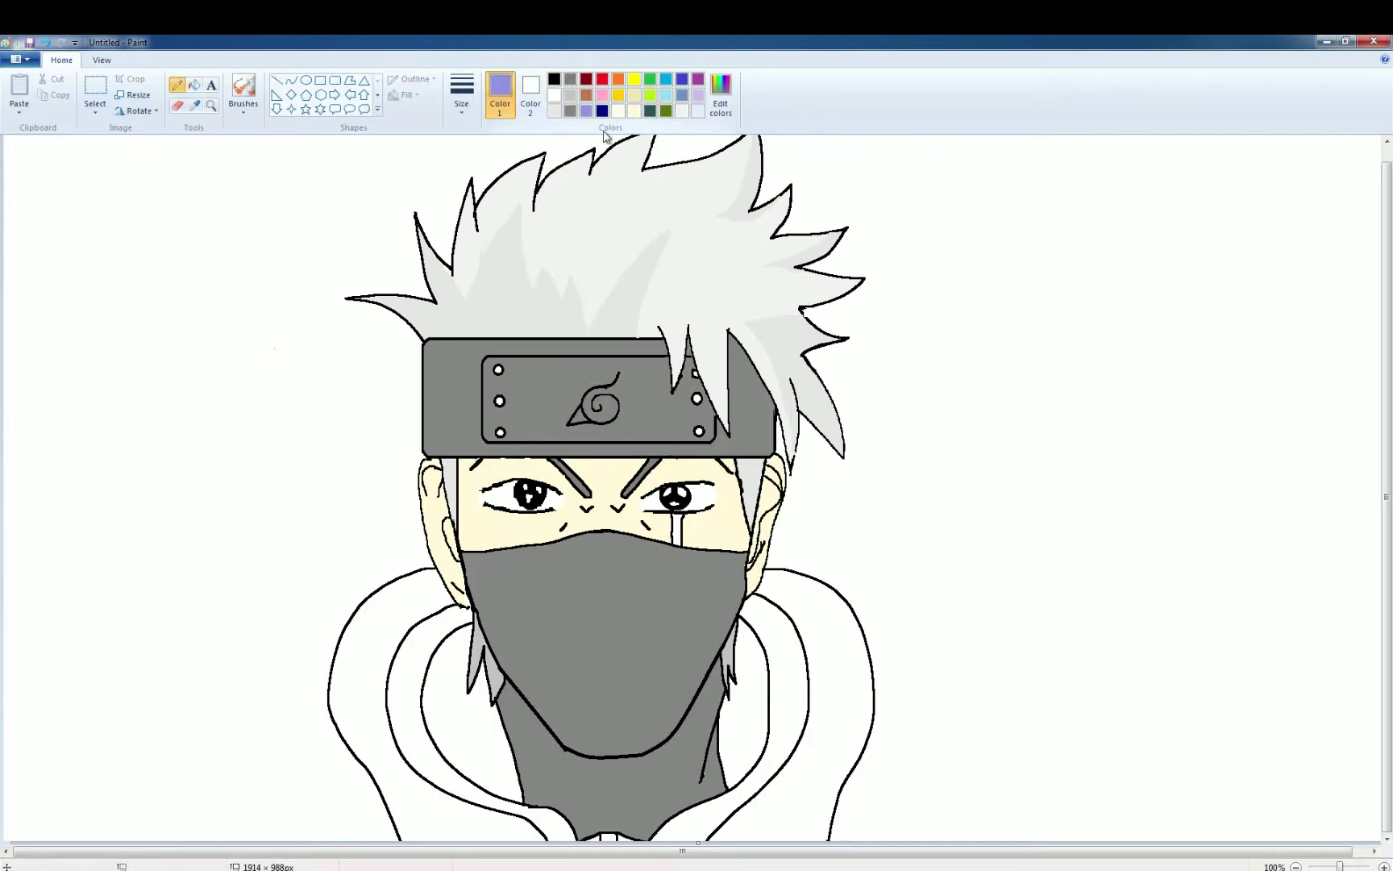
pyautogui.moveTo(400, 840); pyautogui.dragTo(431, 836)
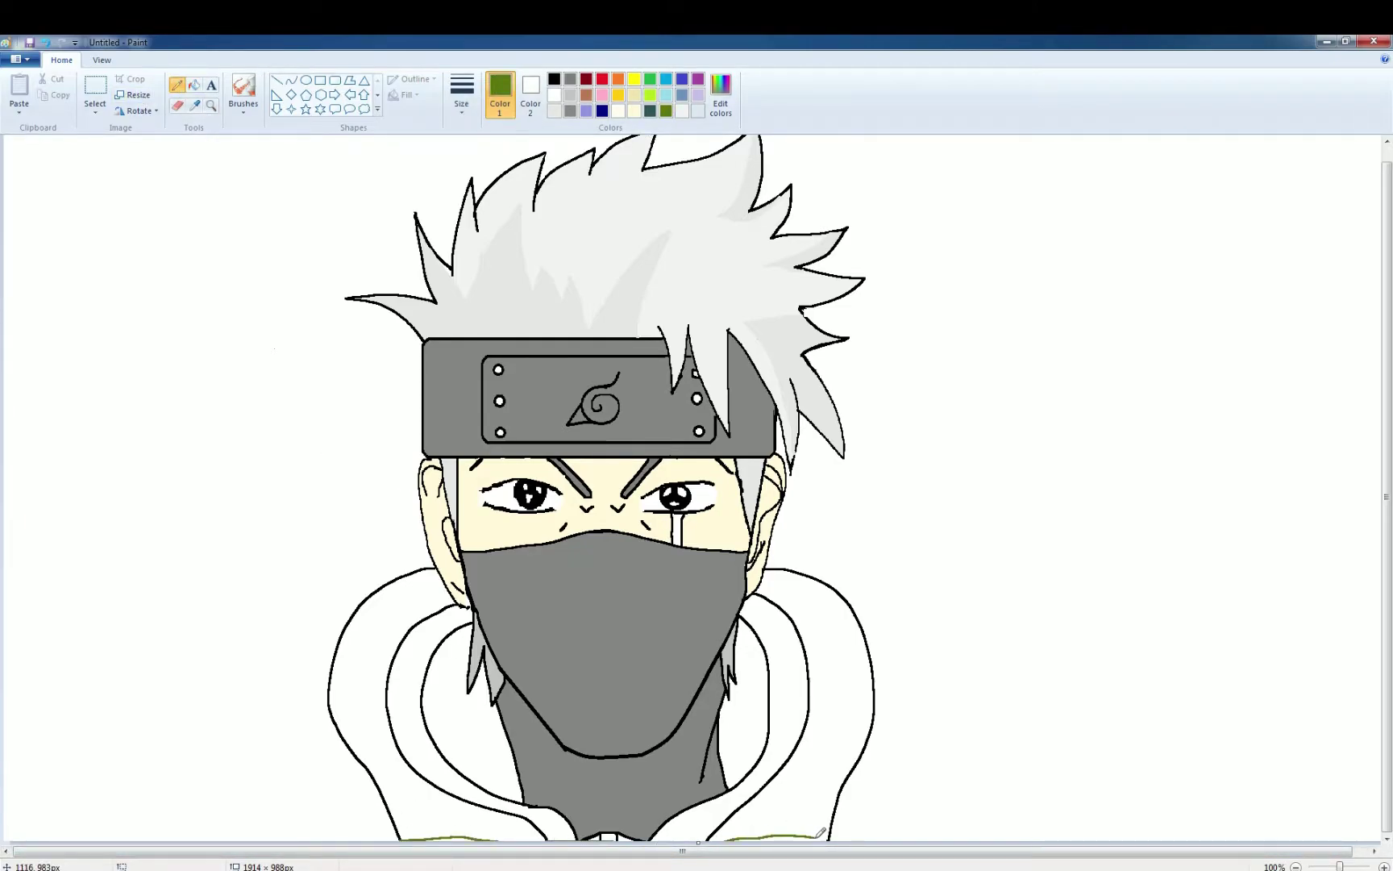
pyautogui.moveTo(810, 835); pyautogui.dragTo(829, 838)
pyautogui.click(195, 84)
pyautogui.click(838, 694)
pyautogui.click(755, 695)
pyautogui.click(452, 701)
pyautogui.click(359, 701)
# Step: Draw the left shoulder line as a black curve from the hood outward
pyautogui.click(291, 80)
pyautogui.click(554, 79)
pyautogui.moveTo(330, 675)
pyautogui.mouseDown()
pyautogui.moveTo(34, 719)
pyautogui.moveTo(230, 714)
pyautogui.mouseUp()
pyautogui.hotkey('ctrl', 'z')
pyautogui.hotkey('ctrl', 'z')
pyautogui.moveTo(374, 784)
pyautogui.mouseDown()
pyautogui.moveTo(94, 794)
pyautogui.moveTo(103, 815)
pyautogui.mouseUp()
pyautogui.click(240, 793)
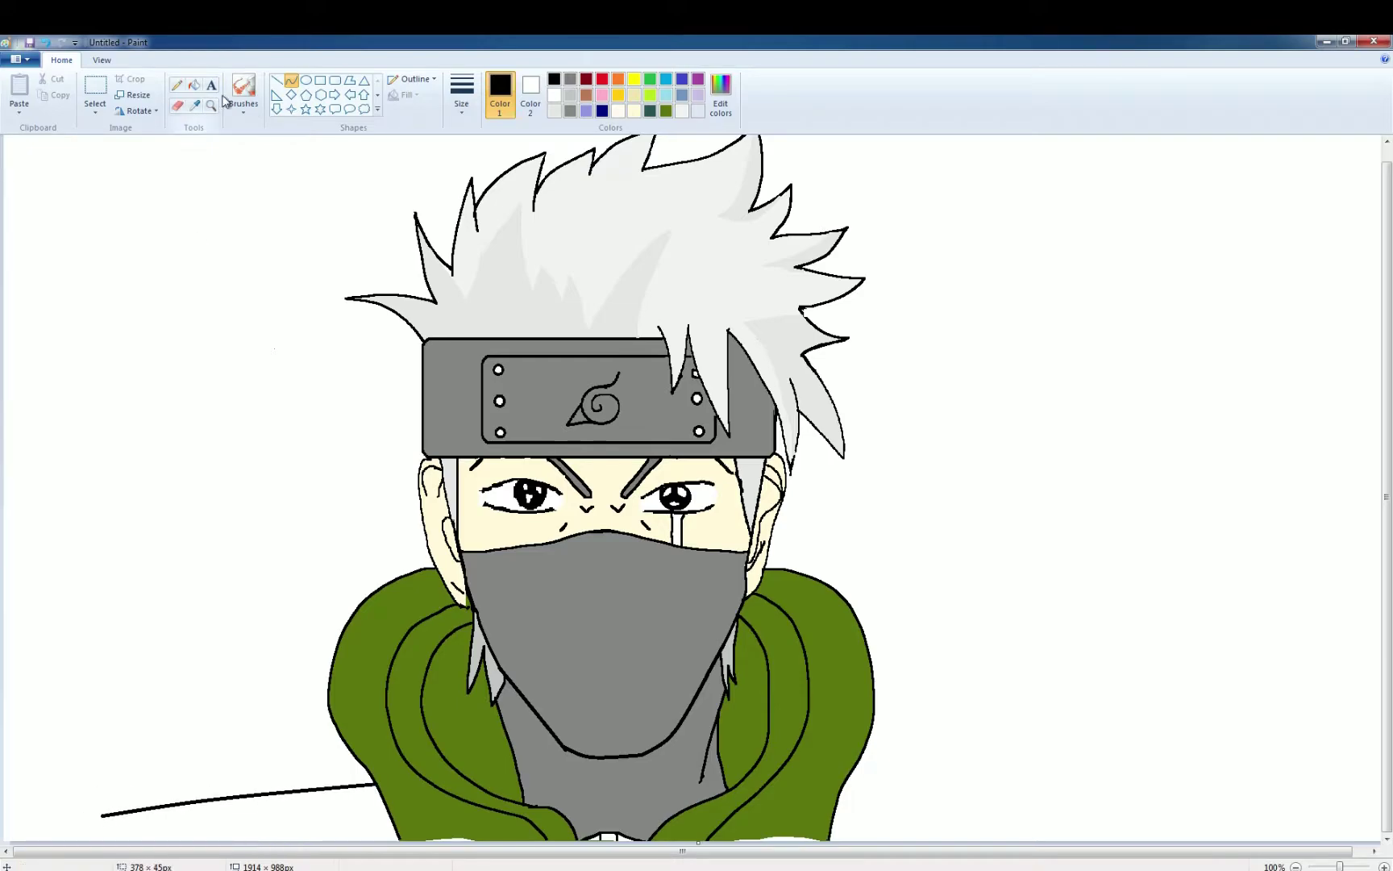
# Step: Draw the right shoulder line as a black curve and add the sleeve seam details
pyautogui.click(291, 80)
pyautogui.moveTo(850, 775); pyautogui.dragTo(1225, 844)
pyautogui.hotkey('ctrl', 'z')
pyautogui.moveTo(852, 774)
pyautogui.mouseDown()
pyautogui.moveTo(1105, 844)
pyautogui.moveTo(1078, 812)
pyautogui.mouseUp()
pyautogui.hotkey('ctrl', 'z')
pyautogui.moveTo(851, 774); pyautogui.dragTo(1158, 842)
pyautogui.moveTo(1141, 828)
pyautogui.mouseDown()
pyautogui.moveTo(1132, 809)
pyautogui.moveTo(1018, 807)
pyautogui.moveTo(850, 776)
pyautogui.mouseUp()
pyautogui.hotkey('ctrl', 'z')
pyautogui.moveTo(1122, 821); pyautogui.dragTo(1127, 812)
# Step: Fill both shoulders and the remaining jacket gaps with olive green
pyautogui.click(194, 86)
pyautogui.click(666, 111)
pyautogui.click(911, 814)
pyautogui.click(782, 838)
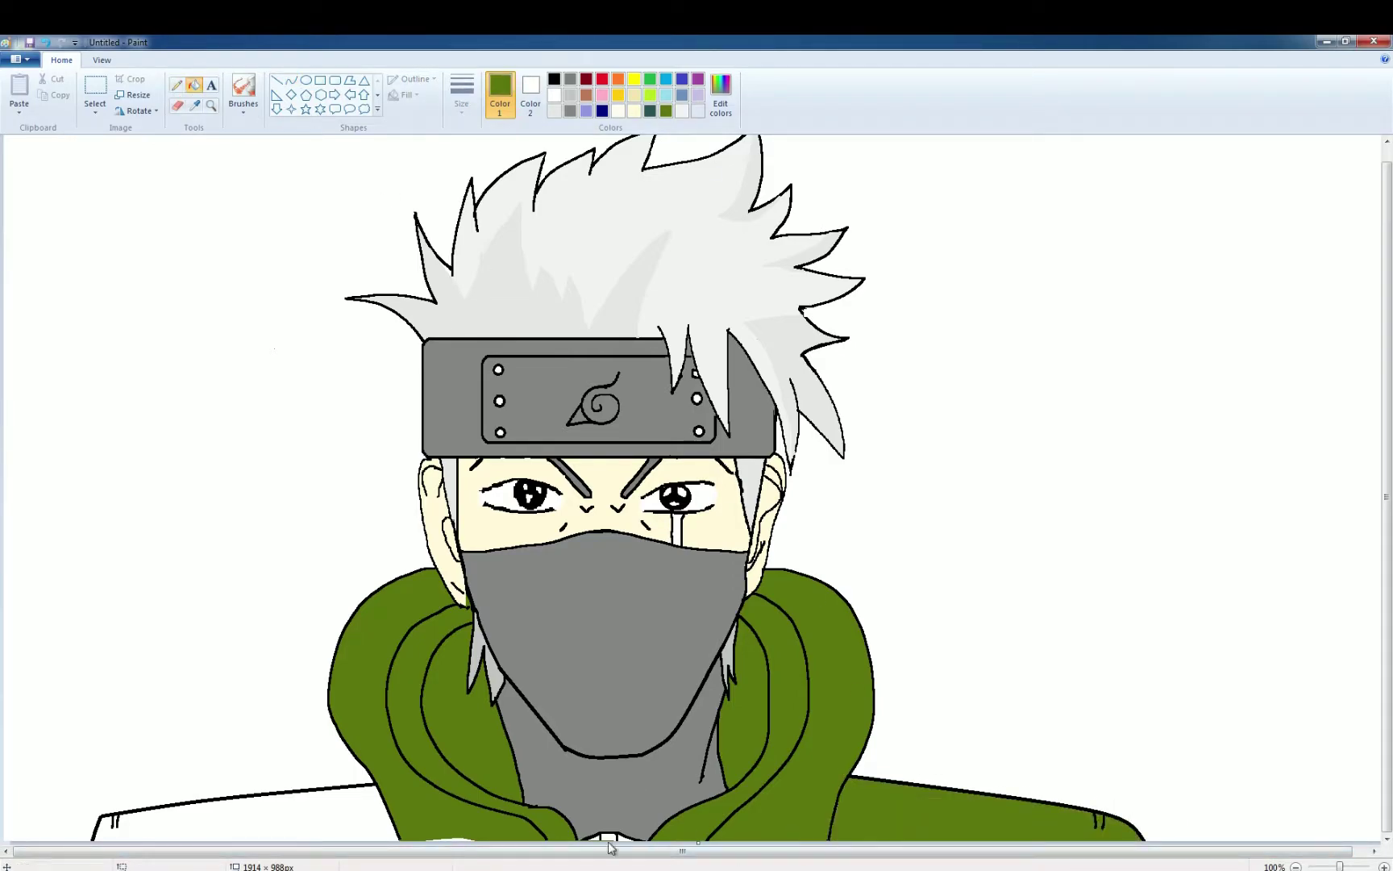
pyautogui.click(368, 817)
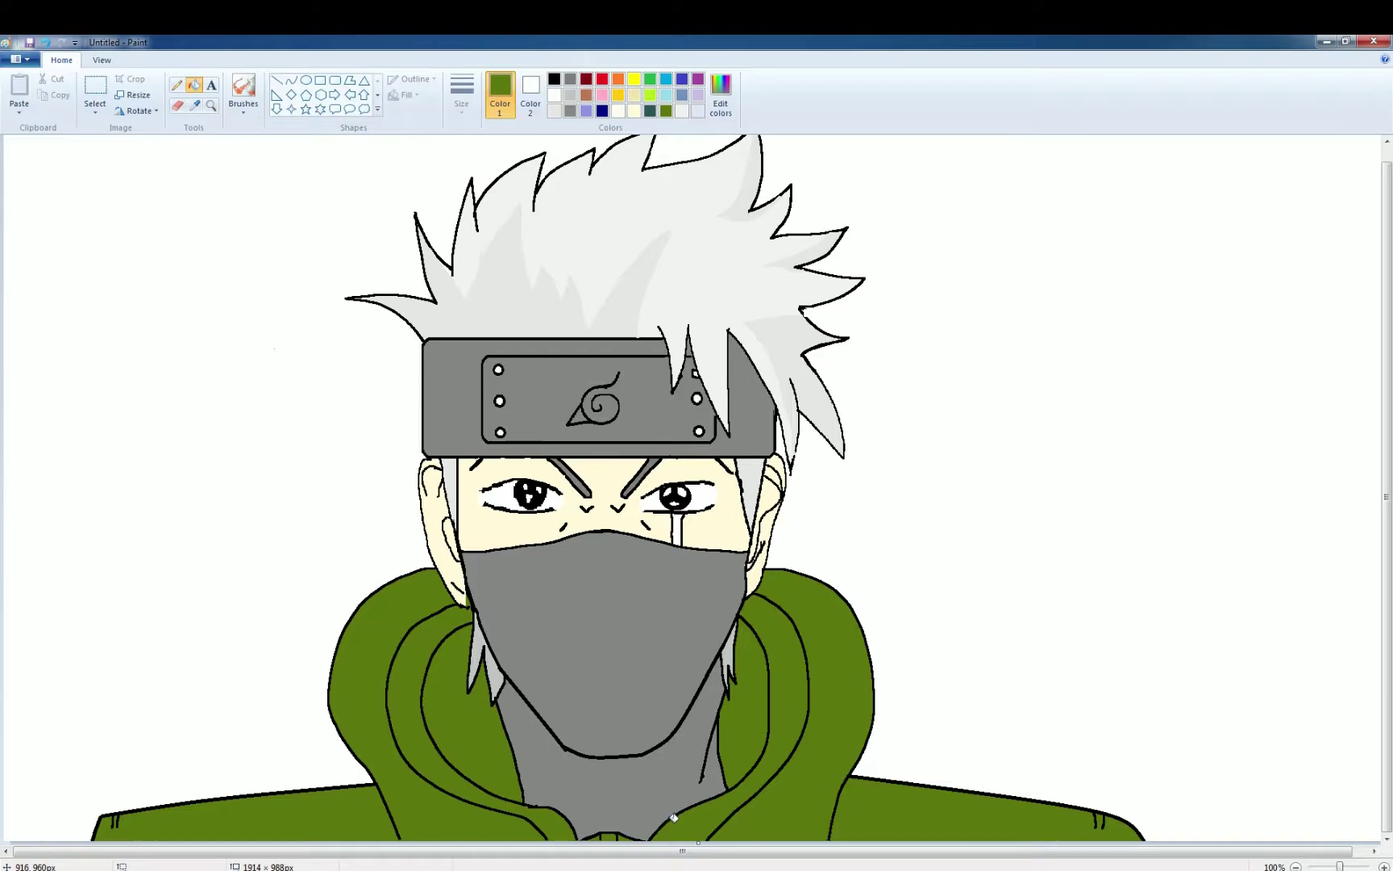
# Step: Fill the background with black and spray purple over its left part and around the figure with a large airbrush
pyautogui.click(554, 78)
pyautogui.click(296, 228)
pyautogui.click(699, 79)
pyautogui.click(243, 87)
pyautogui.click(461, 92)
pyautogui.click(493, 226)
pyautogui.moveTo(29, 155)
pyautogui.mouseDown()
pyautogui.moveTo(91, 591)
pyautogui.moveTo(308, 466)
pyautogui.moveTo(87, 721)
pyautogui.moveTo(32, 725)
pyautogui.moveTo(287, 310)
pyautogui.moveTo(112, 594)
pyautogui.moveTo(134, 407)
pyautogui.moveTo(24, 564)
pyautogui.moveTo(266, 202)
pyautogui.moveTo(419, 186)
pyautogui.moveTo(500, 145)
pyautogui.moveTo(407, 495)
pyautogui.moveTo(290, 701)
pyautogui.moveTo(205, 721)
pyautogui.moveTo(371, 393)
pyautogui.moveTo(290, 559)
pyautogui.moveTo(24, 201)
pyautogui.moveTo(193, 317)
pyautogui.moveTo(694, 133)
pyautogui.moveTo(839, 219)
pyautogui.moveTo(886, 446)
pyautogui.moveTo(892, 728)
pyautogui.moveTo(1184, 839)
pyautogui.mouseUp()
# Step: Spray the background to the right of the figure with purple airbrush strokes
pyautogui.moveTo(1311, 793)
pyautogui.mouseDown()
pyautogui.moveTo(1126, 286)
pyautogui.moveTo(1011, 690)
pyautogui.moveTo(1063, 737)
pyautogui.moveTo(971, 724)
pyautogui.mouseUp()
pyautogui.hotkey('ctrl', 'z')
pyautogui.moveTo(840, 152)
pyautogui.mouseDown()
pyautogui.moveTo(1281, 486)
pyautogui.moveTo(1239, 211)
pyautogui.moveTo(949, 638)
pyautogui.mouseUp()
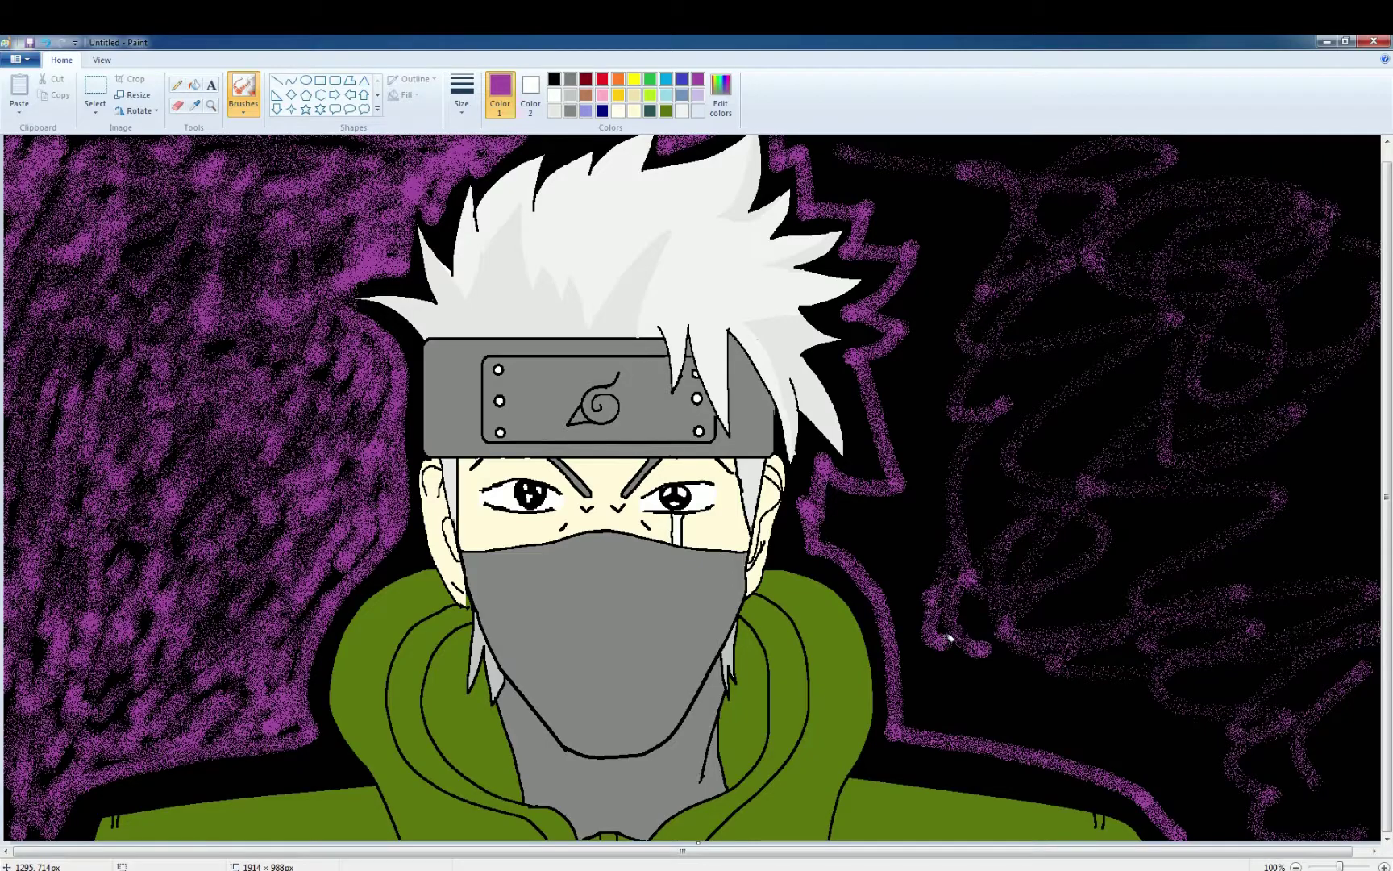
pyautogui.scroll(1, 949, 637)
pyautogui.moveTo(1258, 765)
pyautogui.mouseDown()
pyautogui.moveTo(1290, 429)
pyautogui.moveTo(1244, 178)
pyautogui.moveTo(709, 144)
pyautogui.mouseUp()
pyautogui.moveTo(951, 274)
pyautogui.mouseDown()
pyautogui.moveTo(887, 467)
pyautogui.moveTo(957, 638)
pyautogui.moveTo(1020, 703)
pyautogui.moveTo(1038, 641)
pyautogui.moveTo(1153, 722)
pyautogui.moveTo(1196, 388)
pyautogui.moveTo(927, 209)
pyautogui.moveTo(842, 181)
pyautogui.moveTo(1278, 327)
pyautogui.moveTo(1157, 320)
pyautogui.moveTo(1073, 762)
pyautogui.moveTo(1049, 766)
pyautogui.mouseUp()
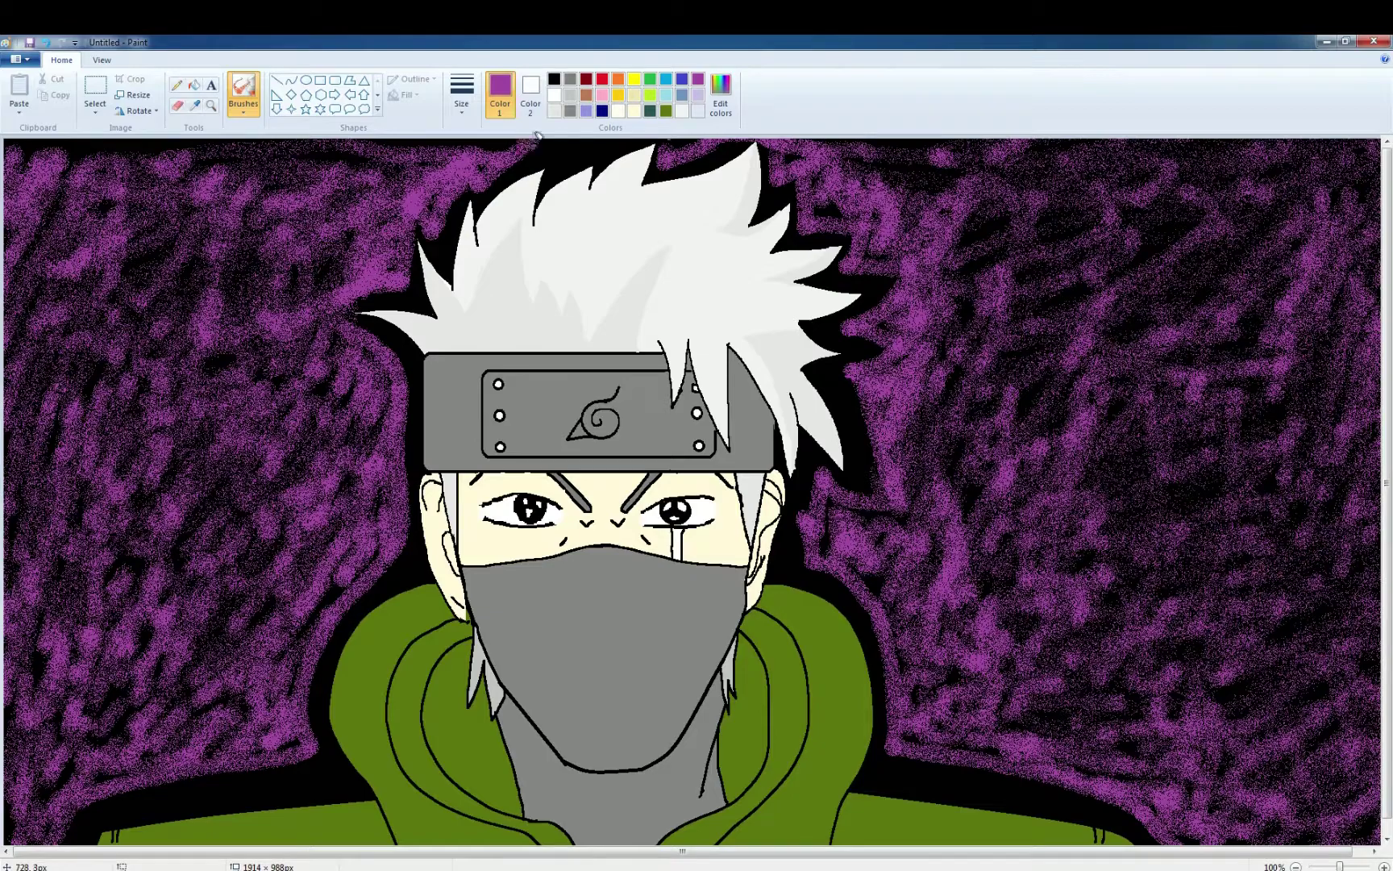
# Step: Trace the inner edge of the sprayed background around the figure with a thin purple pencil line
pyautogui.click(177, 84)
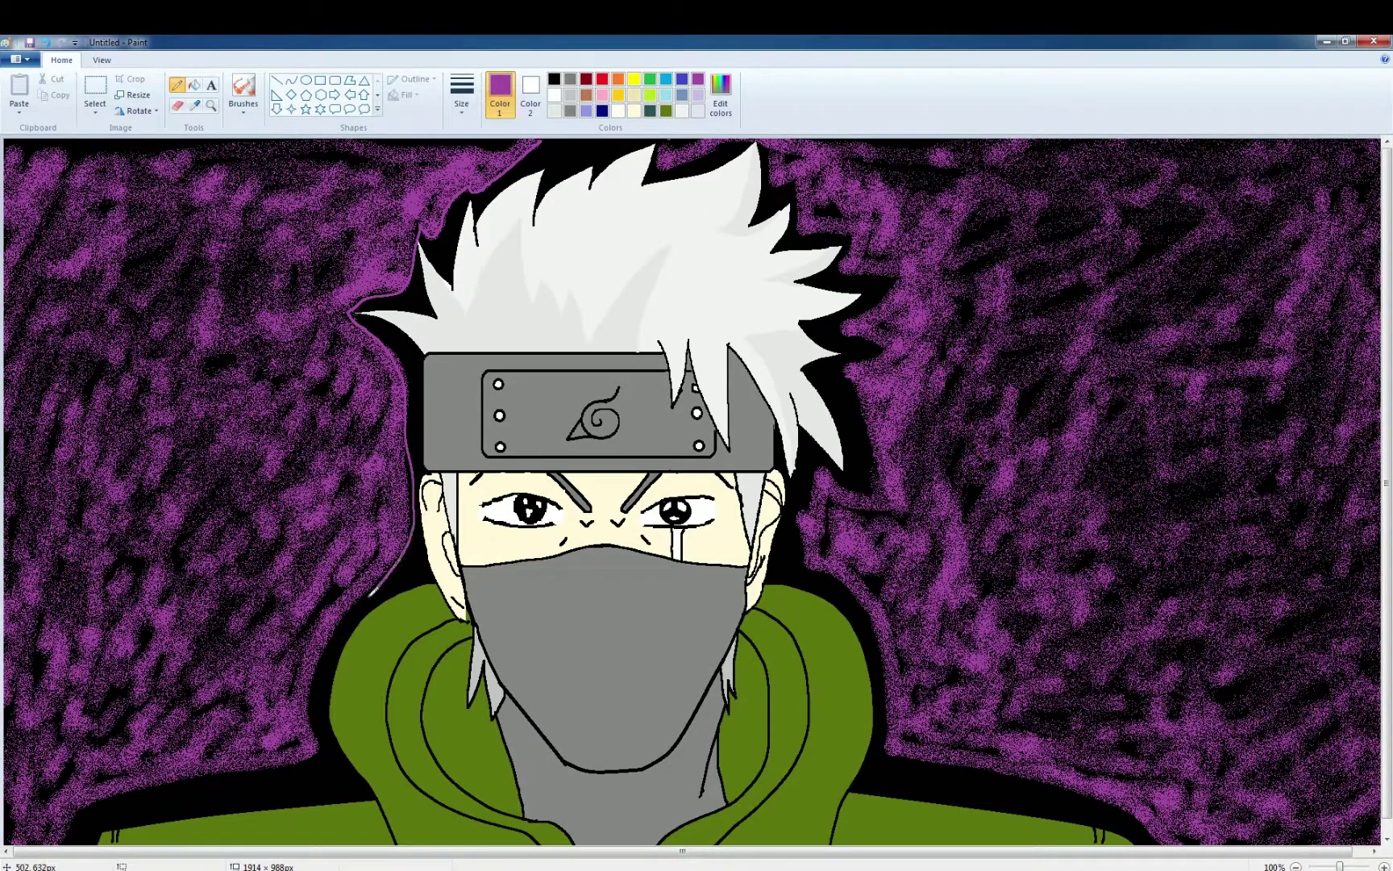
pyautogui.scroll(-1, 499, 208)
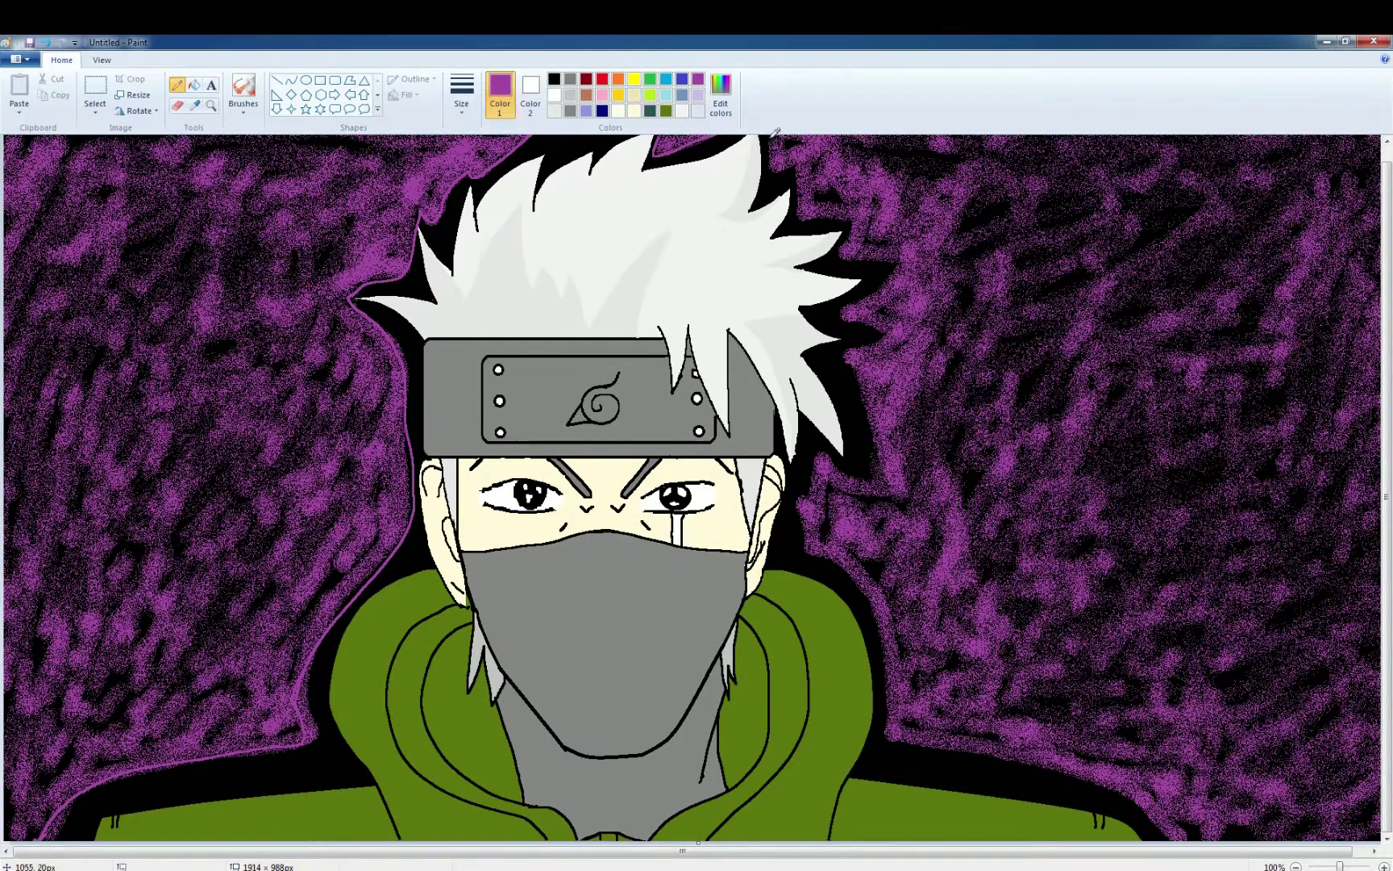